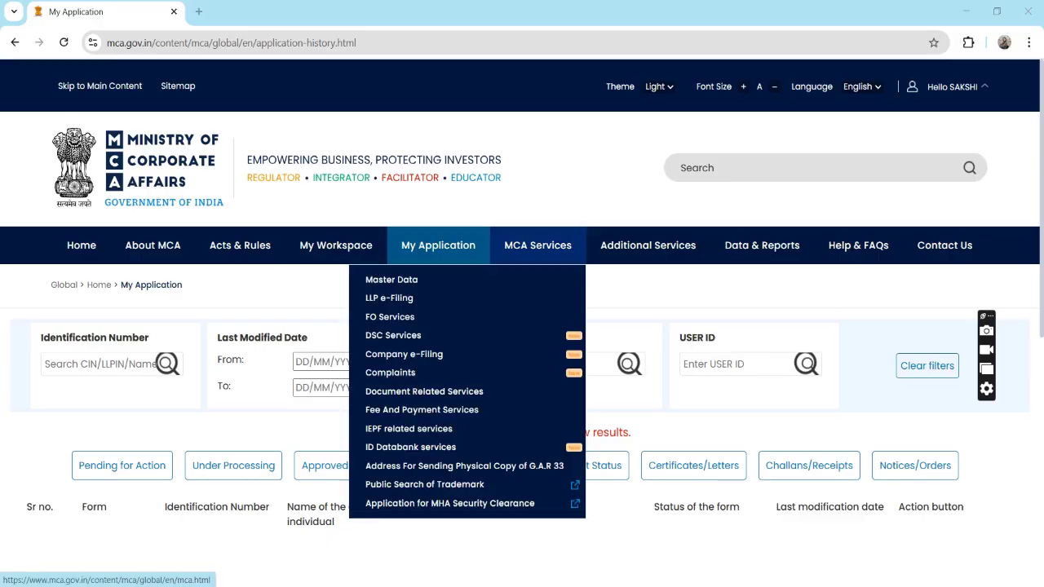
Open the offline AOC-4 form from the Annual Filings menu under Company e-Filing.
mouse_move(404, 354)
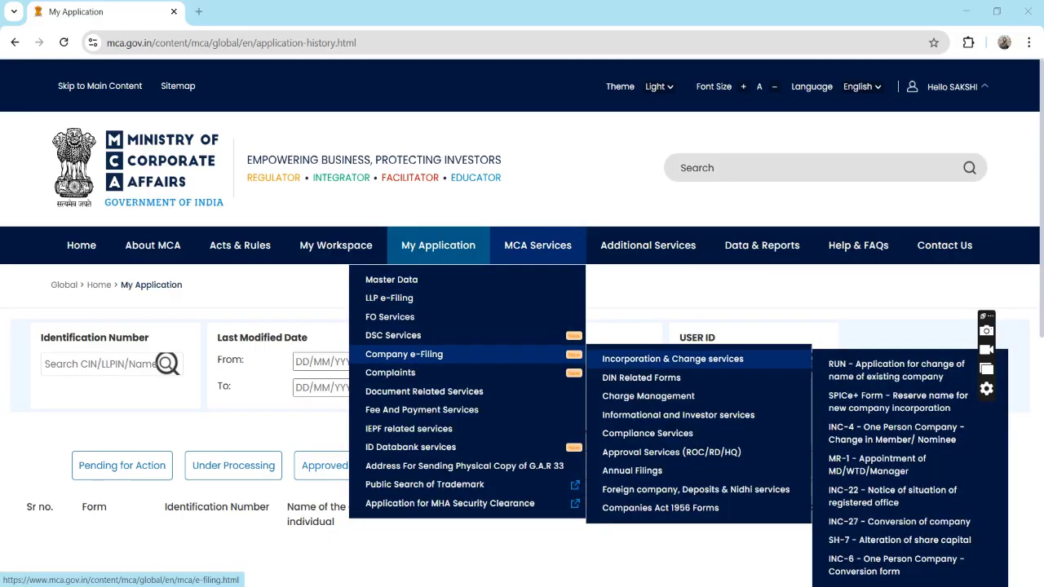
mouse_move(647, 433)
mouse_move(632, 471)
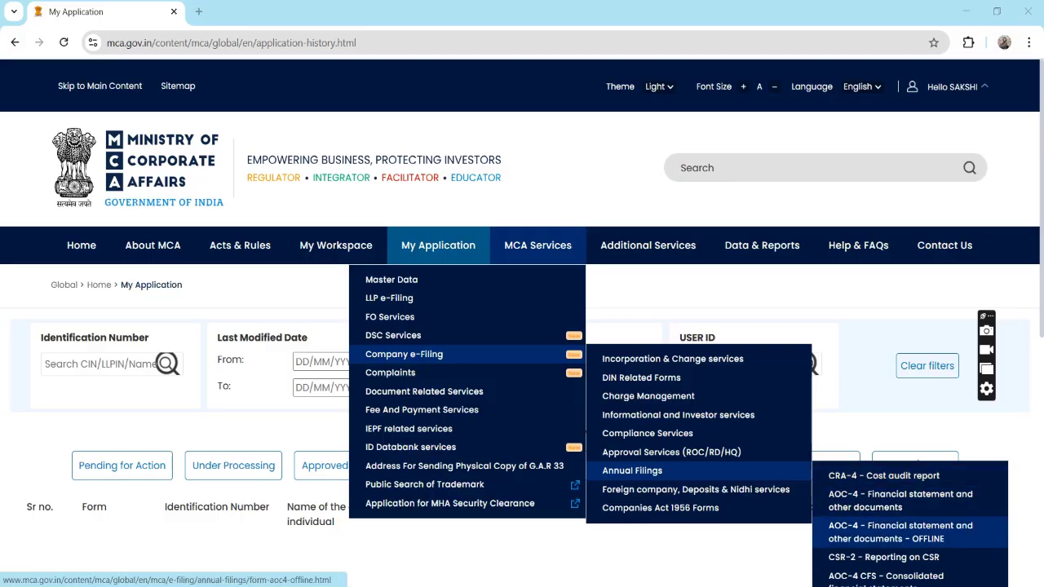
left_click(901, 532)
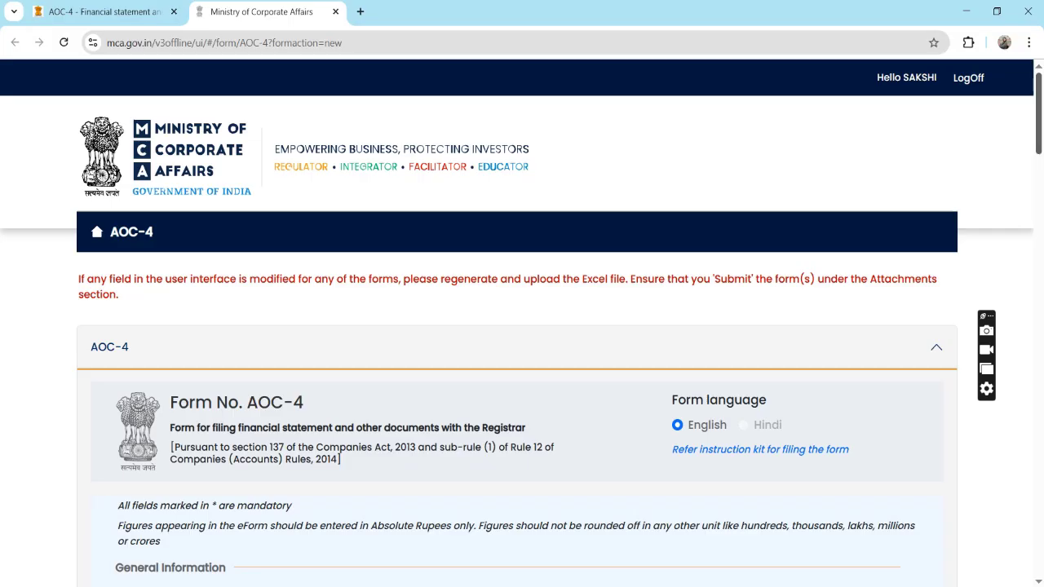
Enter the company's CIN in Part A to auto-fill name, address, e-mail and authorised capital 2500000.
left_click_drag(1039, 113, 1039, 204)
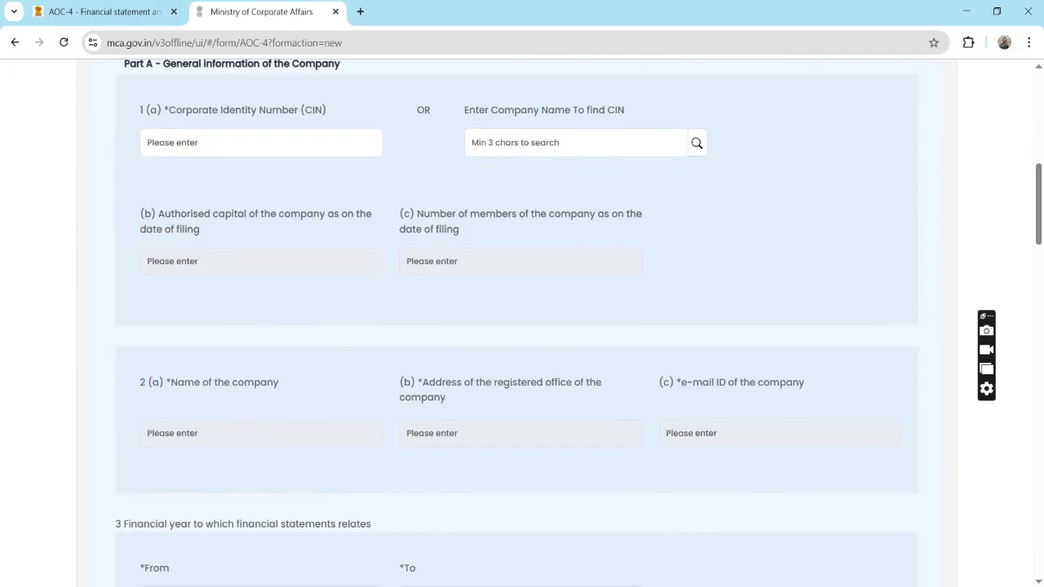
left_click(261, 143)
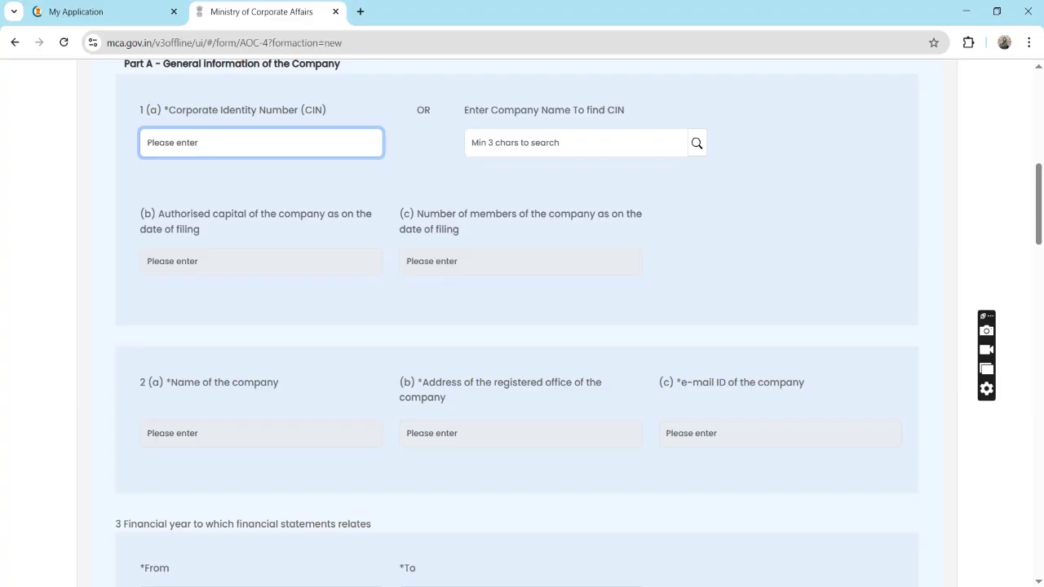
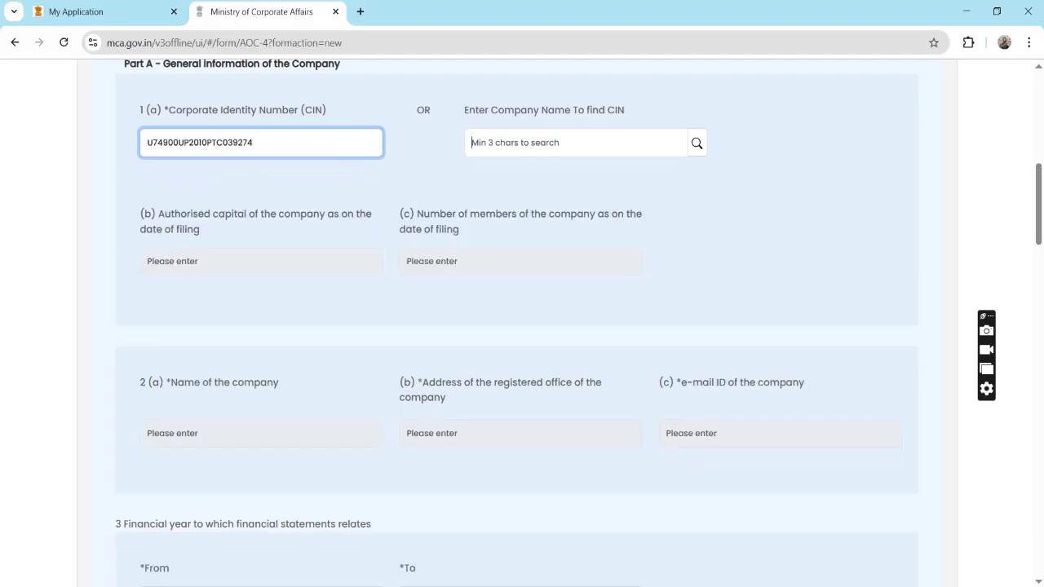
left_click(471, 143)
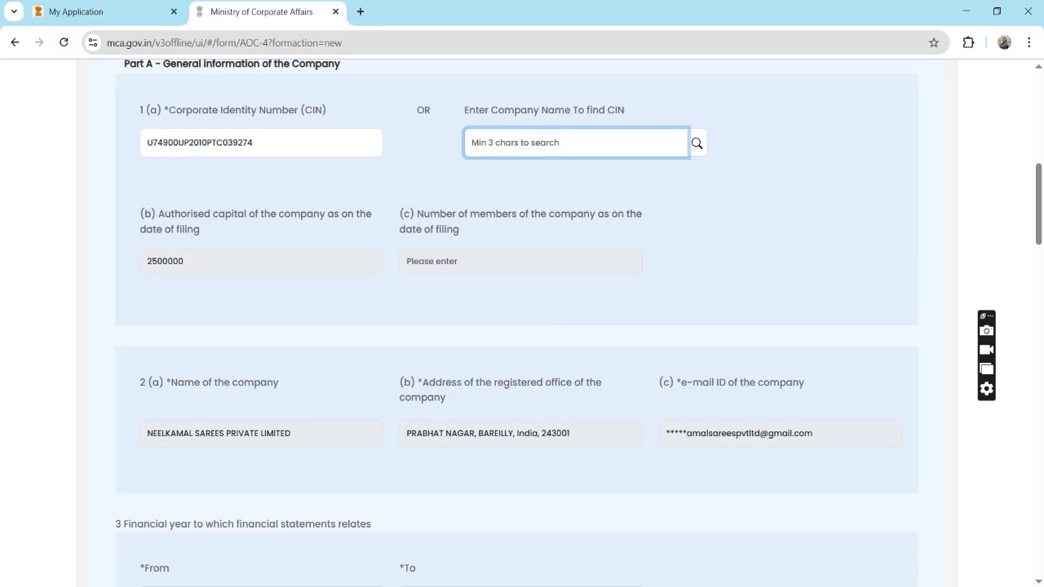
scroll(517, 323, "down", 3)
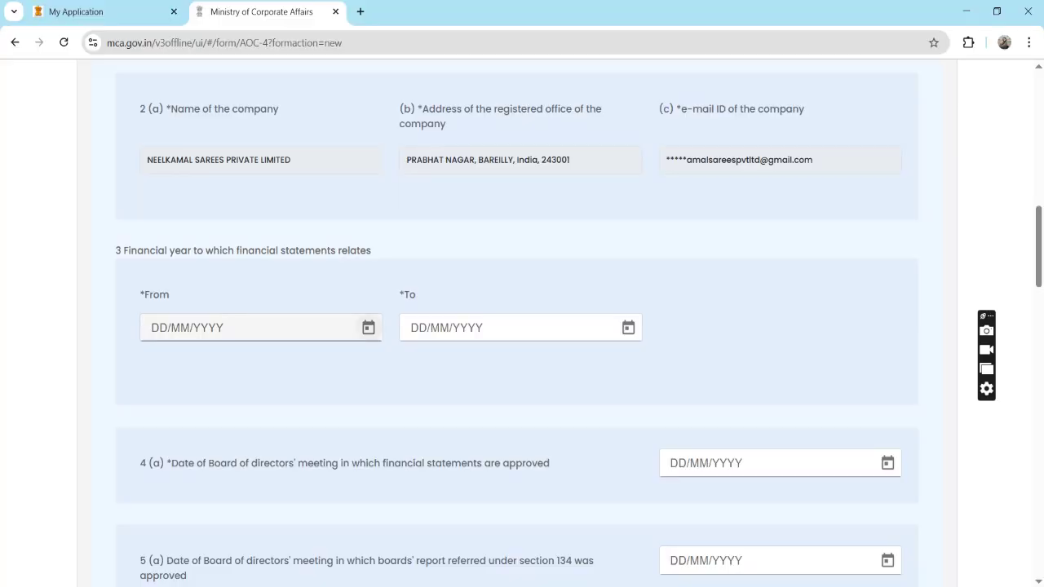
Set the financial year From date to 01/04/2024.
left_click(369, 327)
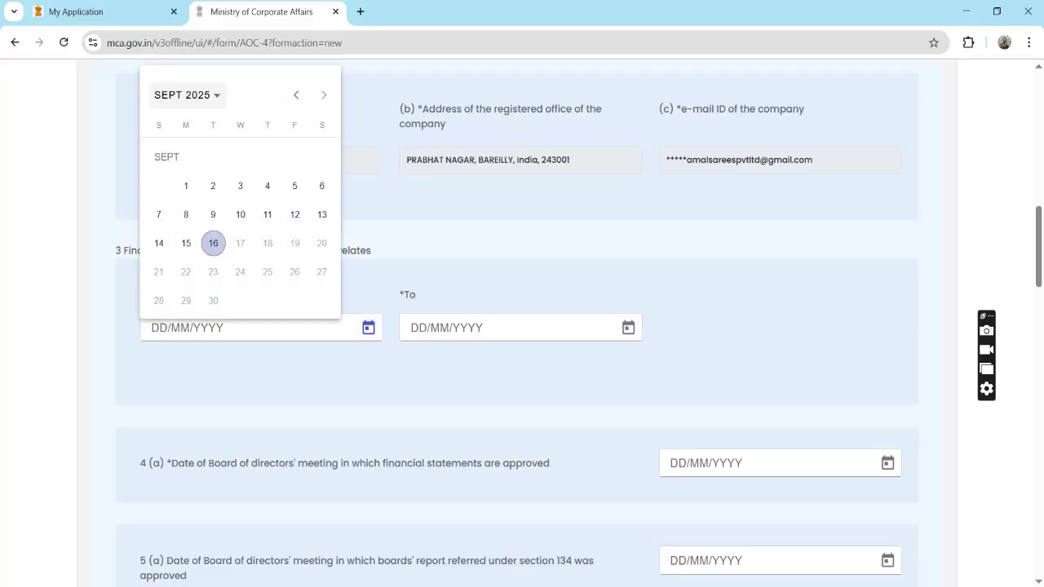
left_click(187, 95)
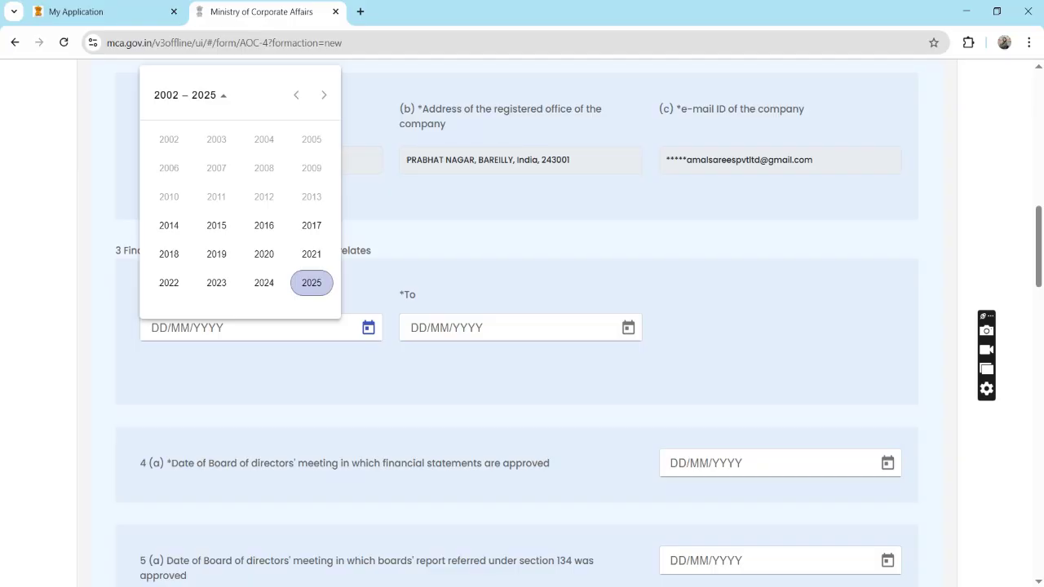
left_click(264, 282)
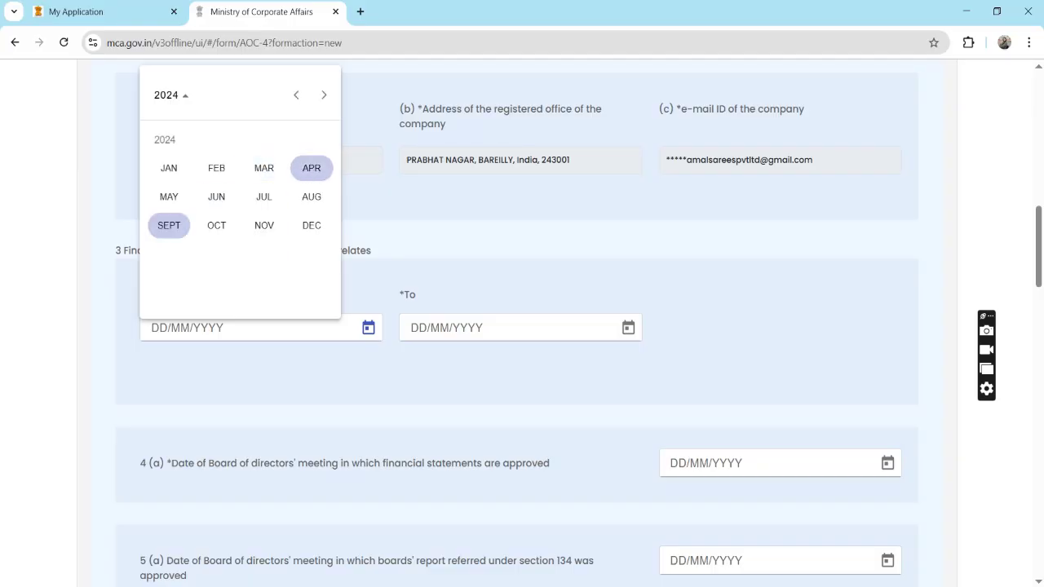
left_click(311, 168)
left_click(186, 186)
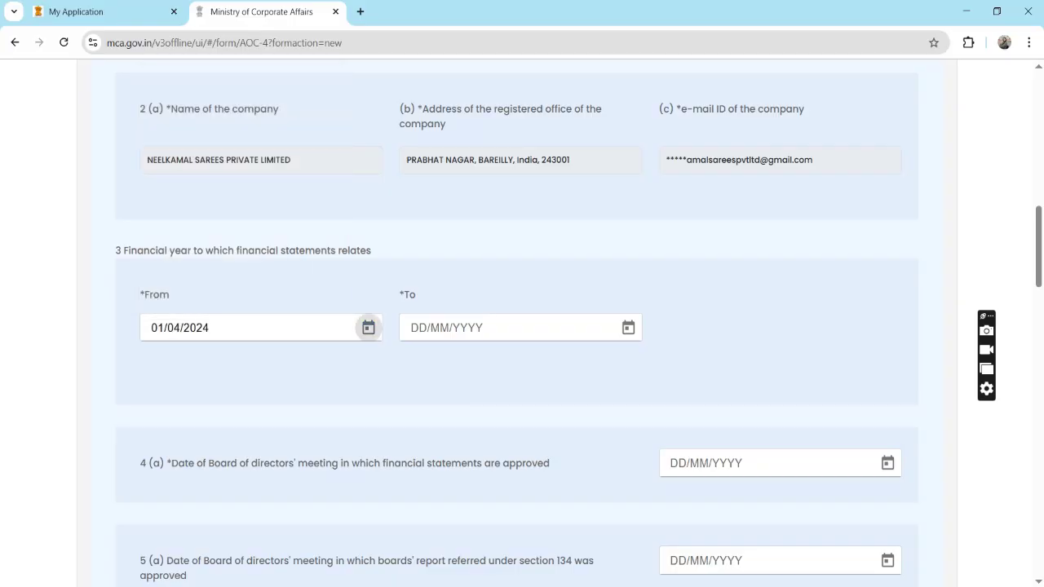
Set the financial year To date to 31/03/2025.
left_click(629, 327)
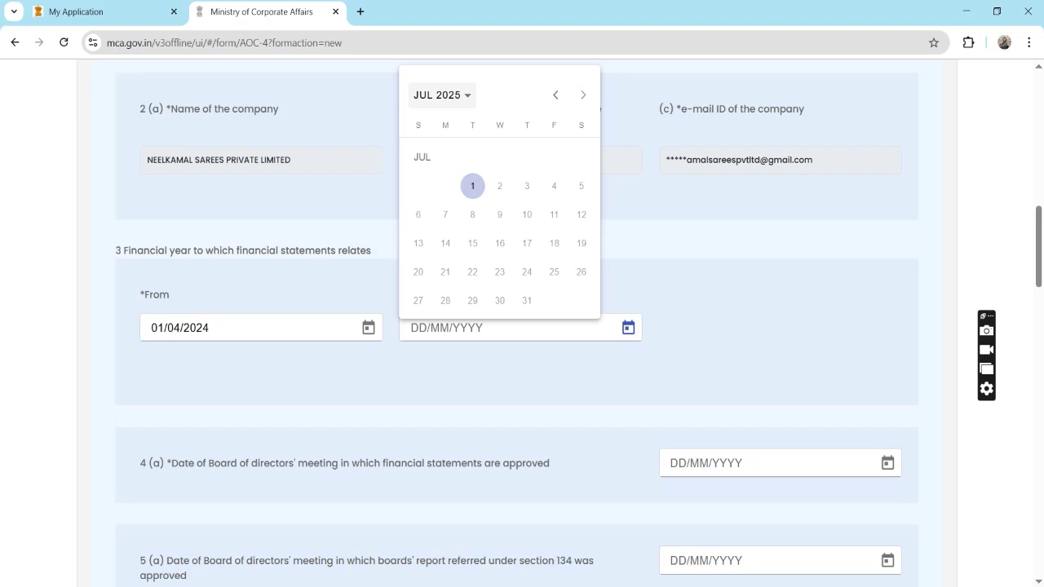
left_click(441, 95)
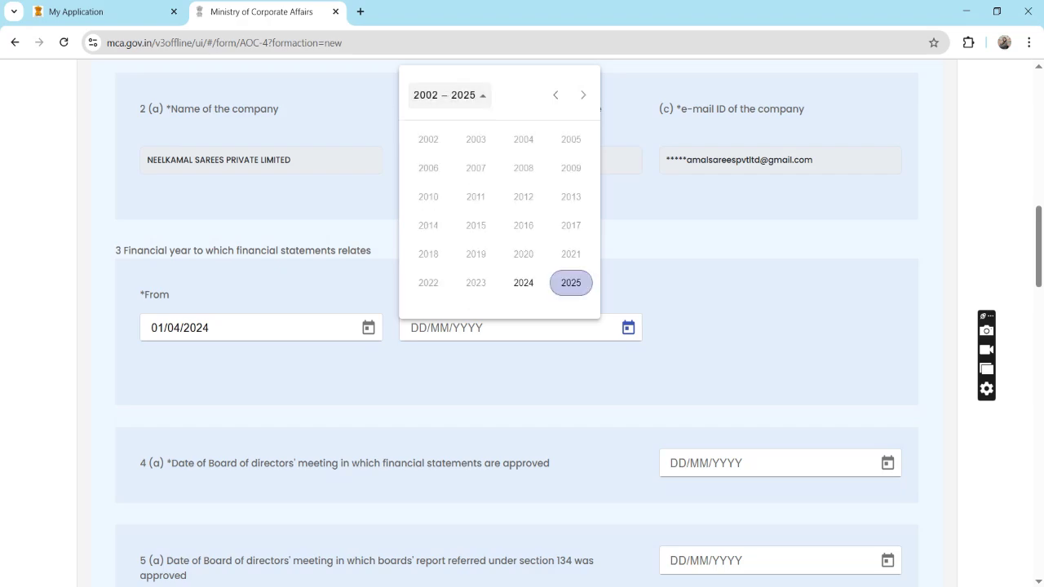
left_click(572, 282)
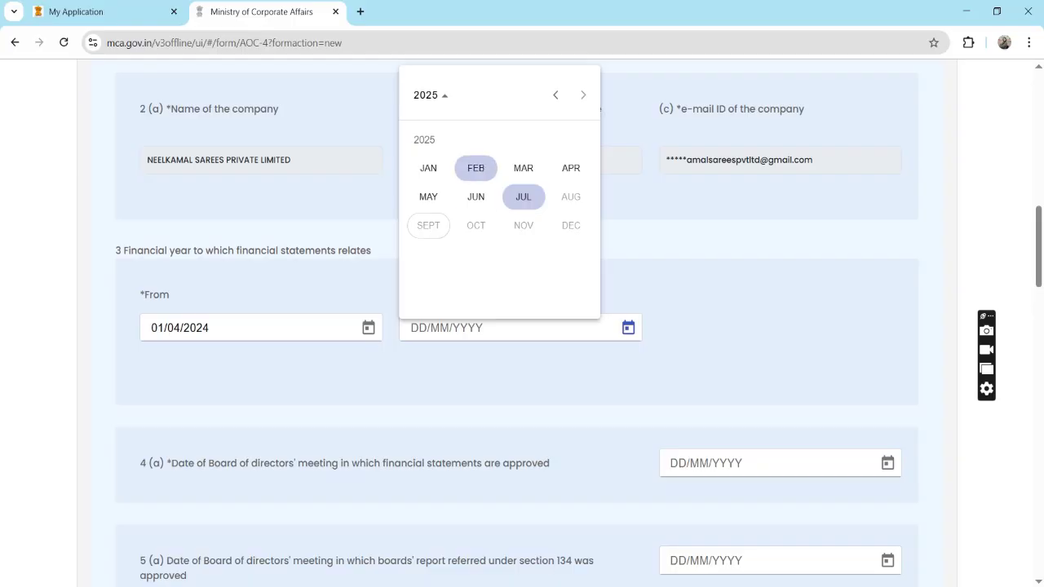
left_click(523, 168)
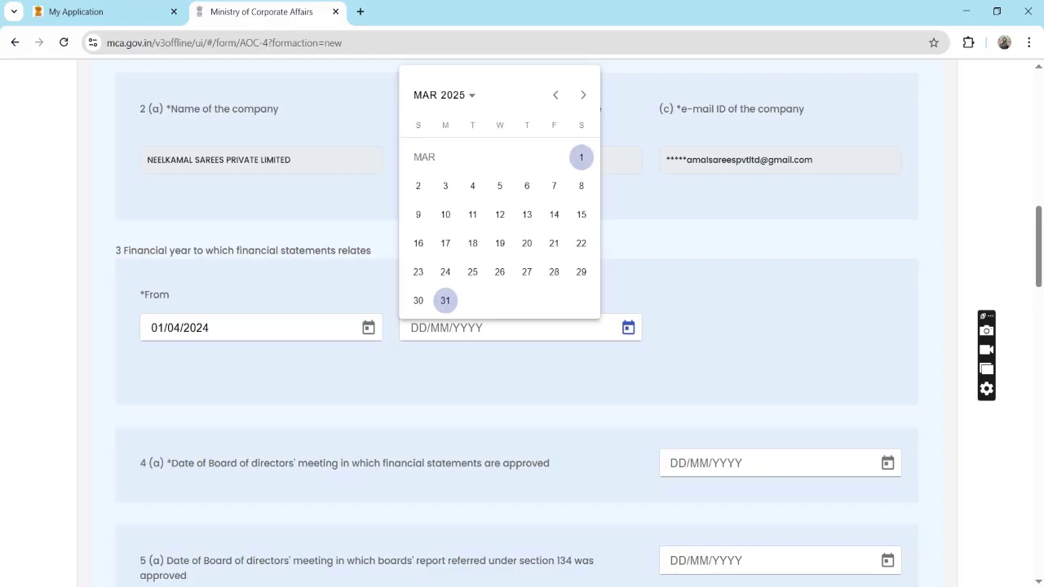
left_click(445, 300)
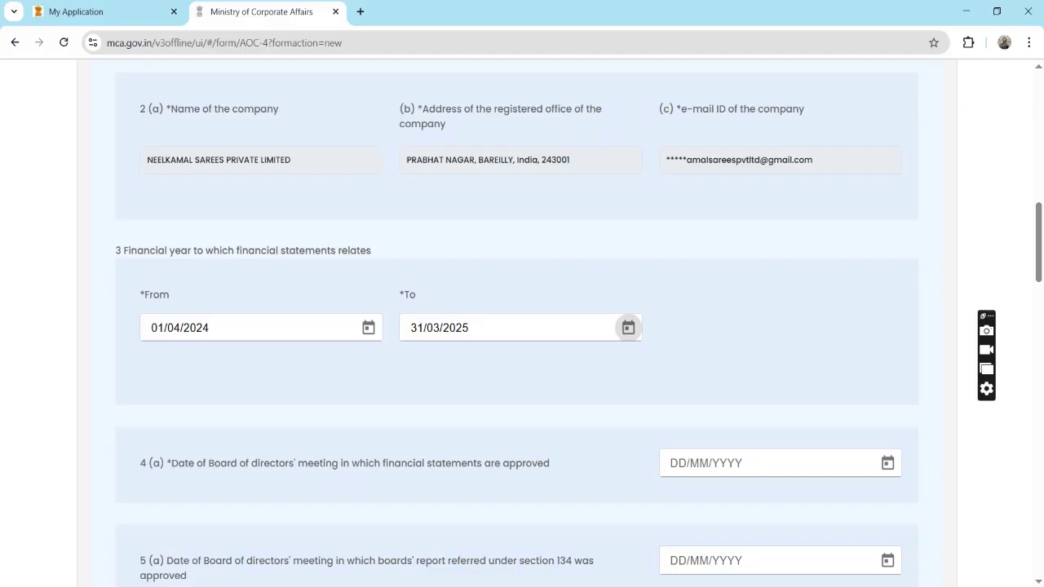
Set the board approval date to 16/09/2025 and the nature to Adopted Financial statements.
scroll(518, 326, "down", 2)
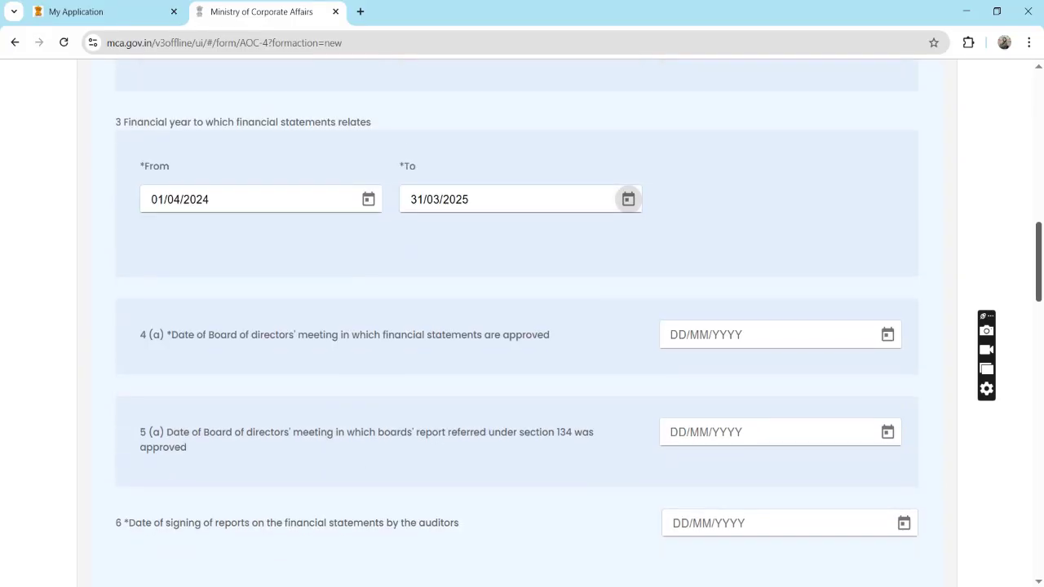
scroll(518, 309, "down", 1)
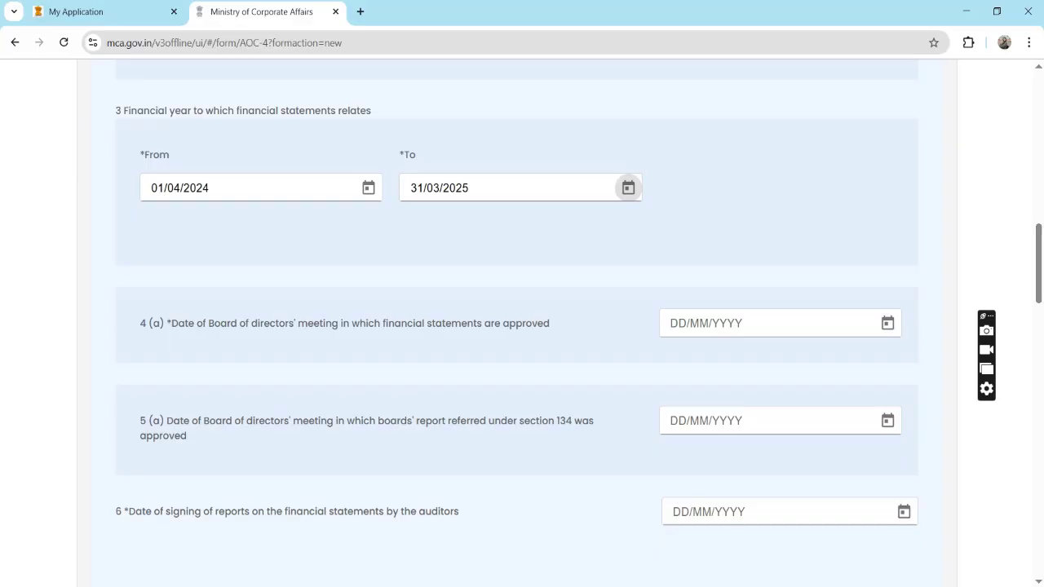
left_click(888, 323)
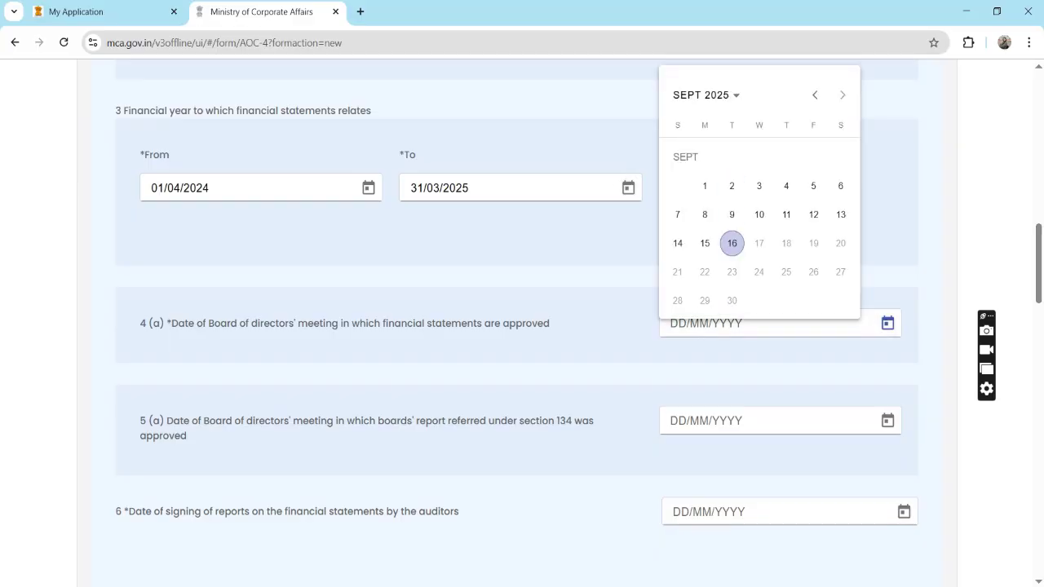
key("Return")
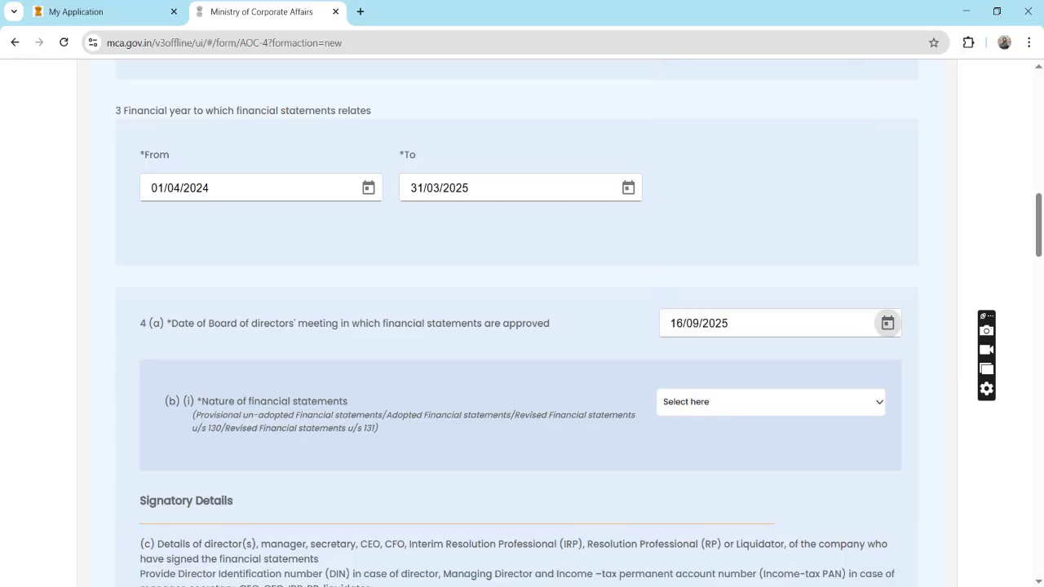
left_click(767, 401)
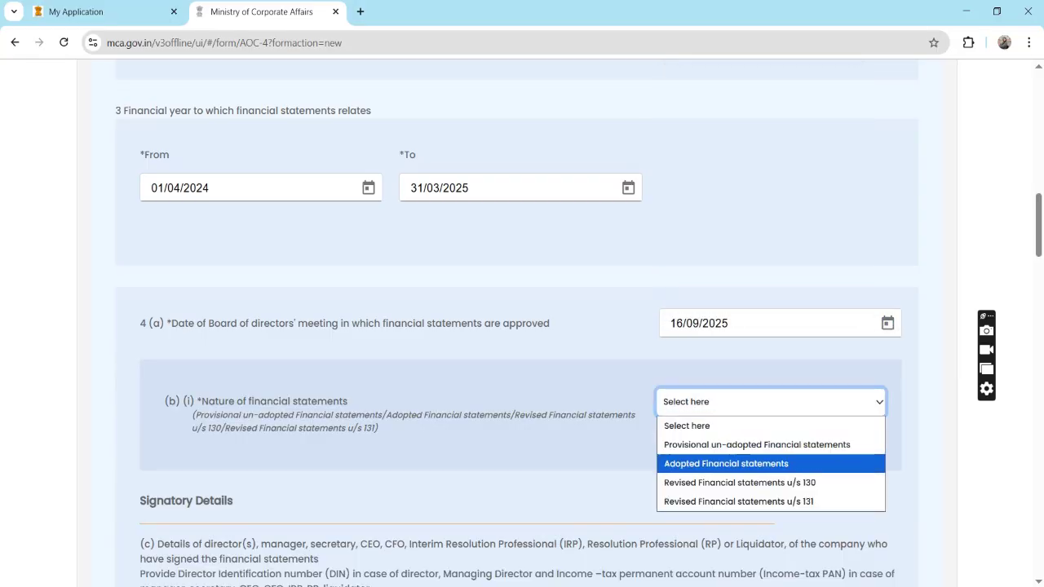
key("Return")
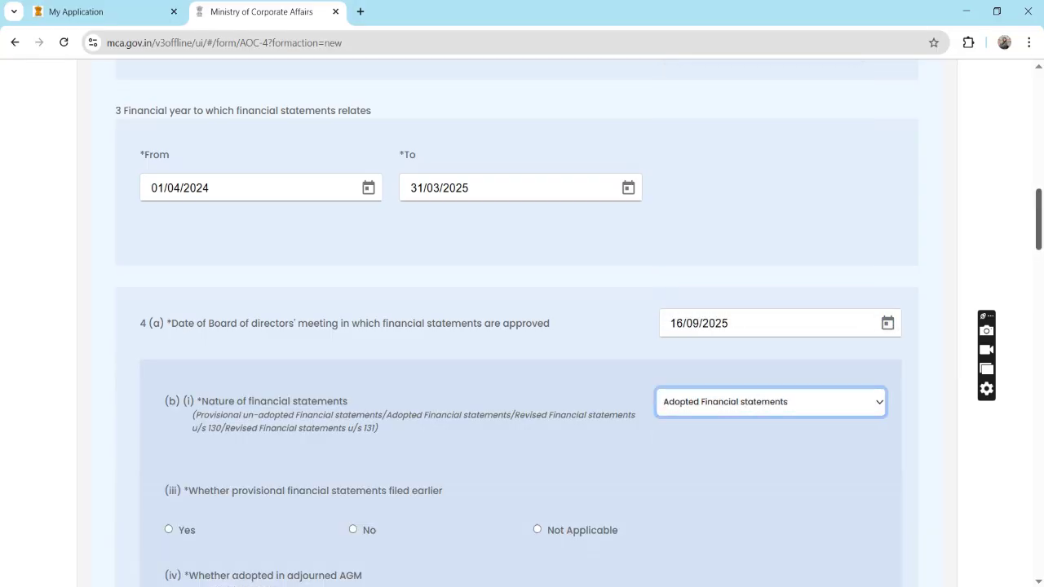
Answer No to provisional statements filed earlier and to adoption in an adjourned AGM.
scroll(522, 326, "down", 4)
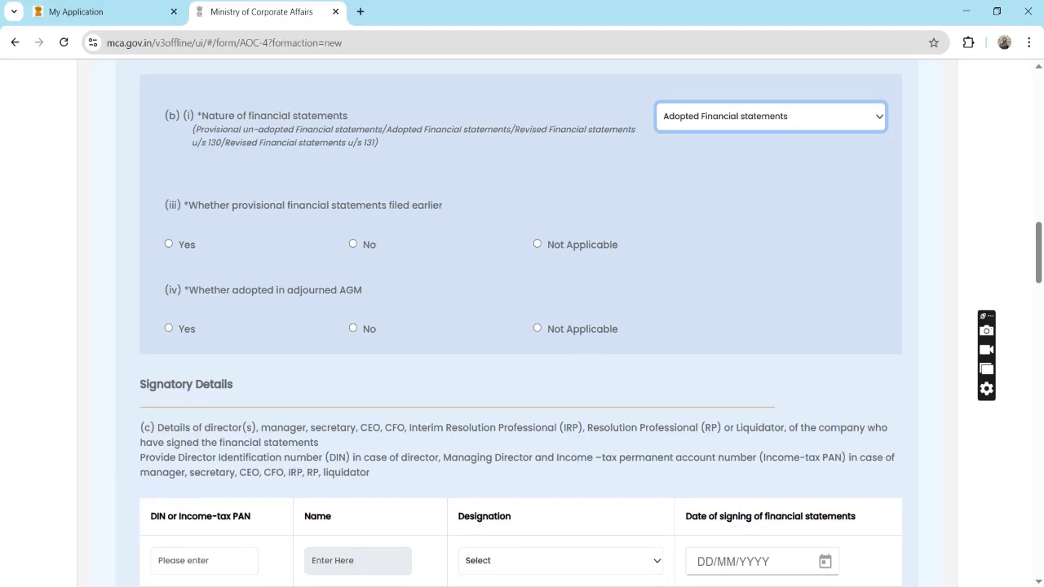
left_click(537, 244)
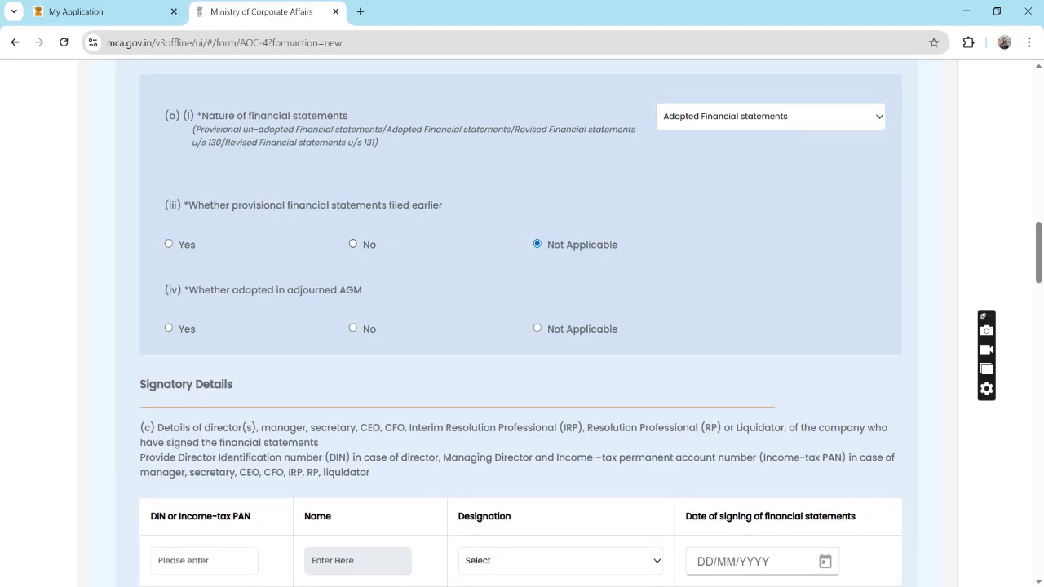
left_click(352, 243)
left_click(352, 328)
scroll(522, 327, "down", 5)
scroll(522, 326, "down", 1)
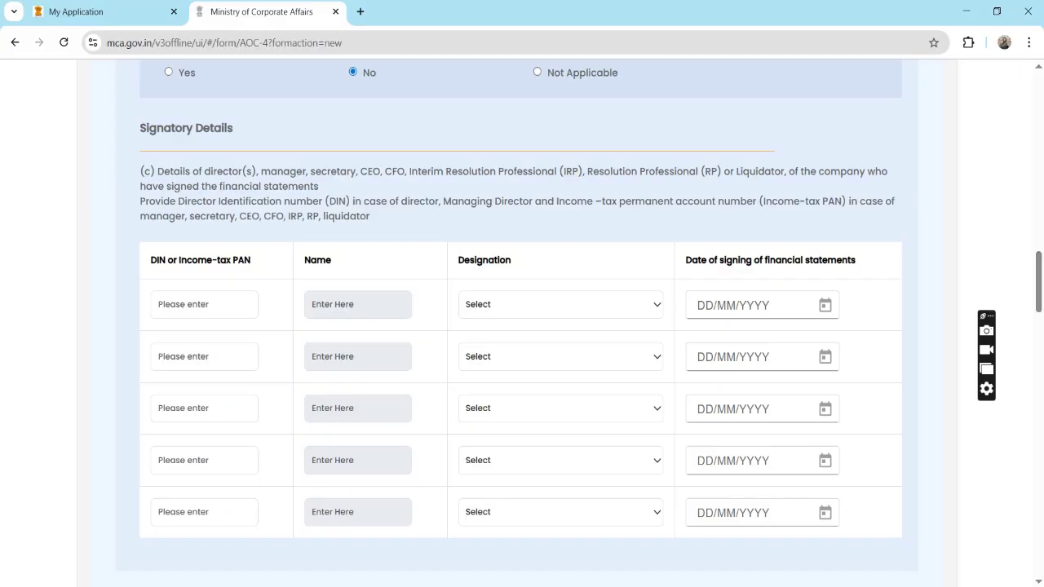
Add the first signatory by DIN, designated Director, signing on 16/09/2025.
scroll(522, 327, "down", 1)
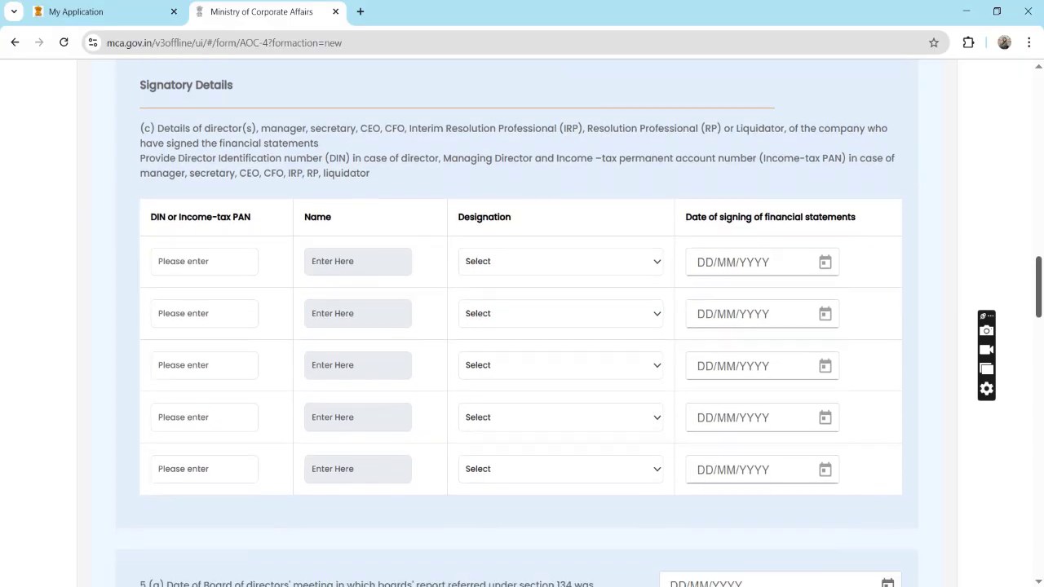
left_click(203, 261)
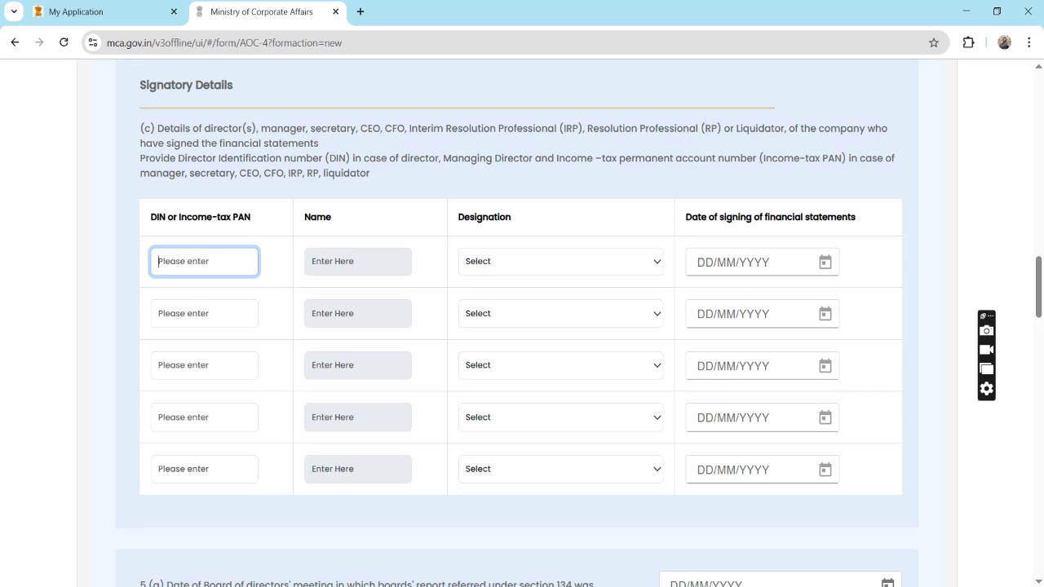
key("Tab")
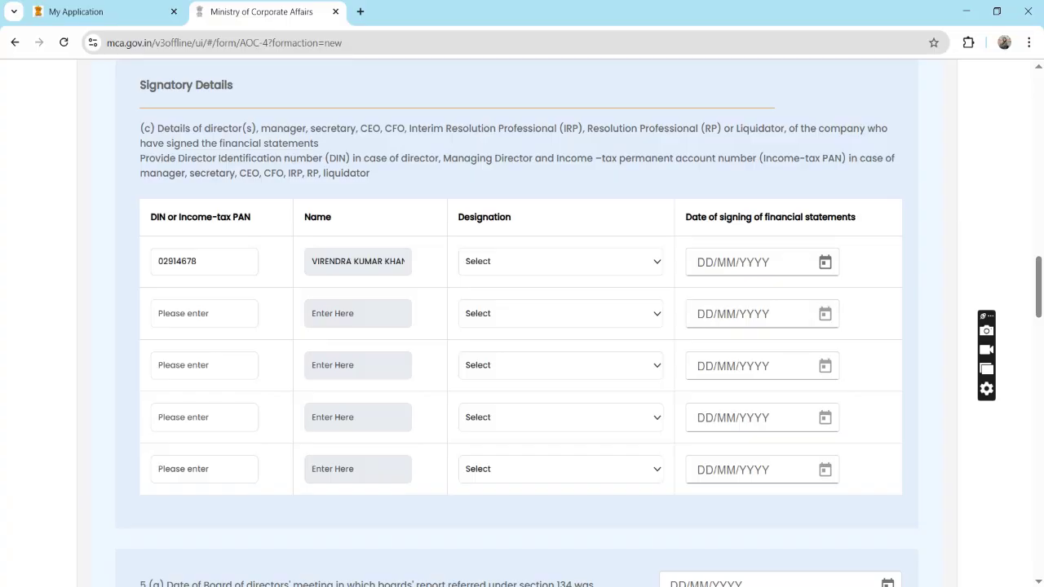
key("space")
key("Down")
key("Return")
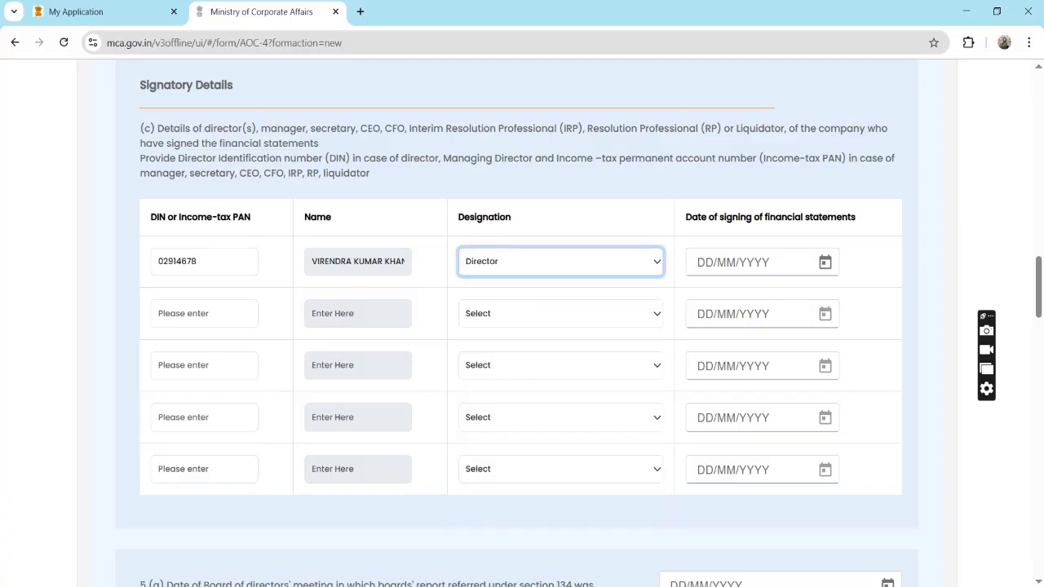
key("Tab")
key("Return")
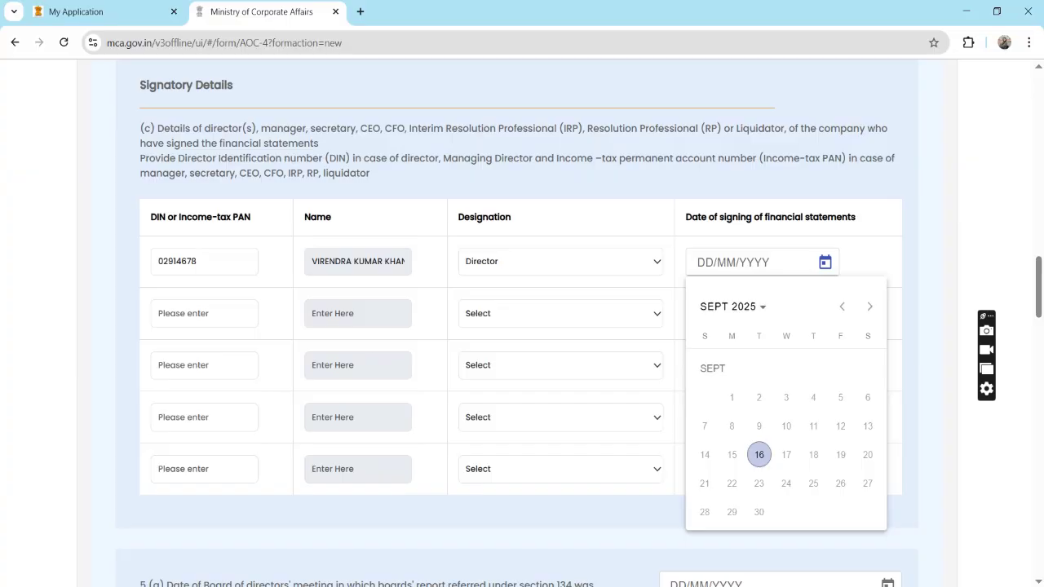
key("Return")
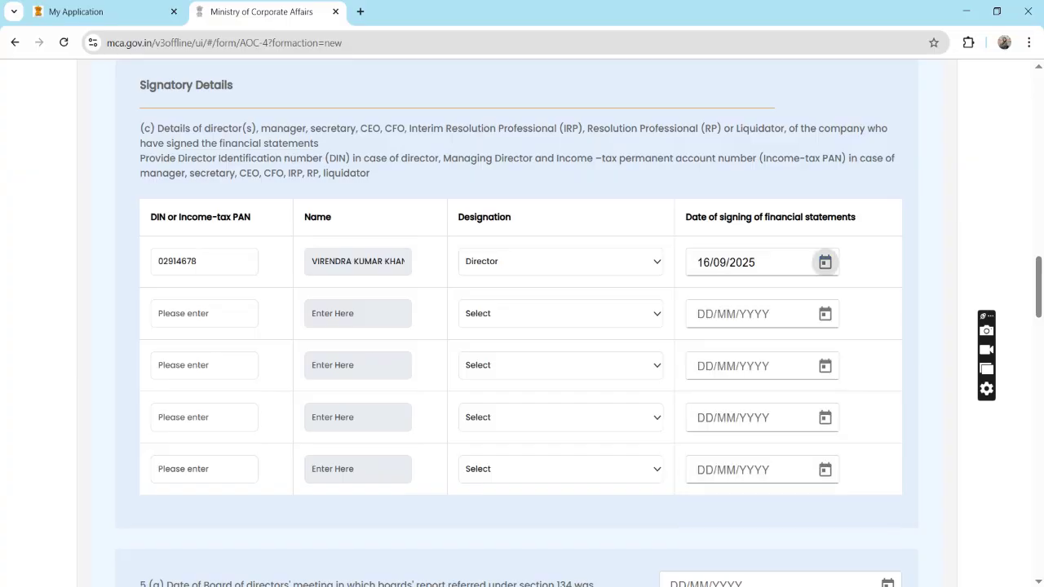
Add the second signatory by DIN, designated Director, signing on 16/09/2025.
key("Tab")
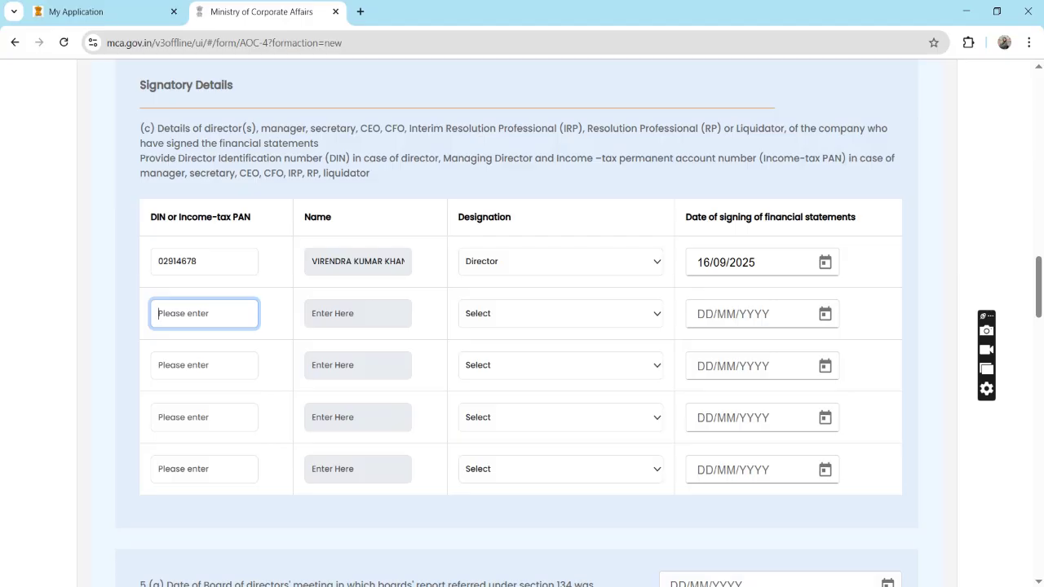
key("Tab")
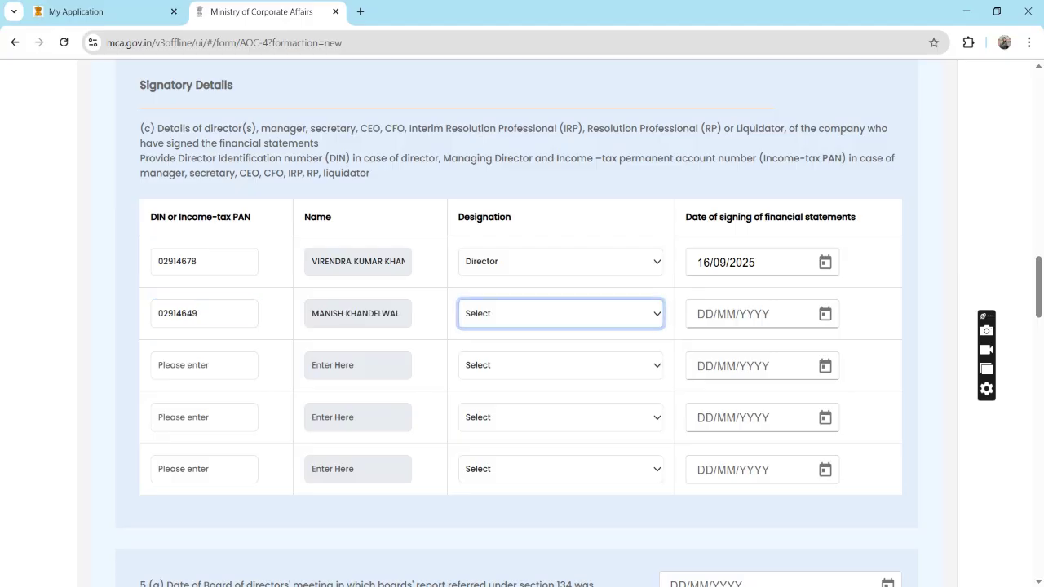
key("alt+Down")
key("Down")
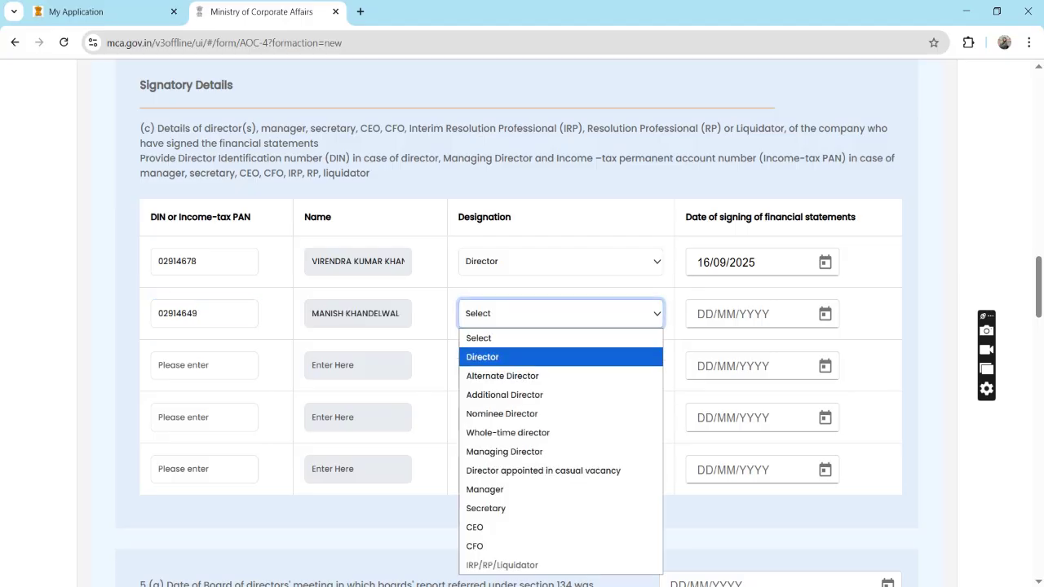
key("Return")
key("Tab")
key("Tab")
key("Return")
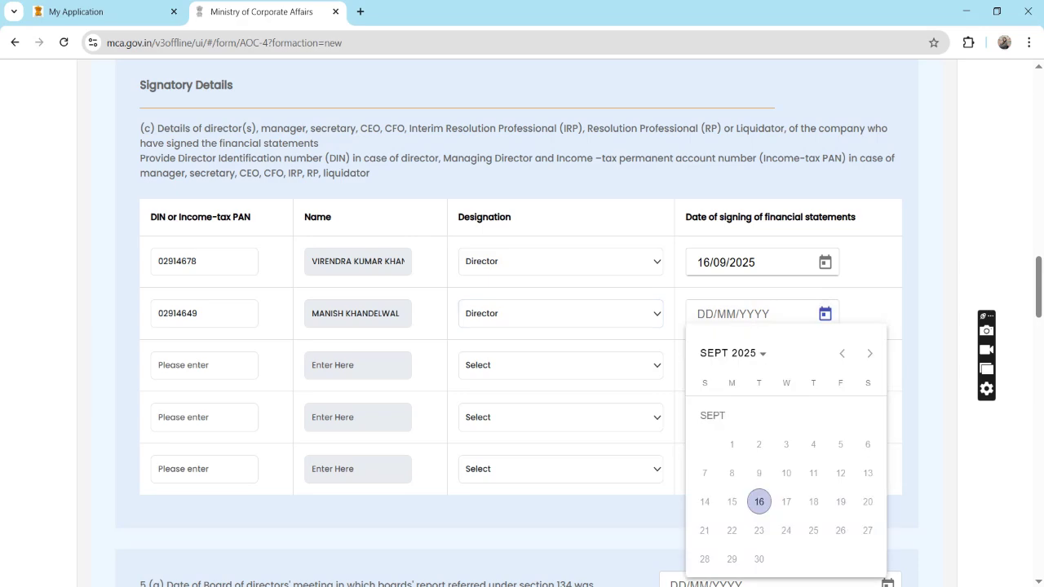
key("Tab")
left_click(759, 501)
scroll(517, 326, "down", 1)
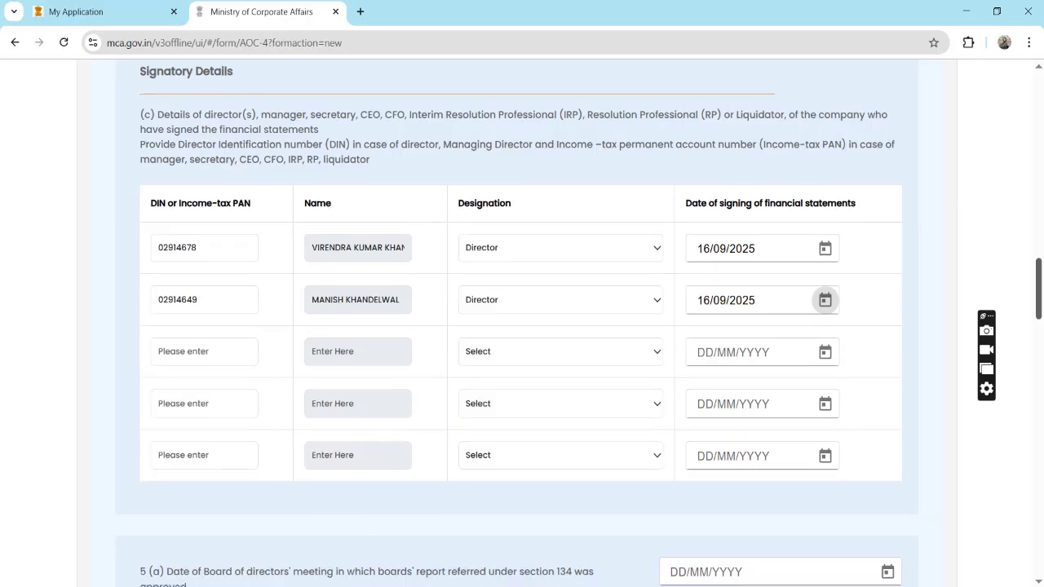
scroll(518, 326, "down", 4)
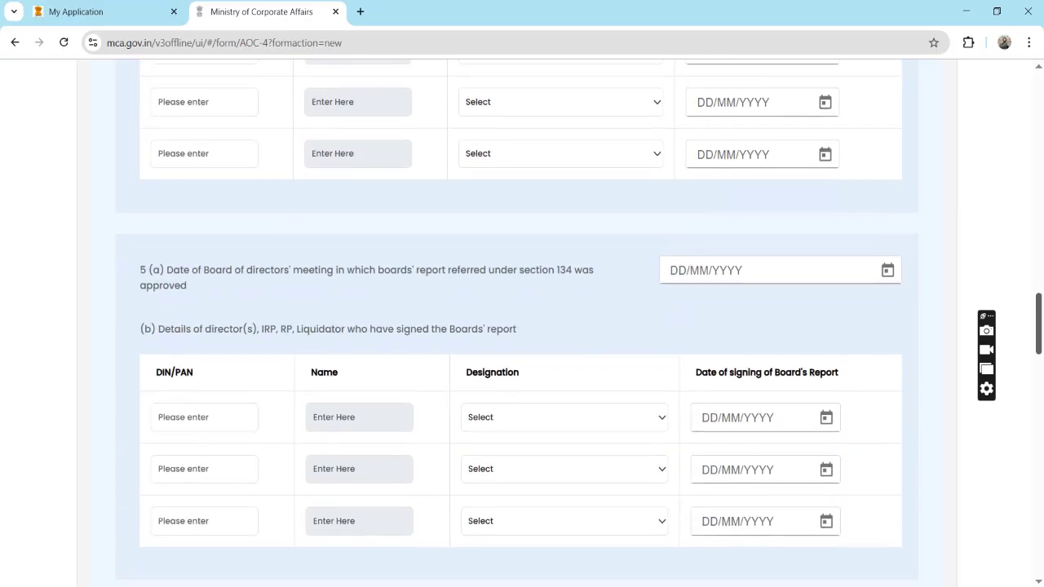
Set the 5(a) board meeting date to 16/09/2025.
scroll(517, 326, "down", 1)
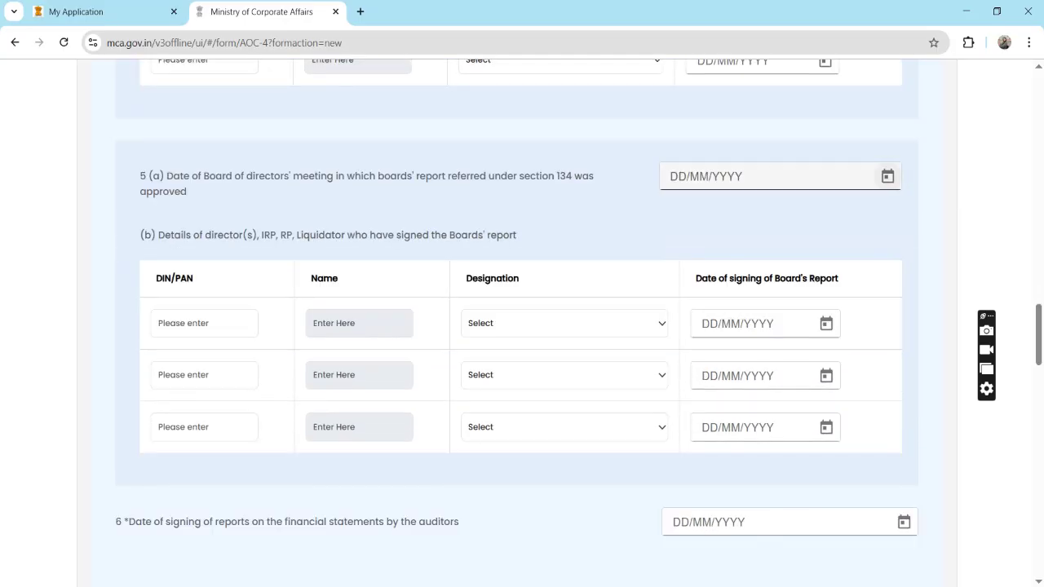
left_click(887, 176)
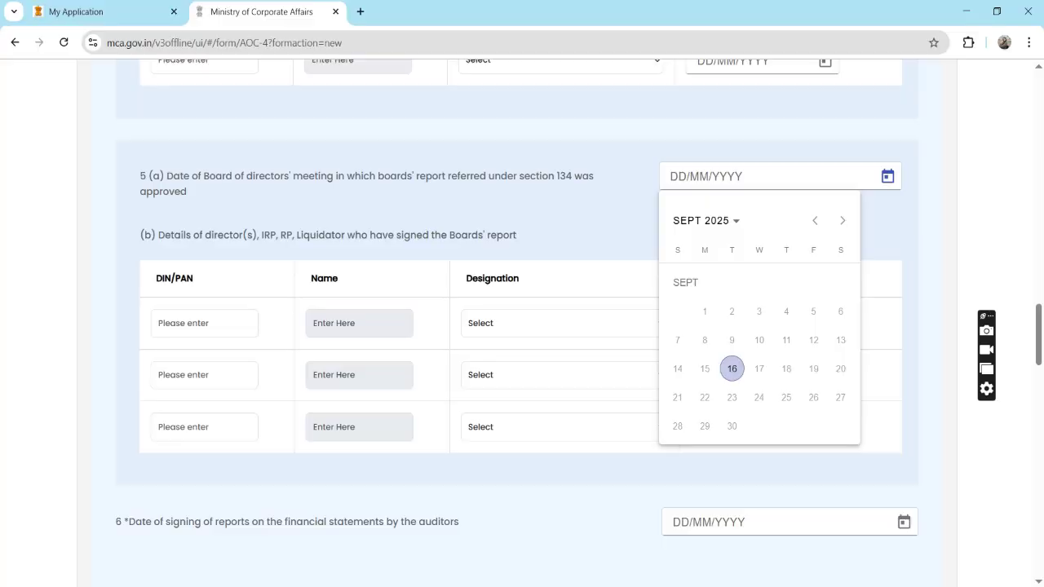
left_click(731, 369)
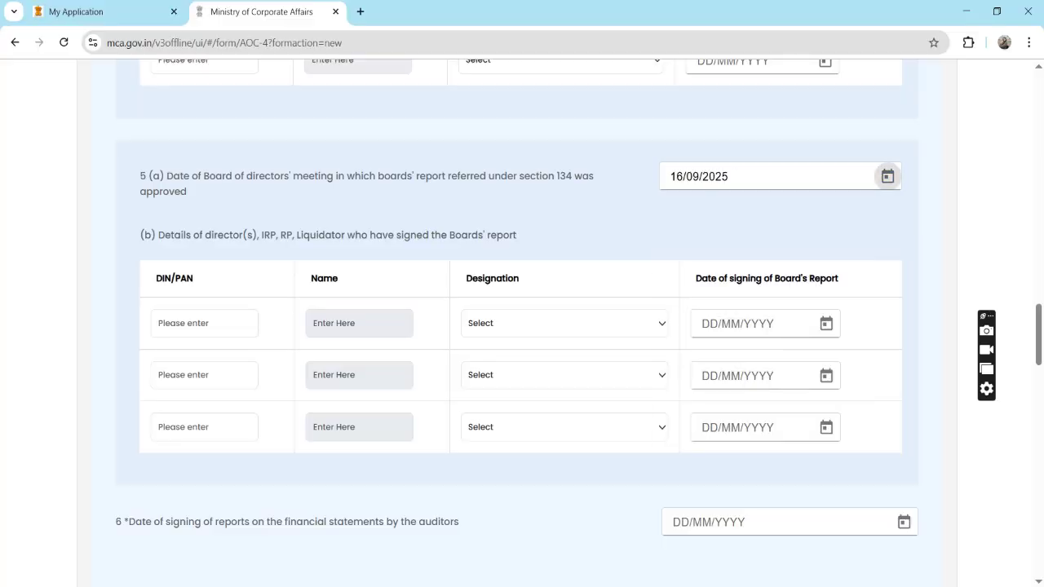
Set the question 6 auditors' report signing date to 16/09/2025.
scroll(522, 327, "down", 3)
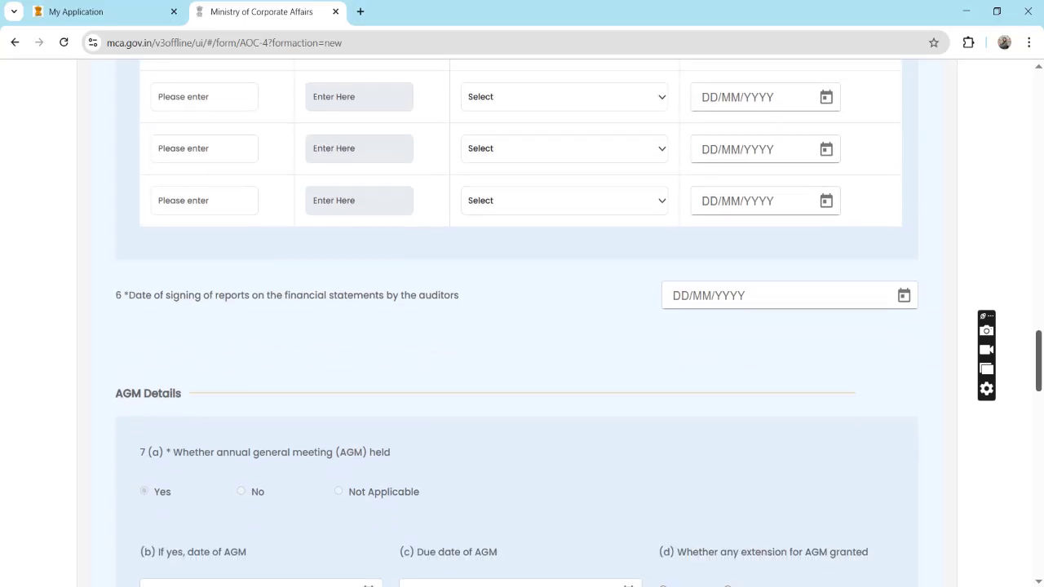
scroll(522, 326, "down", 1)
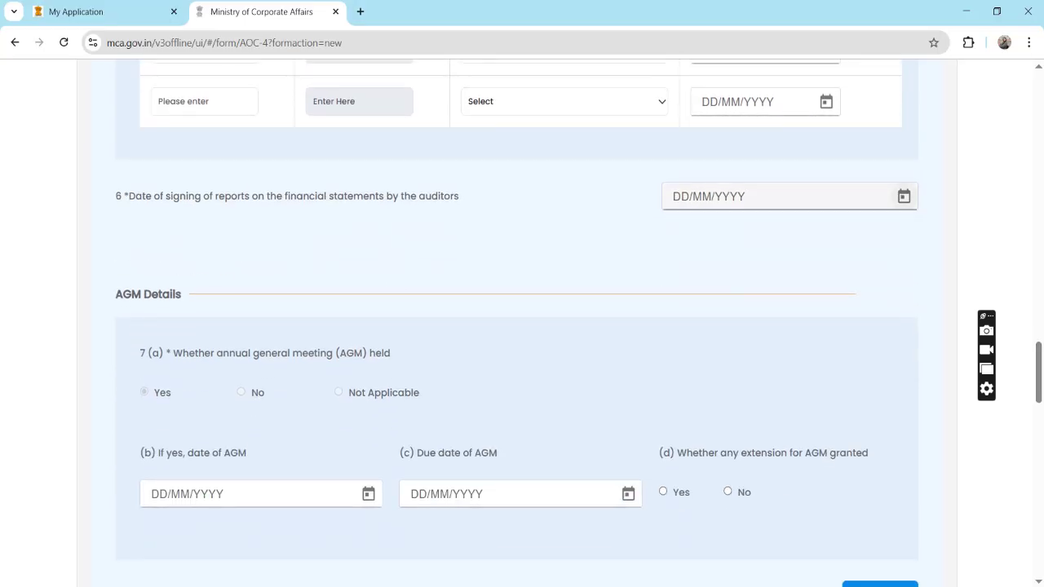
left_click(904, 197)
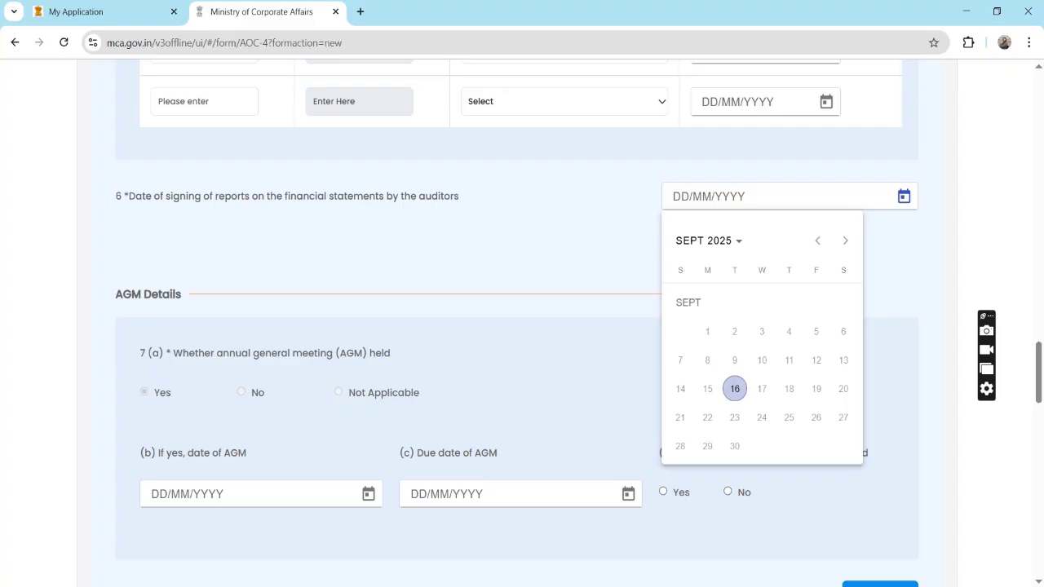
left_click(734, 388)
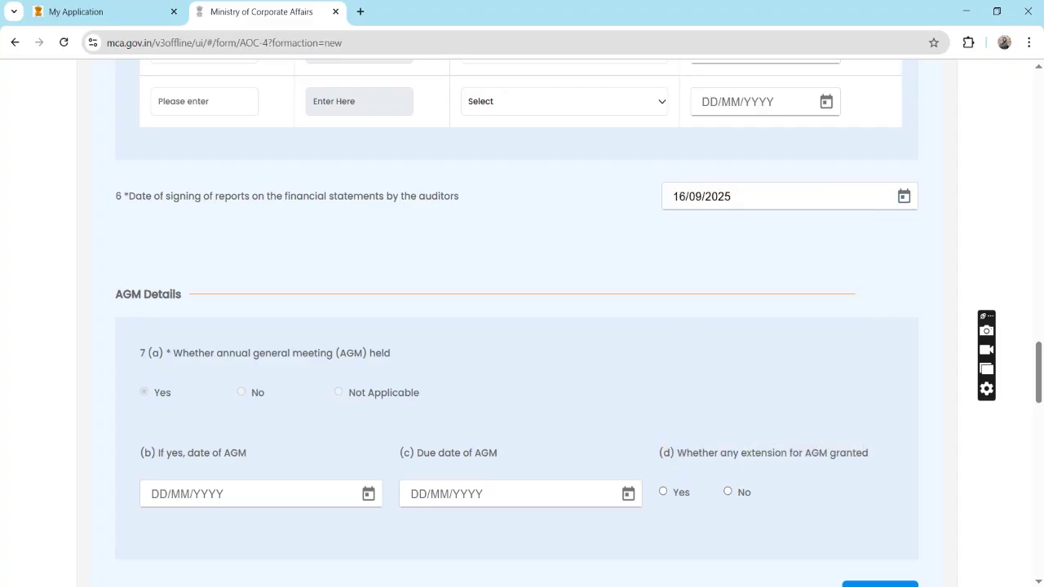
Set the AGM date to 16/09/2025.
scroll(522, 327, "down", 3)
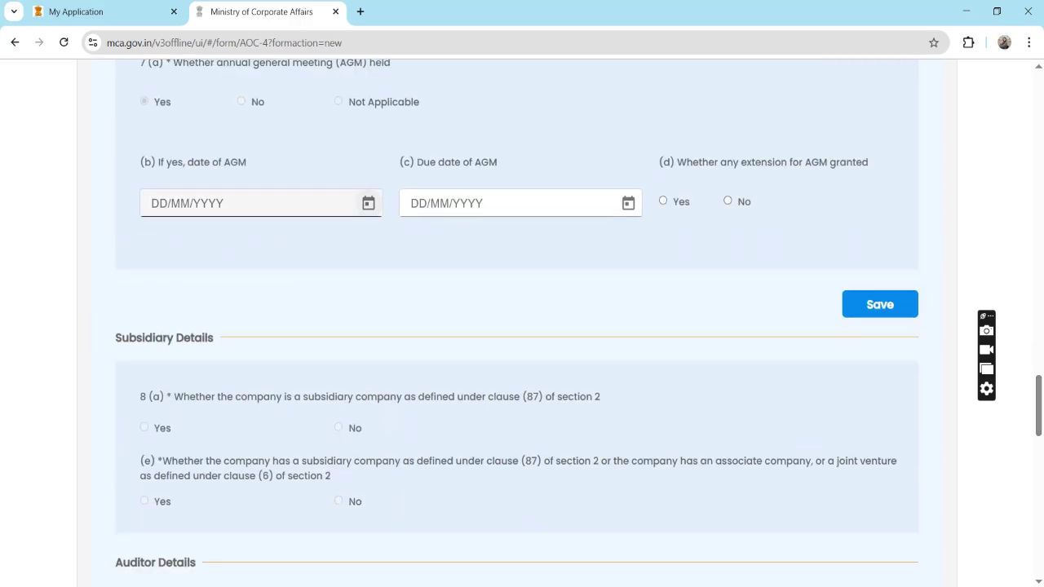
left_click(368, 203)
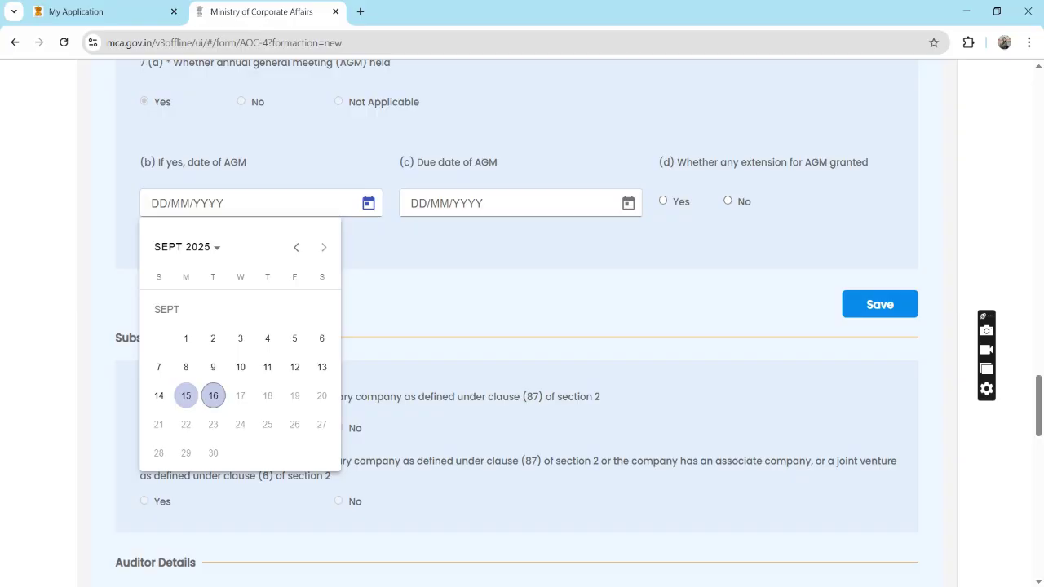
left_click(213, 396)
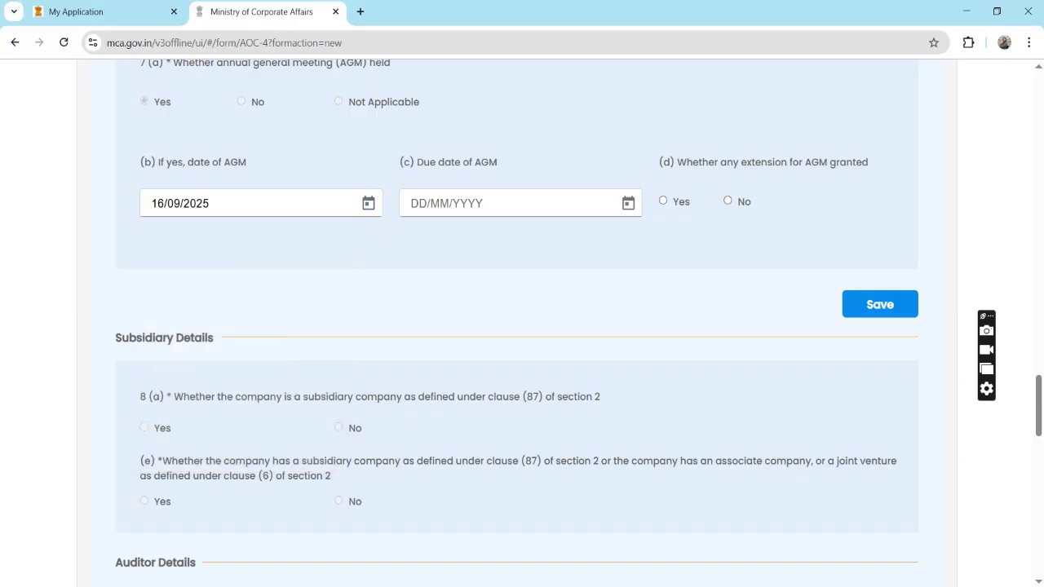
Set the AGM due date to 16/09/2025, answer No to extension, and save.
left_click(629, 203)
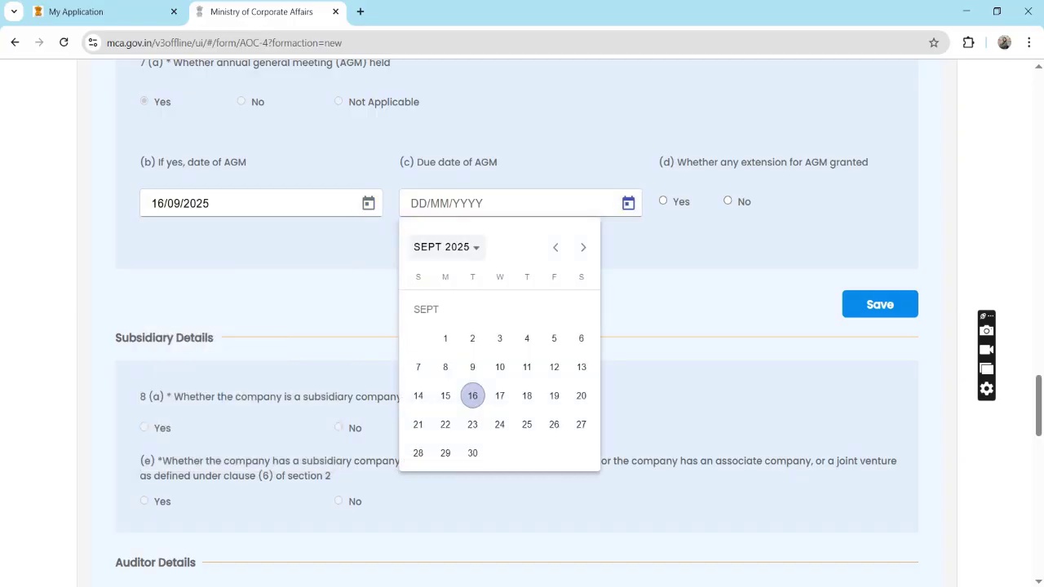
left_click(474, 394)
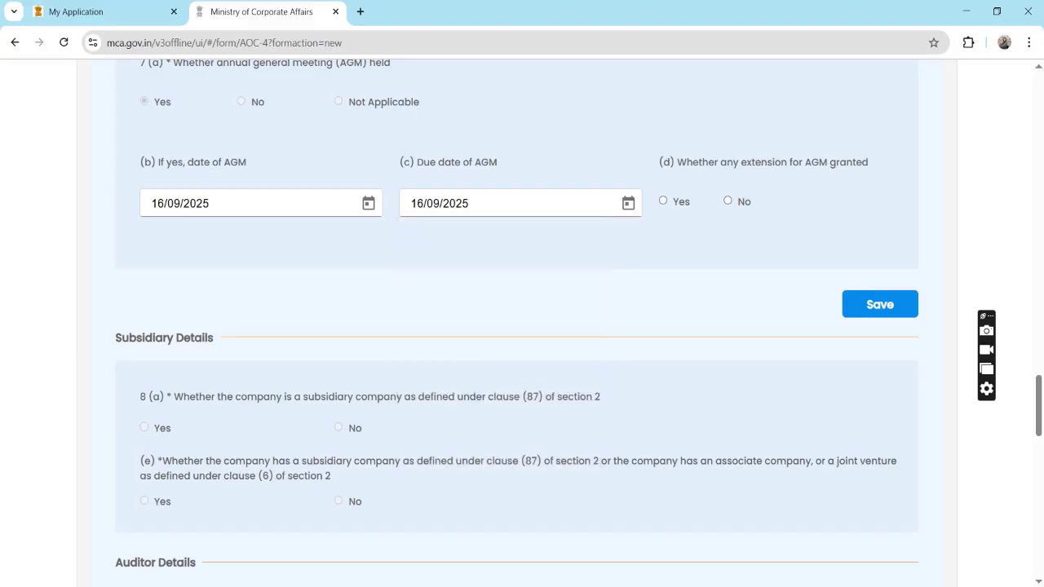
left_click(727, 201)
left_click(881, 304)
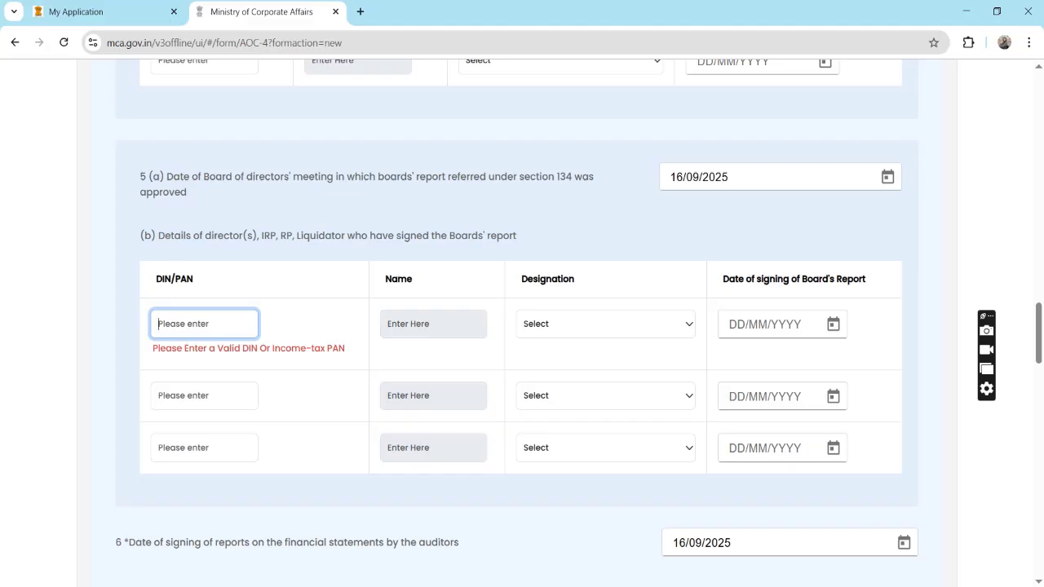
Copy the first signatory's DIN into the first 5(b) row with date 16/09/2025.
scroll(522, 327, "up", 5)
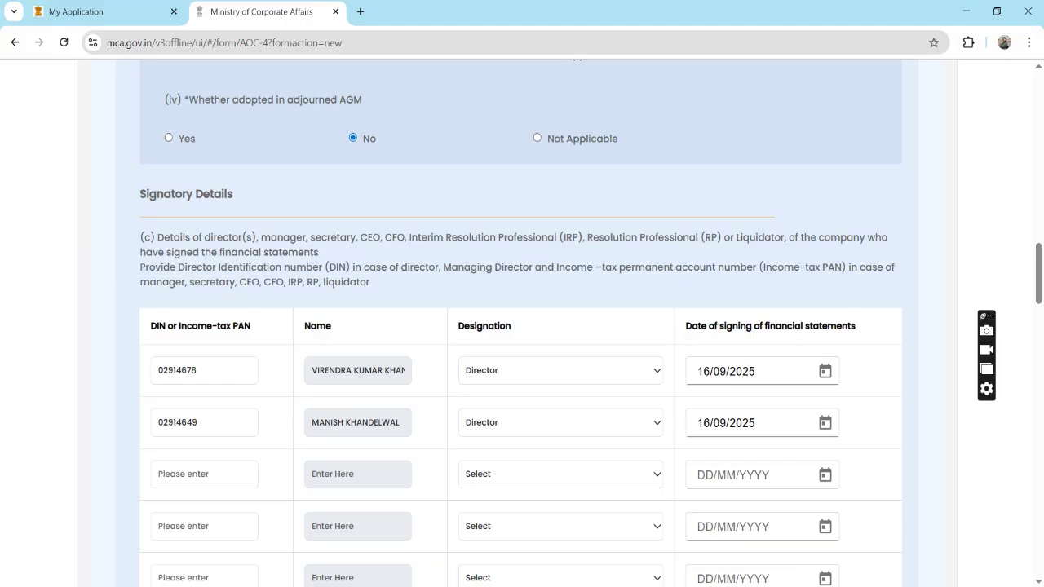
double_click(177, 371)
key("ctrl+c")
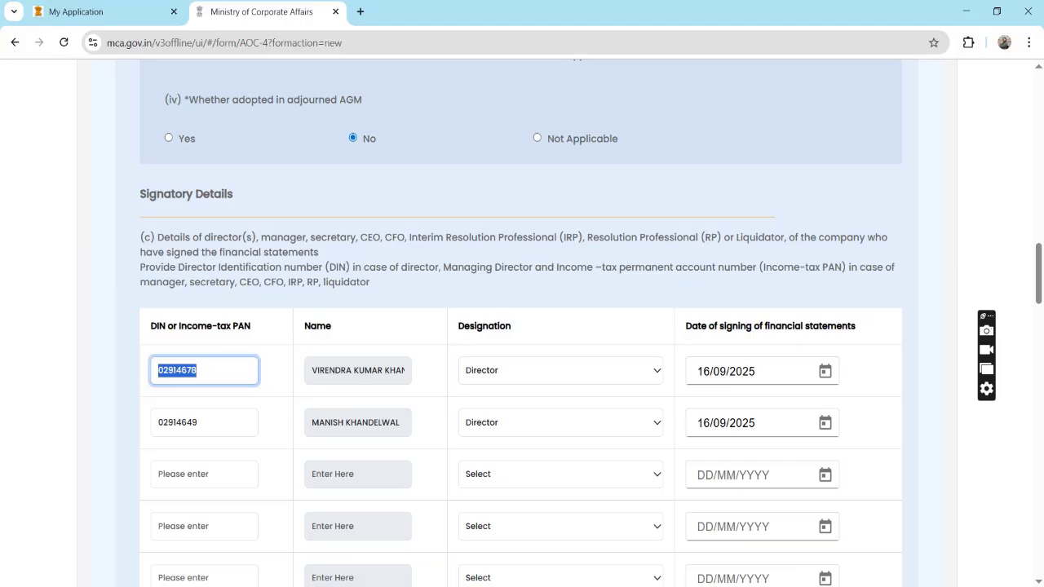
scroll(522, 326, "down", 5)
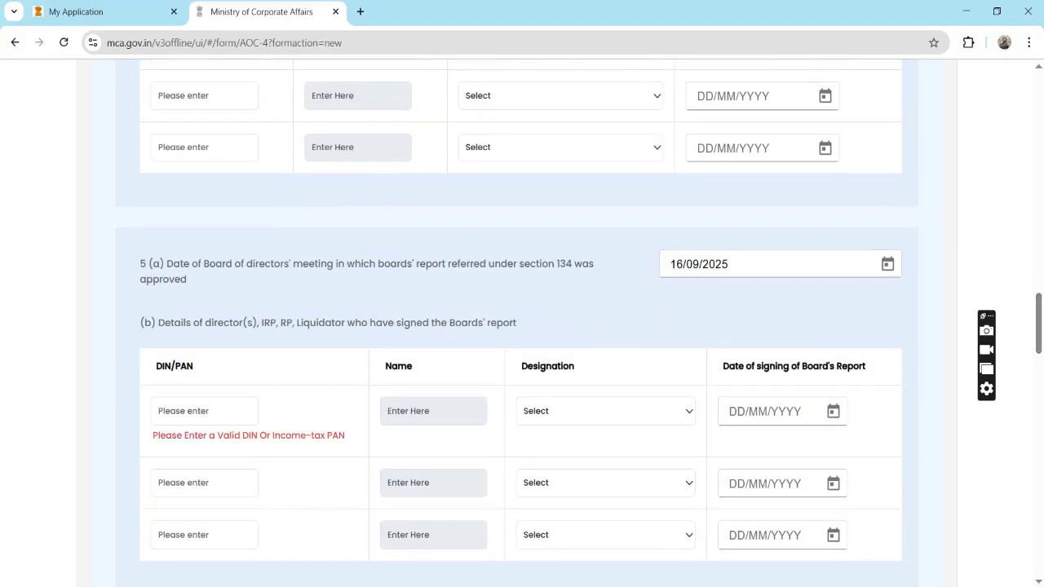
left_click(204, 411)
key("ctrl+v")
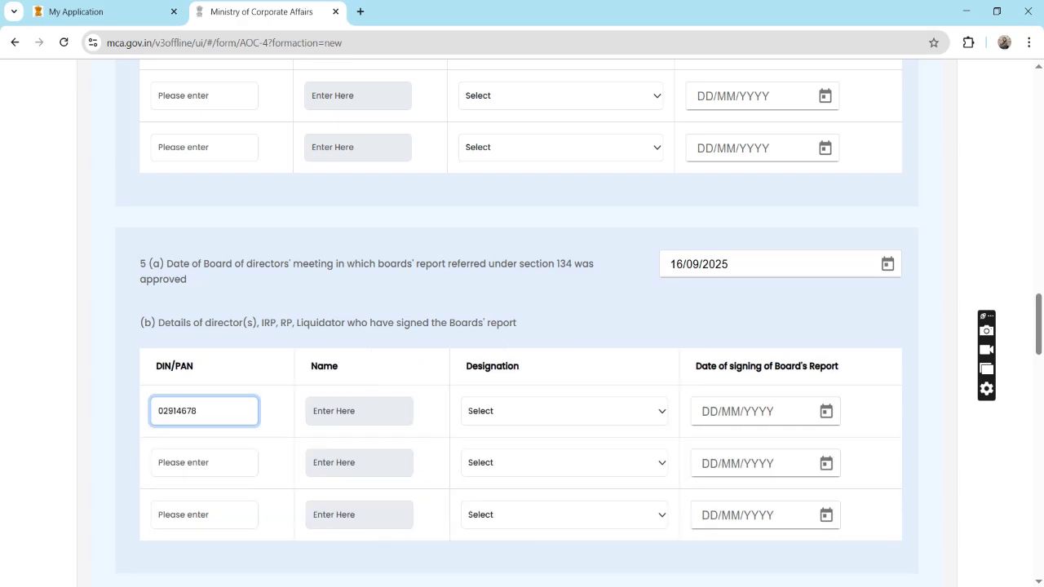
key("Tab")
key("Tab")
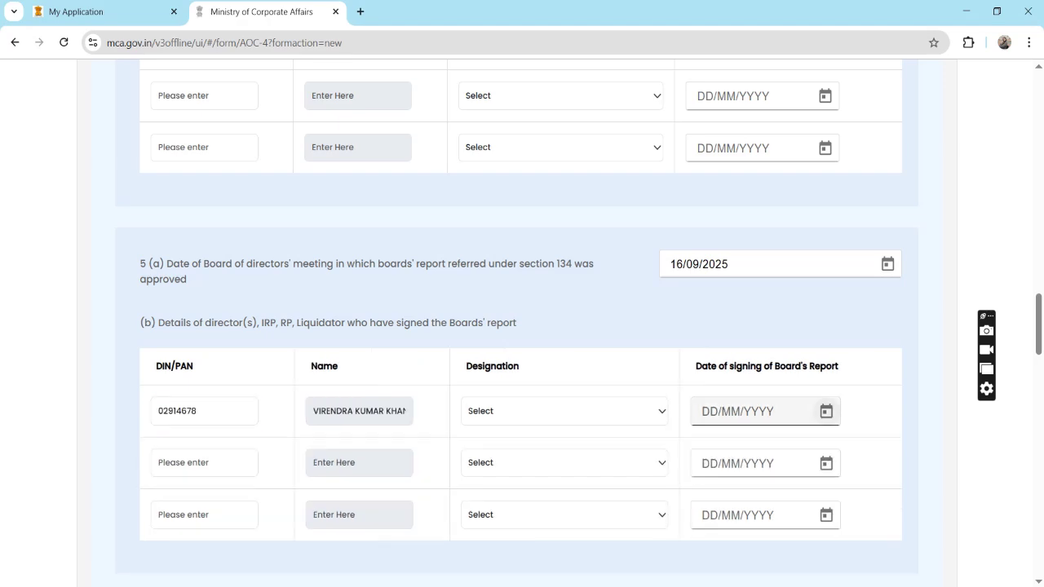
key("Tab")
key("Return")
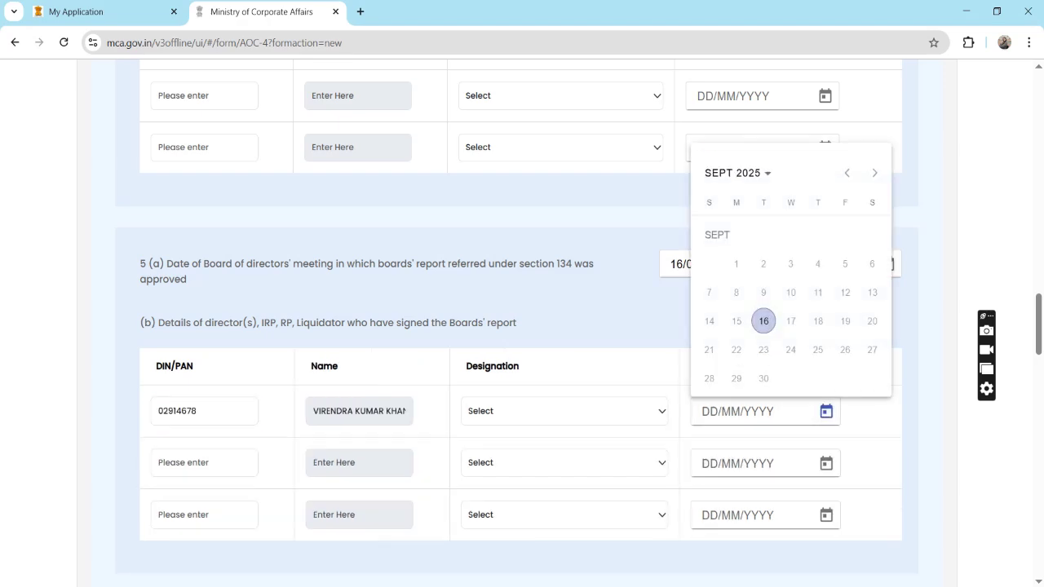
key("Return")
Copy the second director's DIN from the financial-statements signatory table.
scroll(518, 318, "up", 1)
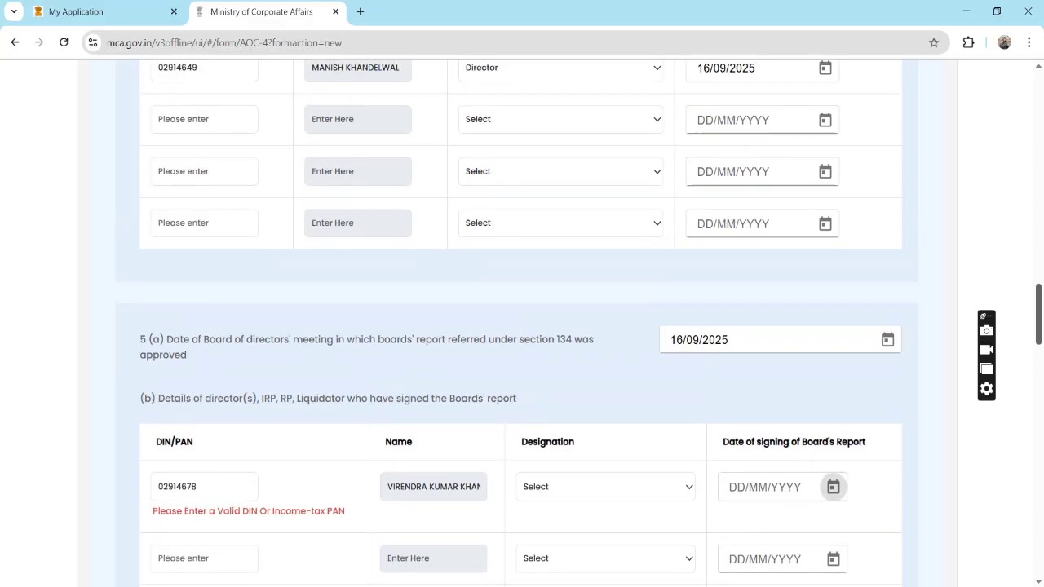
scroll(518, 318, "up", 2)
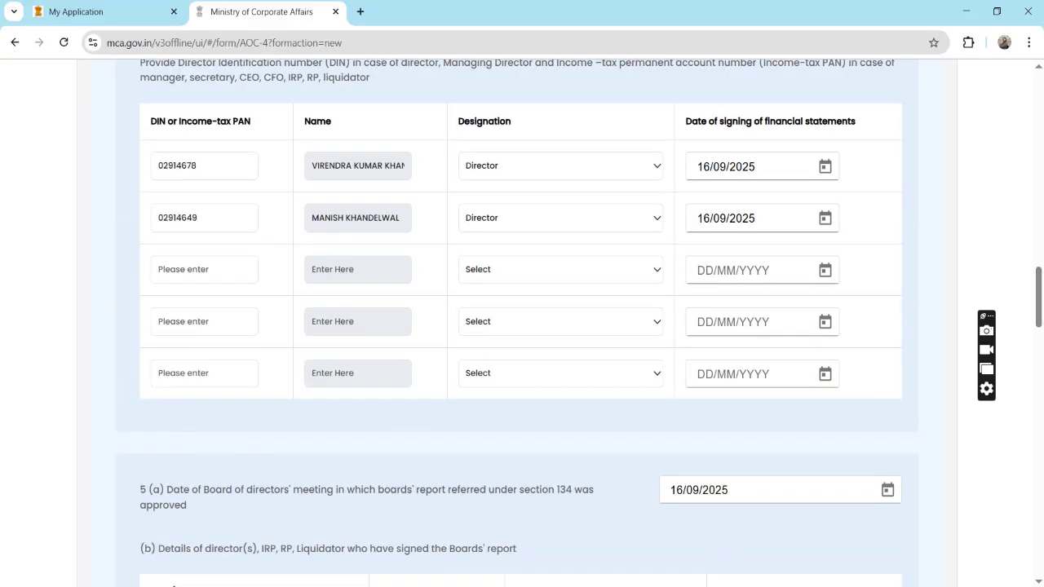
double_click(177, 218)
key("ctrl+c")
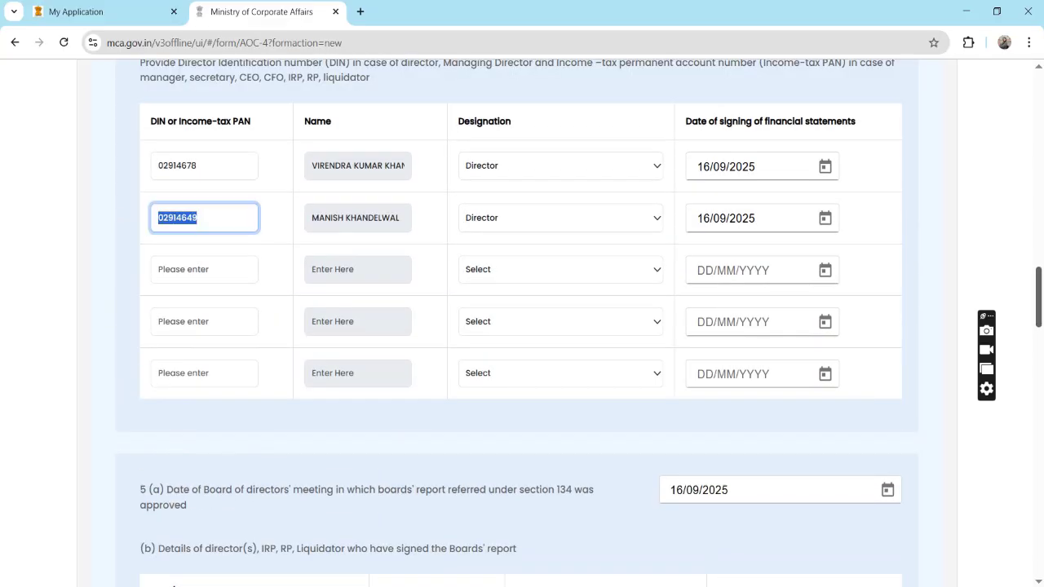
scroll(518, 318, "down", 4)
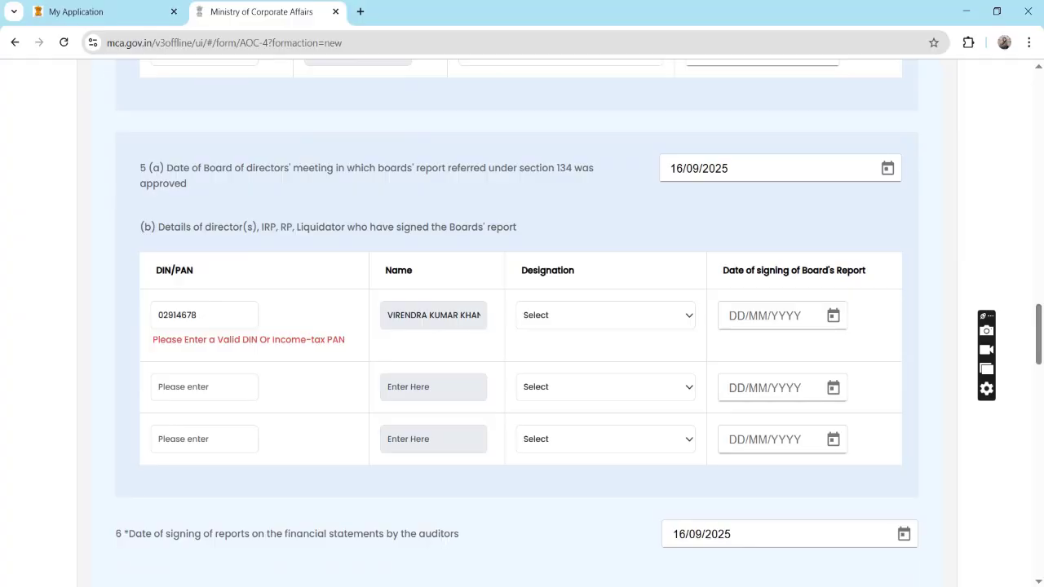
Paste the second director's DIN into 5(b) row two as Director, signing 16/09/2025.
left_click(203, 387)
key("ctrl+v")
left_click(606, 387)
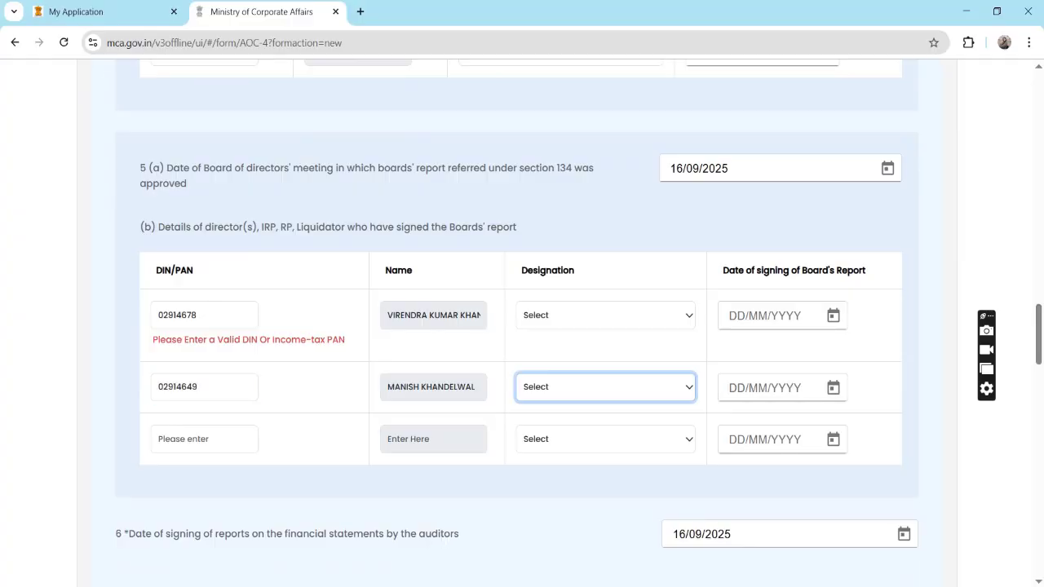
left_click(605, 387)
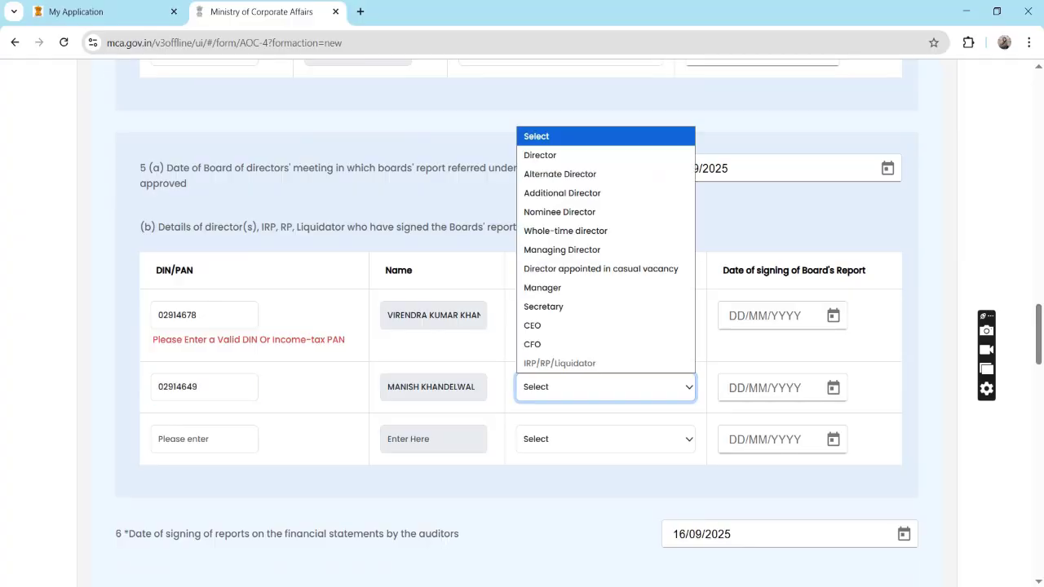
left_click(571, 154)
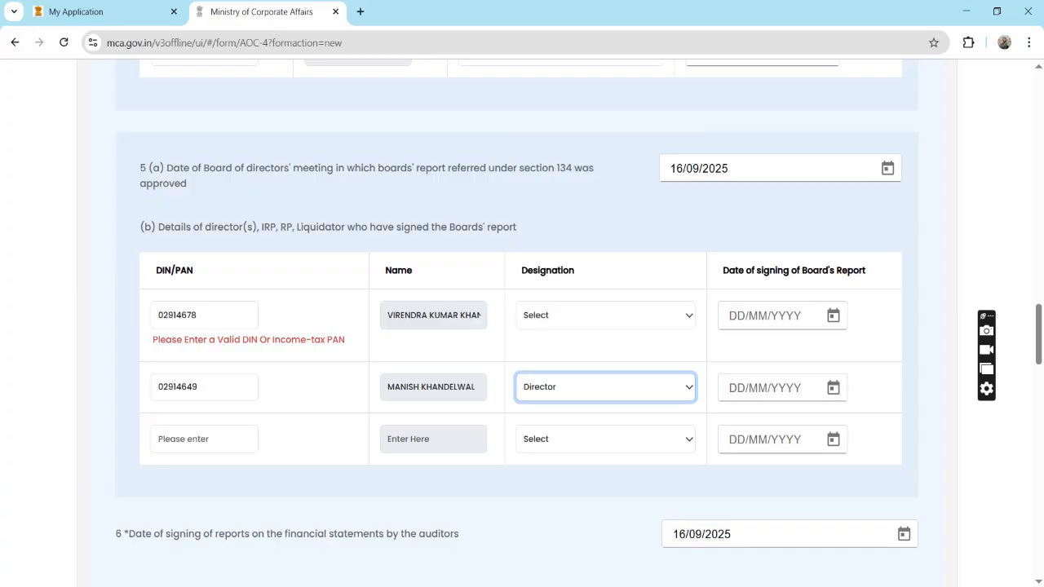
left_click(833, 388)
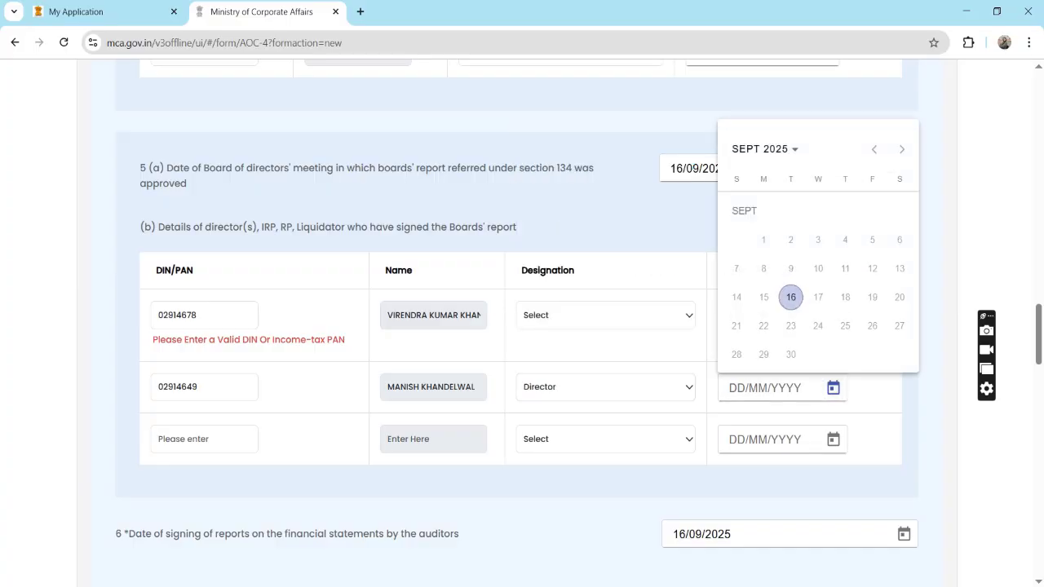
key("Return")
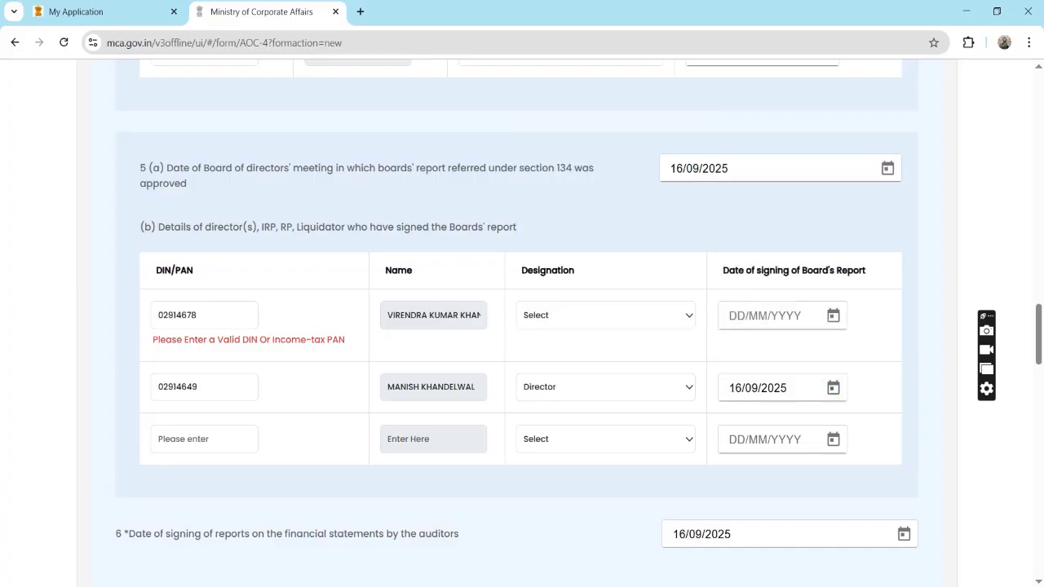
left_click(833, 316)
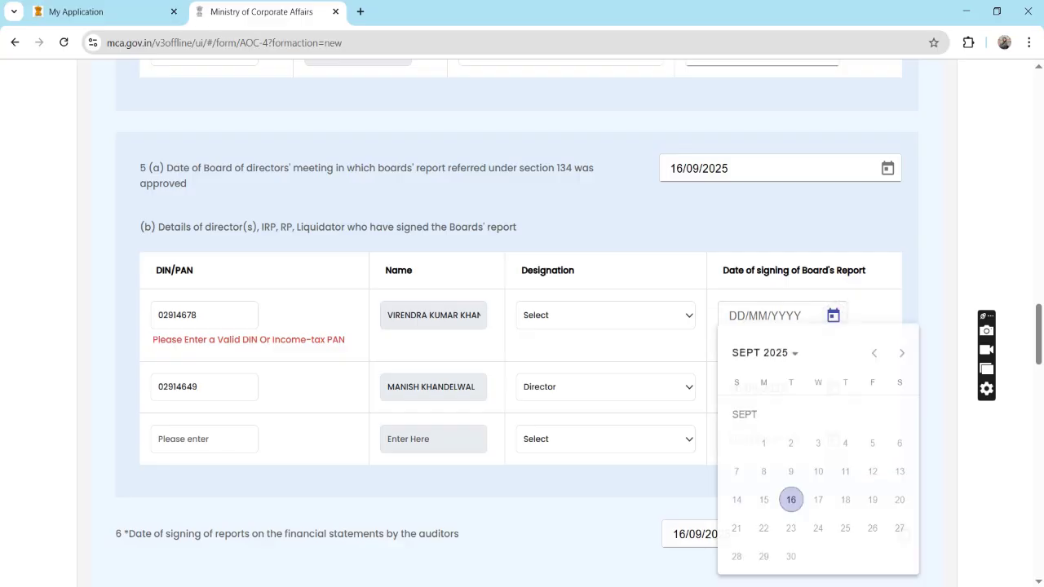
key("Escape")
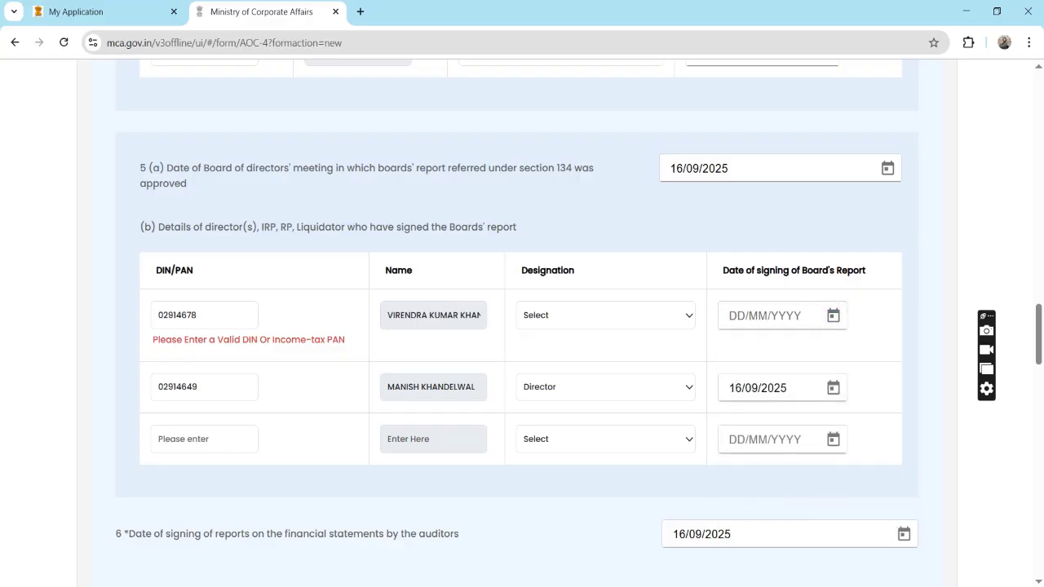
Re-paste the first signer's DIN with Director designation, then clear the DIN again.
double_click(177, 315)
key("ctrl+c")
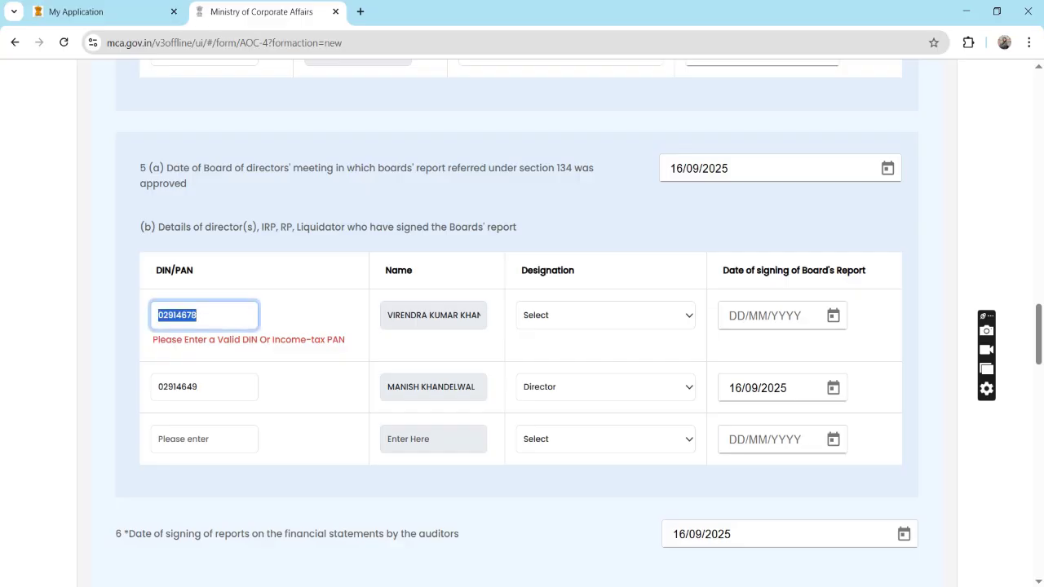
key("BackSpace")
key("ctrl+v")
key("Tab")
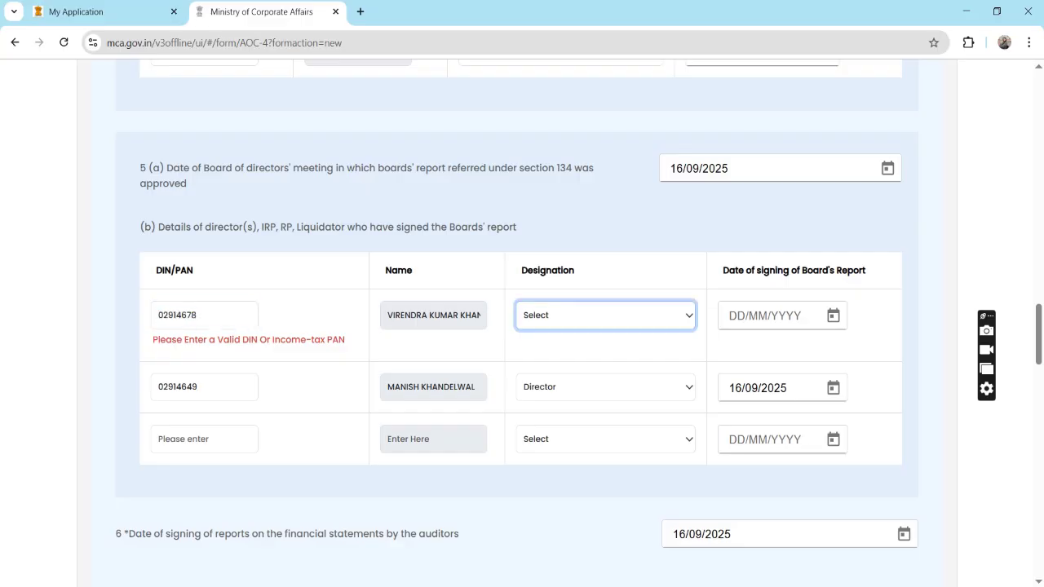
key("alt+Down")
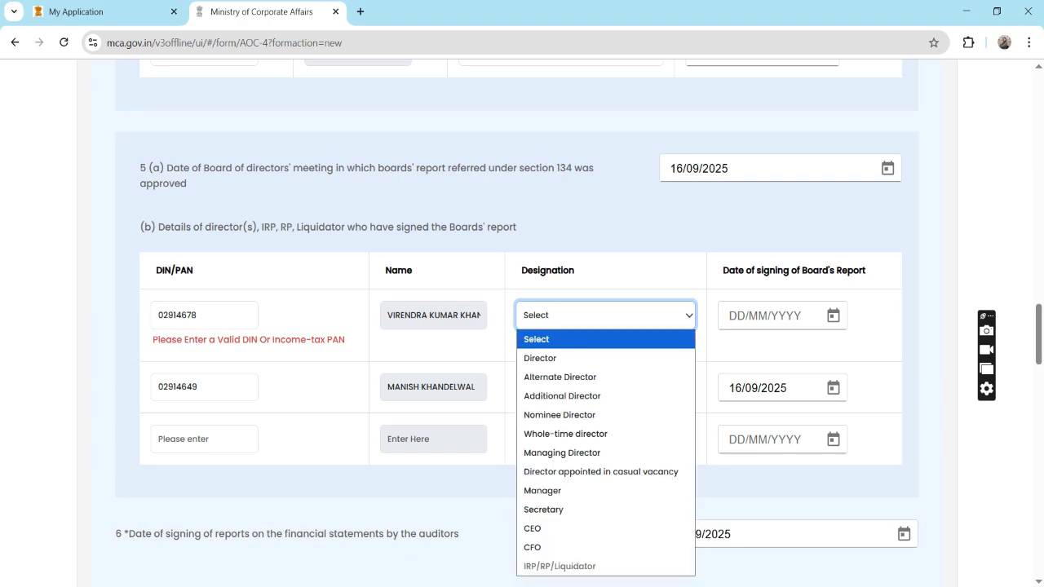
key("Down")
key("Return")
key("Tab")
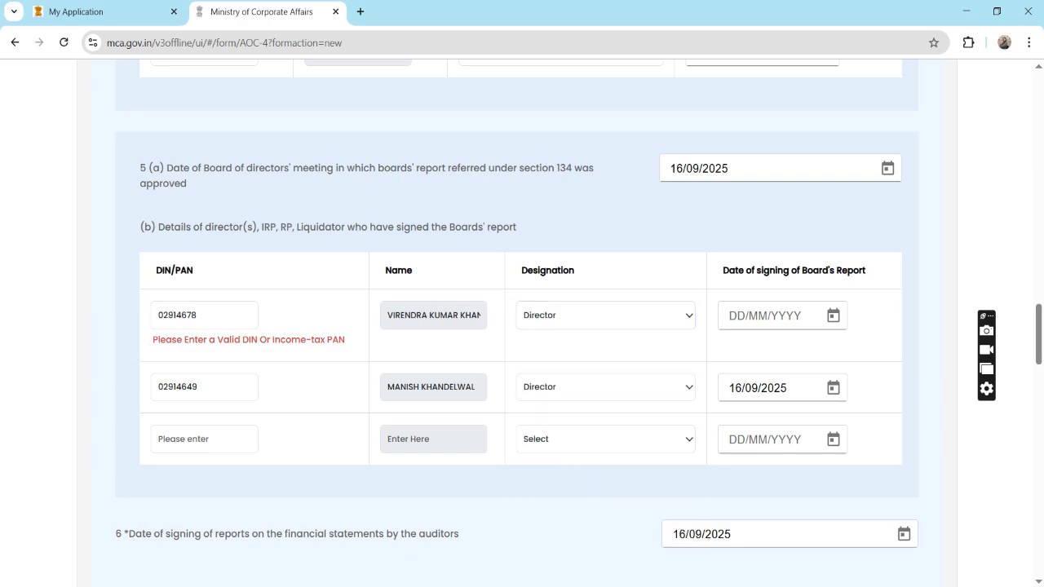
key("shift+Tab")
key("shift+Tab")
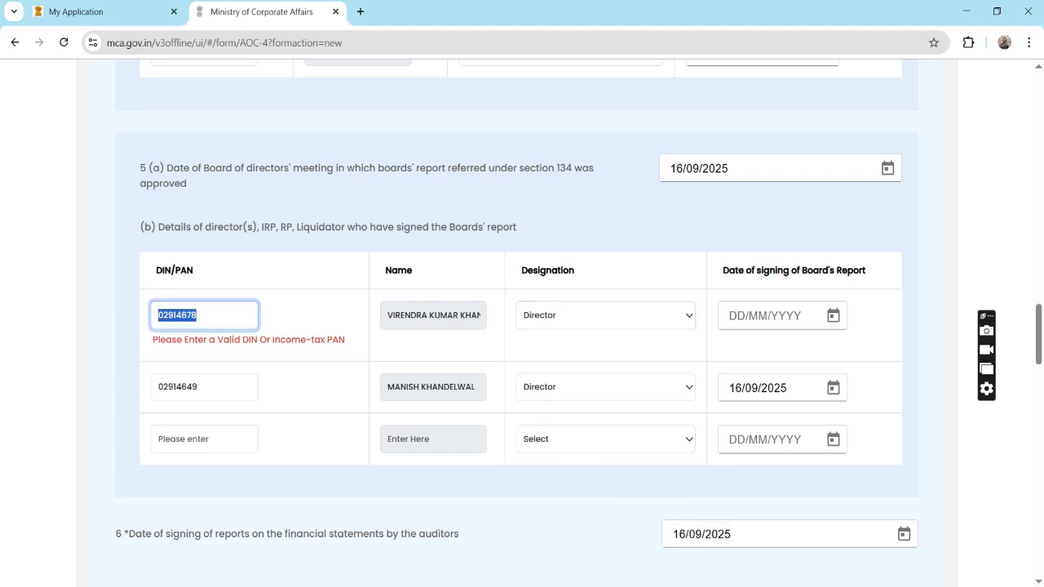
key("BackSpace")
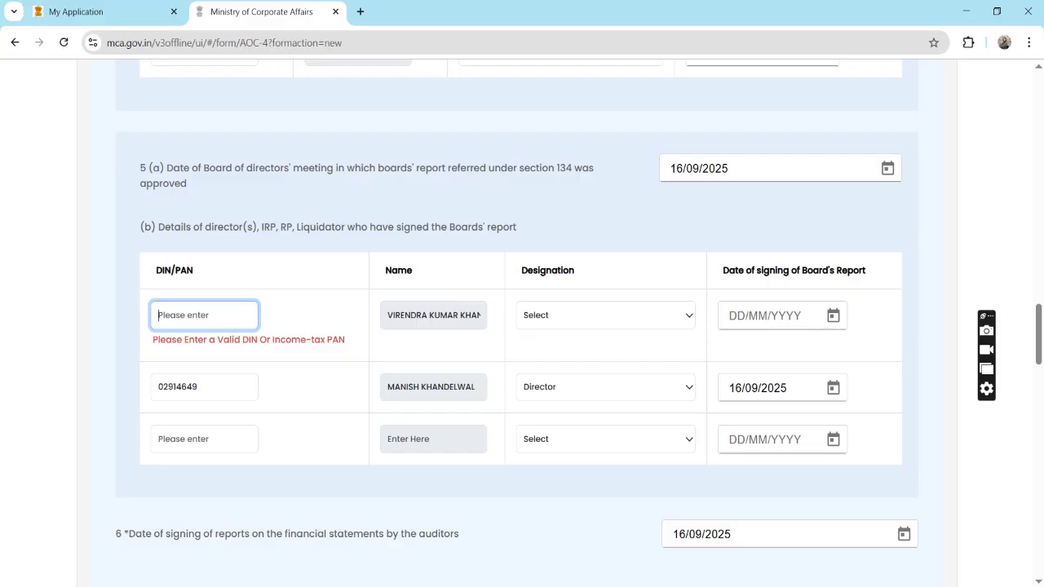
Retype the first signer's DIN, set designation Director and signing date 16/09/2025.
left_click(203, 315)
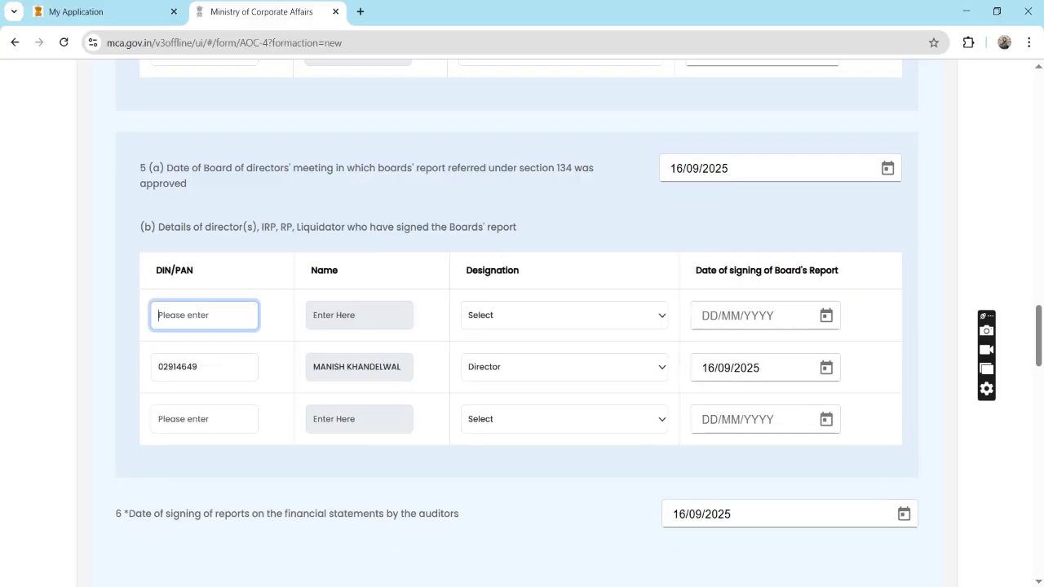
key("Tab")
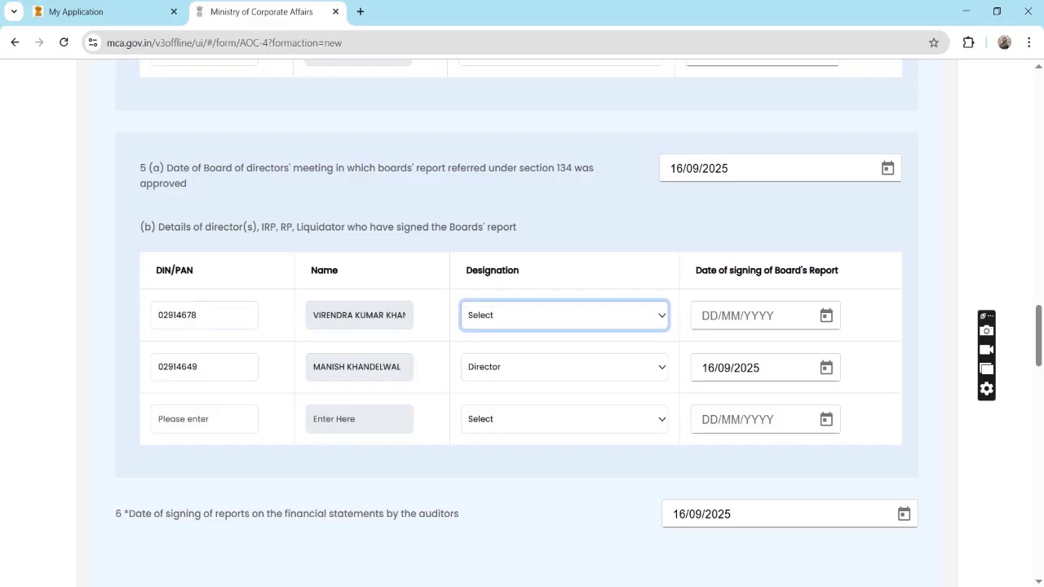
key("alt+Down")
key("Down")
key("Return")
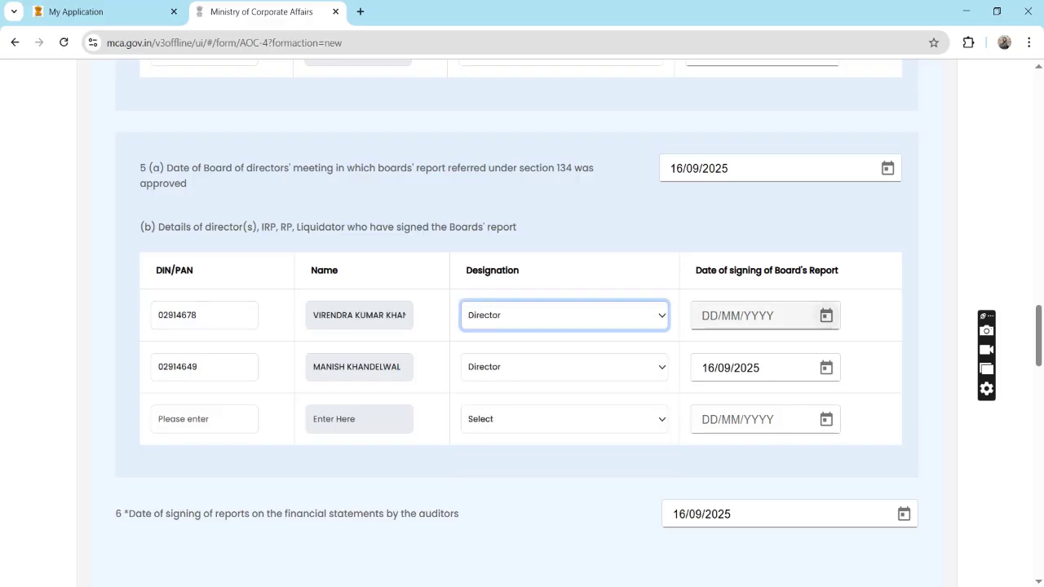
key("Tab")
key("Return")
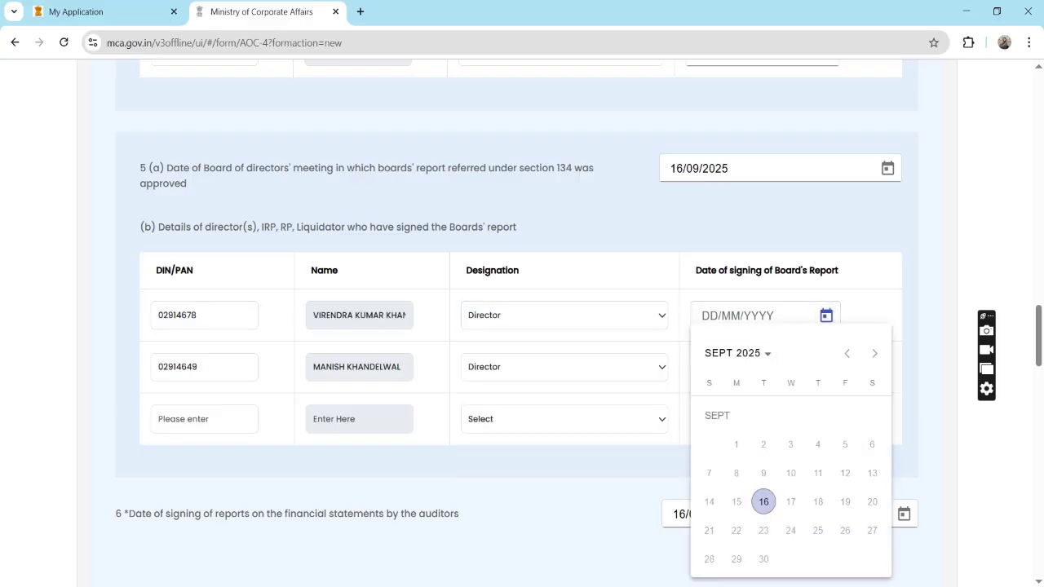
key("Return")
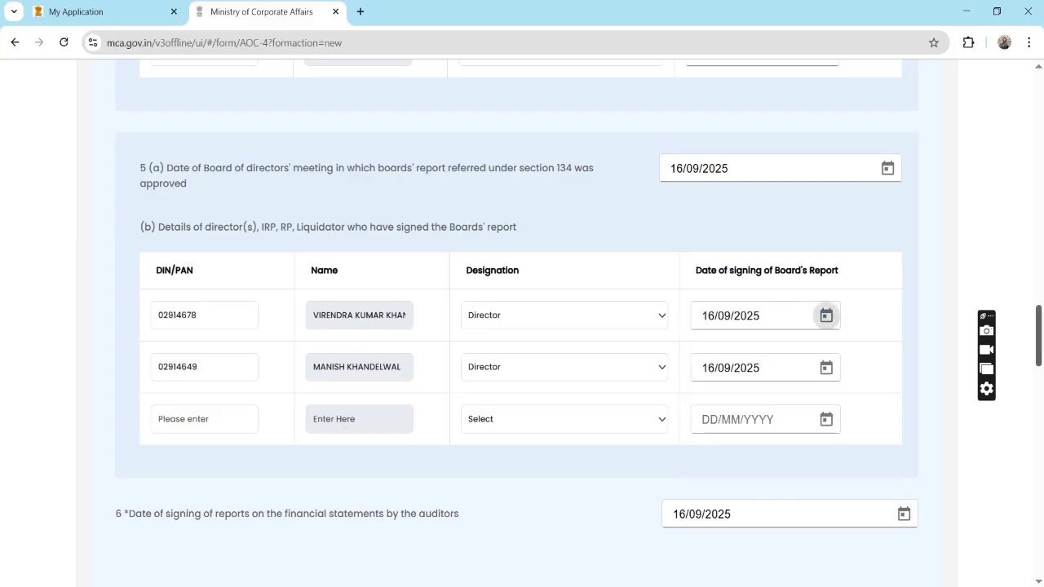
scroll(522, 327, "down", 2)
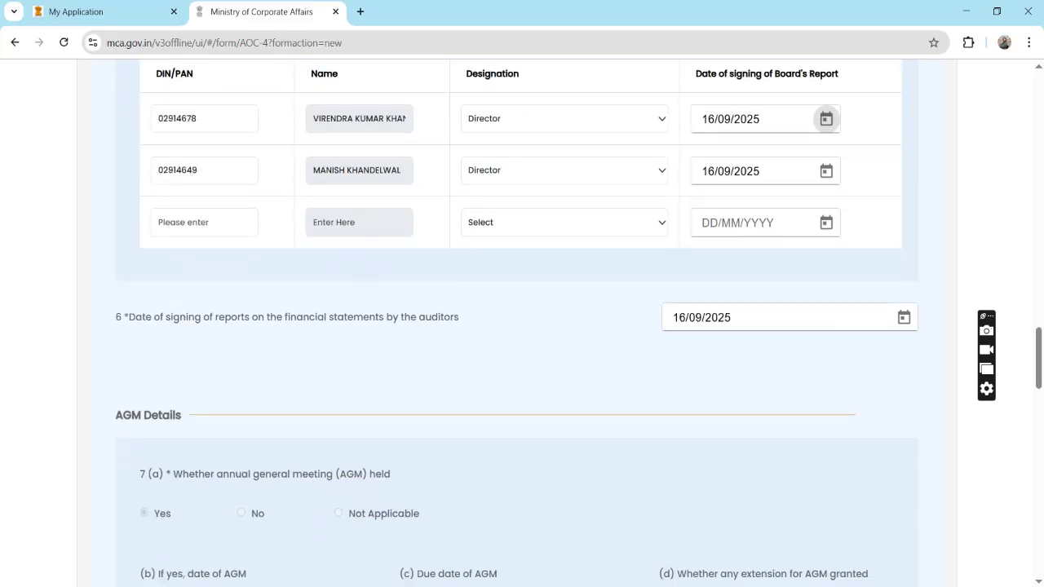
scroll(517, 327, "down", 6)
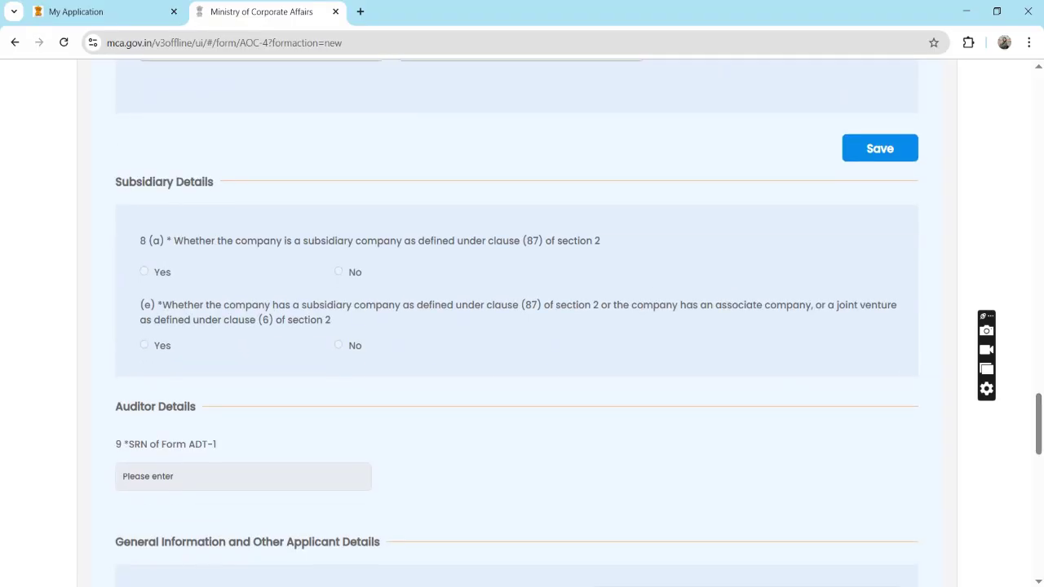
Save the entered AOC-4 details and dismiss the 'Data Added Successfully' confirmation.
left_click(881, 148)
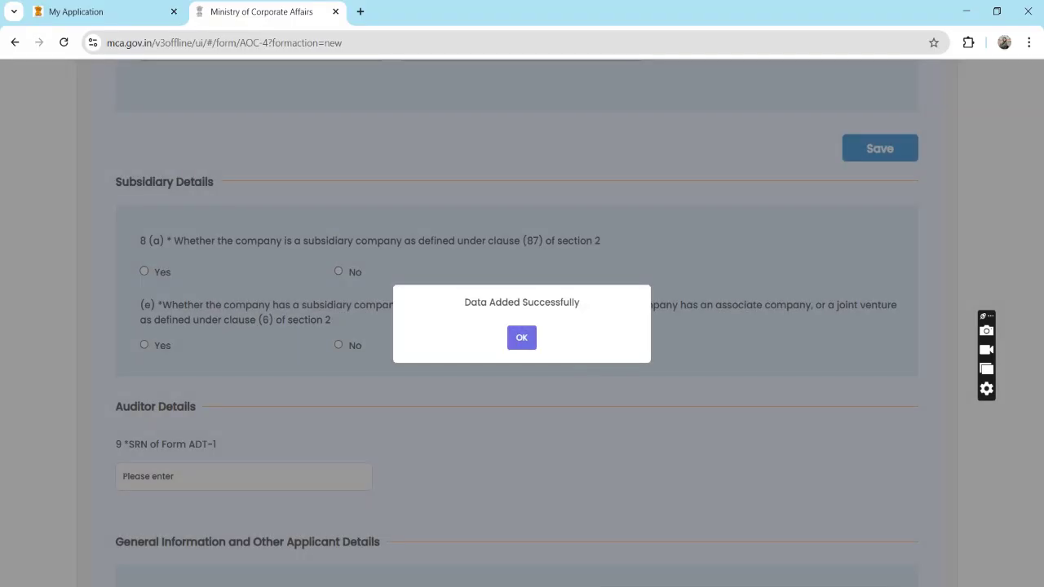
key("Return")
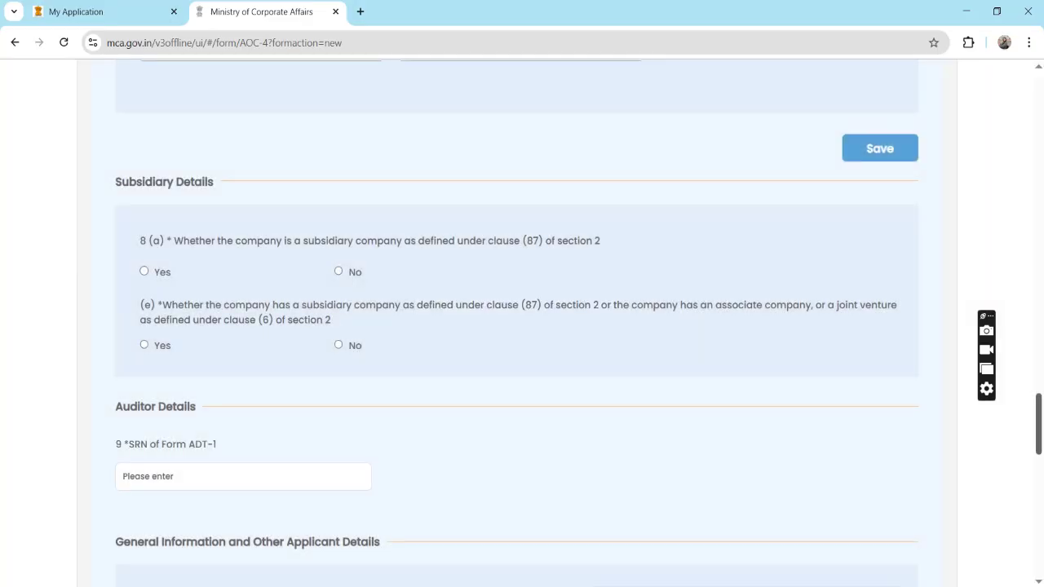
scroll(517, 326, "down", 3)
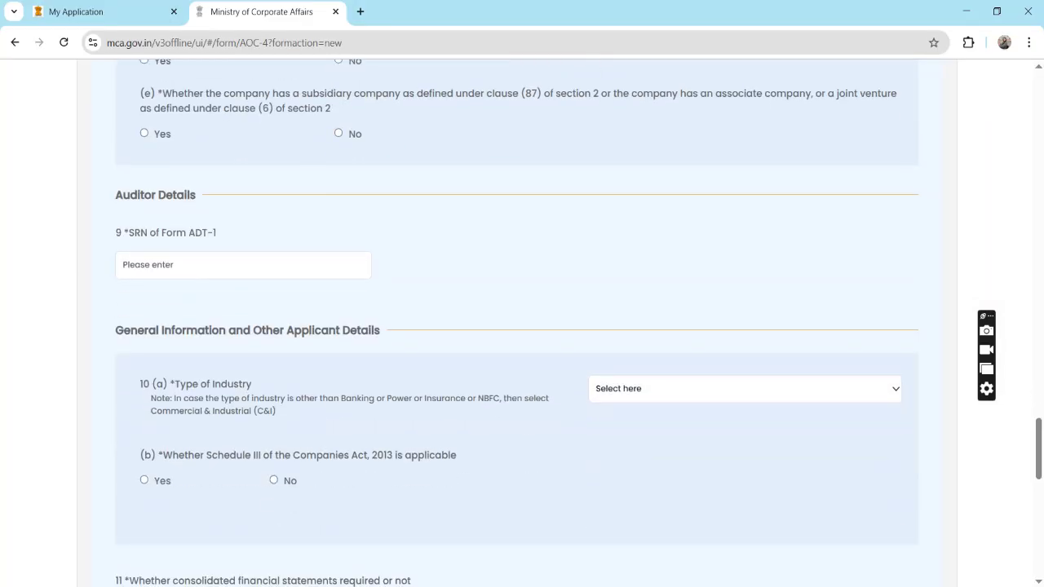
scroll(517, 326, "up", 1)
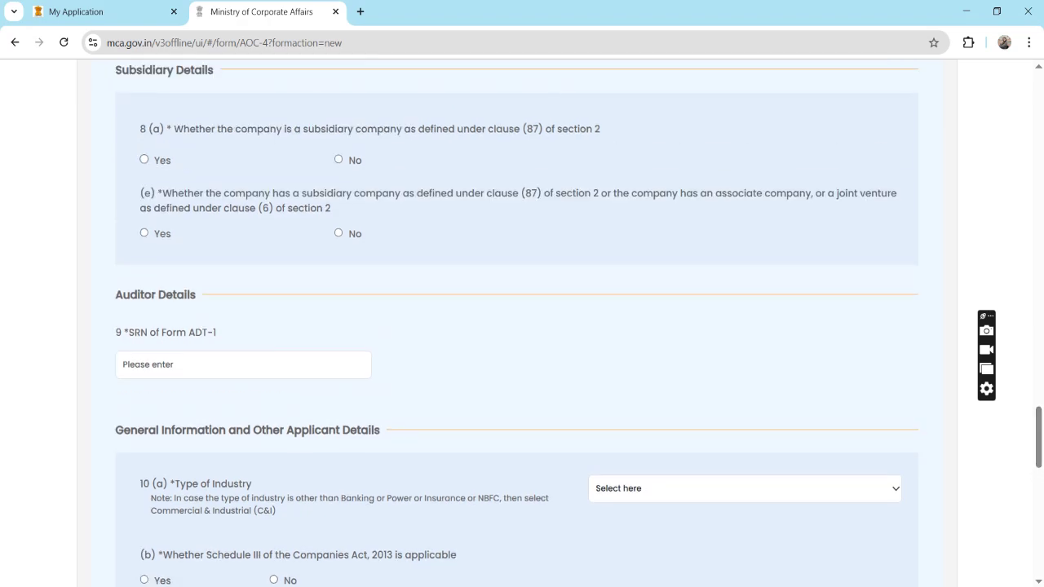
Answer No to both subsidiary questions and try a dummy ADT-1 SRN.
left_click(339, 159)
left_click(339, 233)
left_click(163, 365)
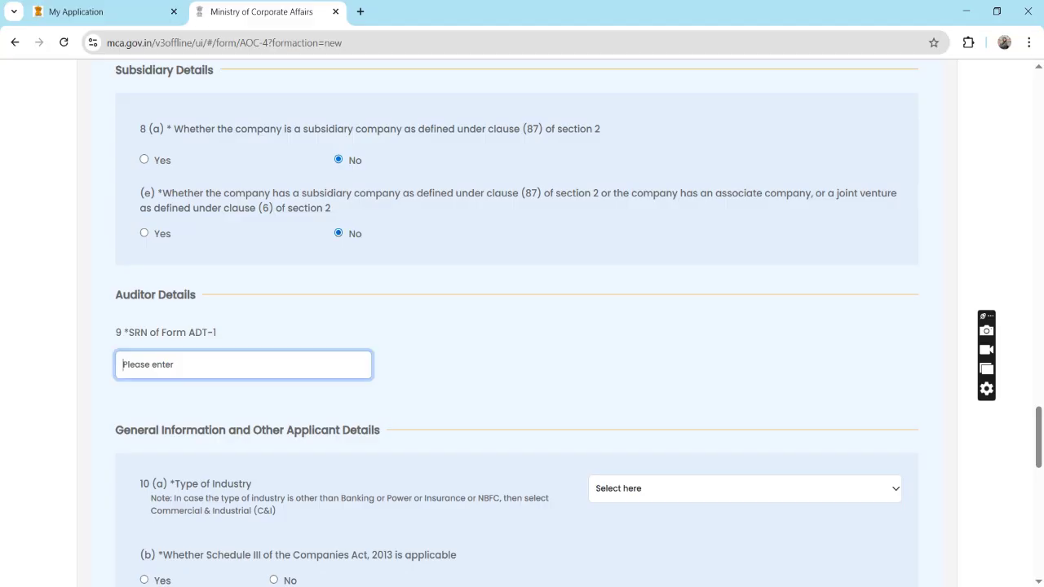
type("ZPP")
key("BackSpace")
key("BackSpace")
type("999999")
key("Tab")
Retry dummy SRNs Z999999999 and Z99999999, then set Type of Industry to Banking Company.
left_click(243, 365)
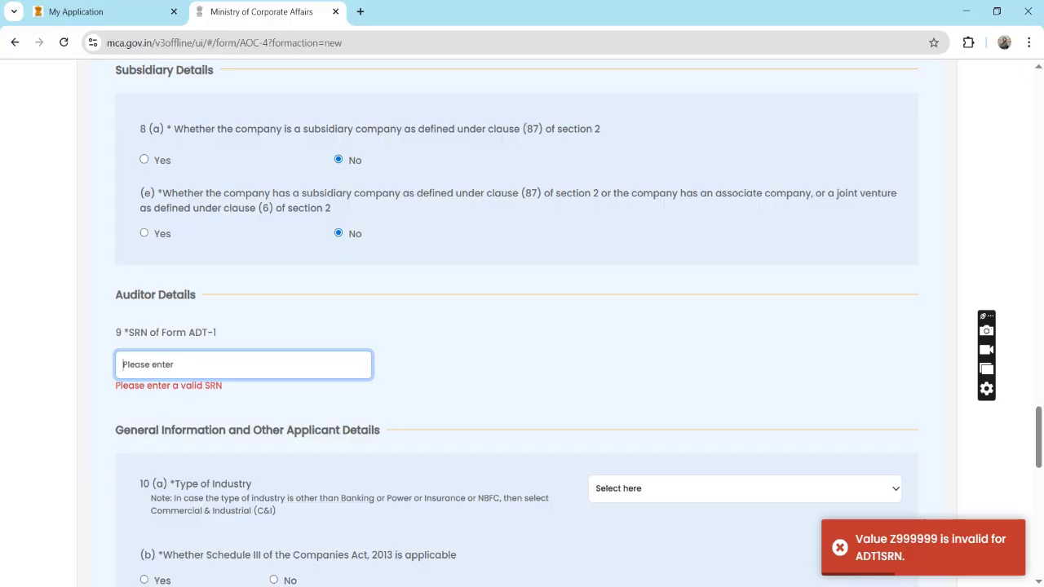
type("Z999")
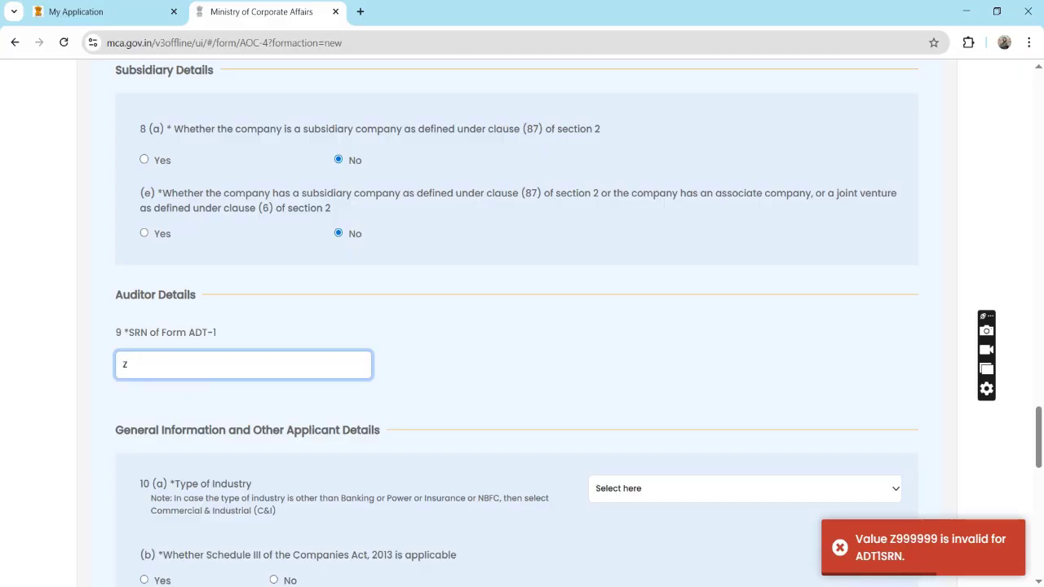
type("999999")
key("Tab")
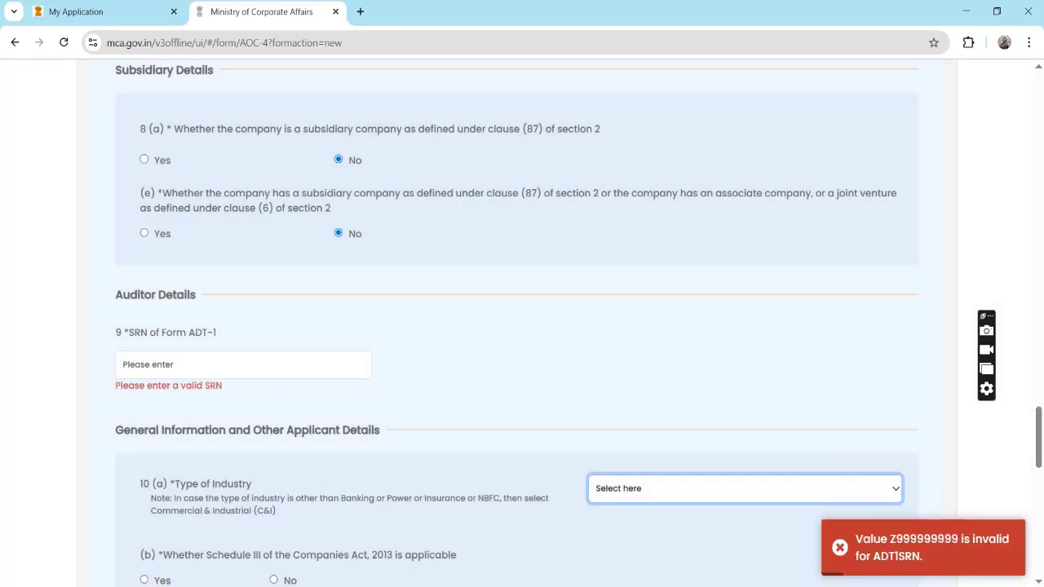
left_click(243, 364)
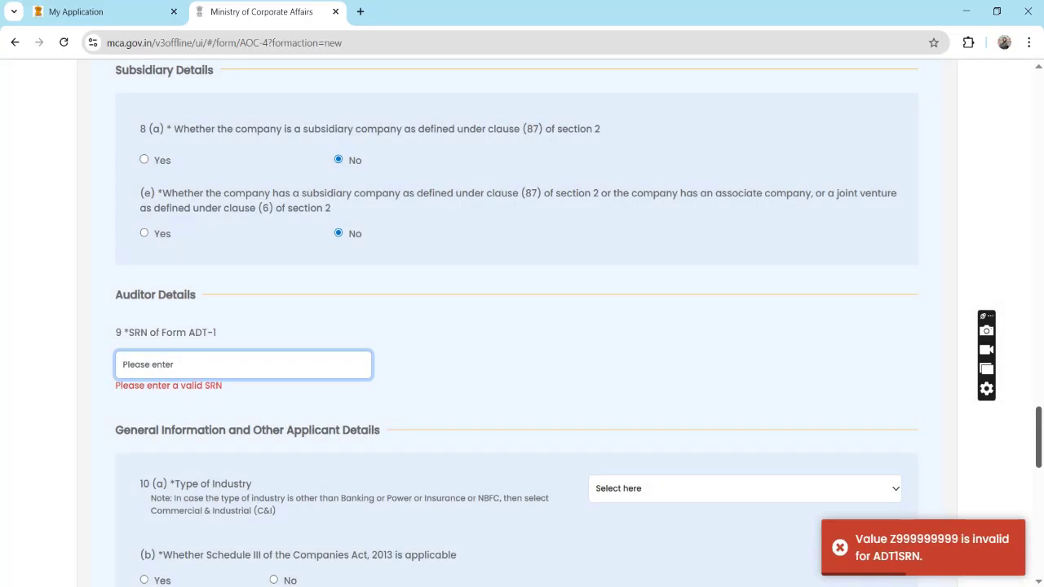
scroll(522, 326, "down", 3)
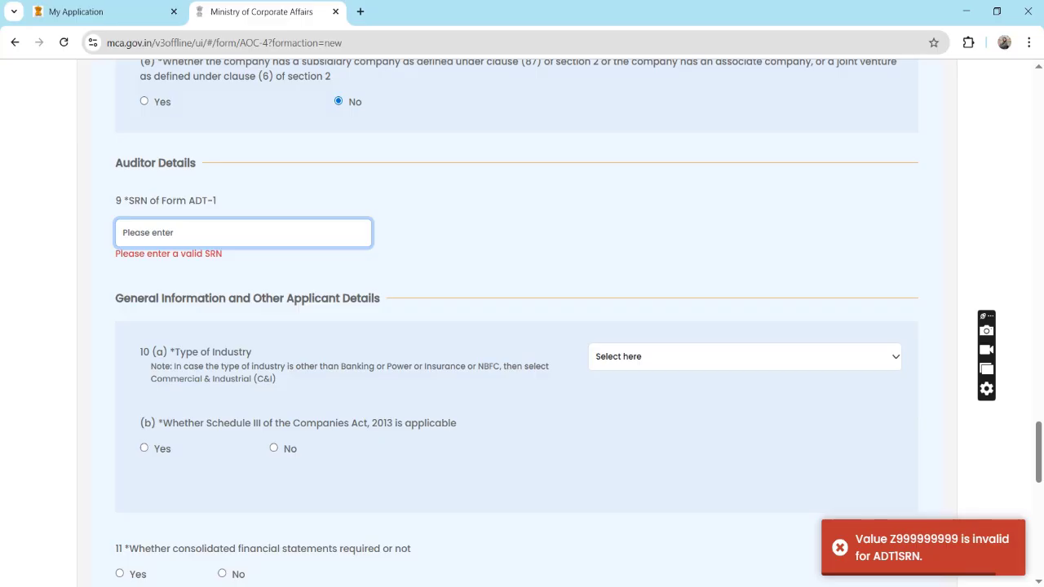
type("Z99")
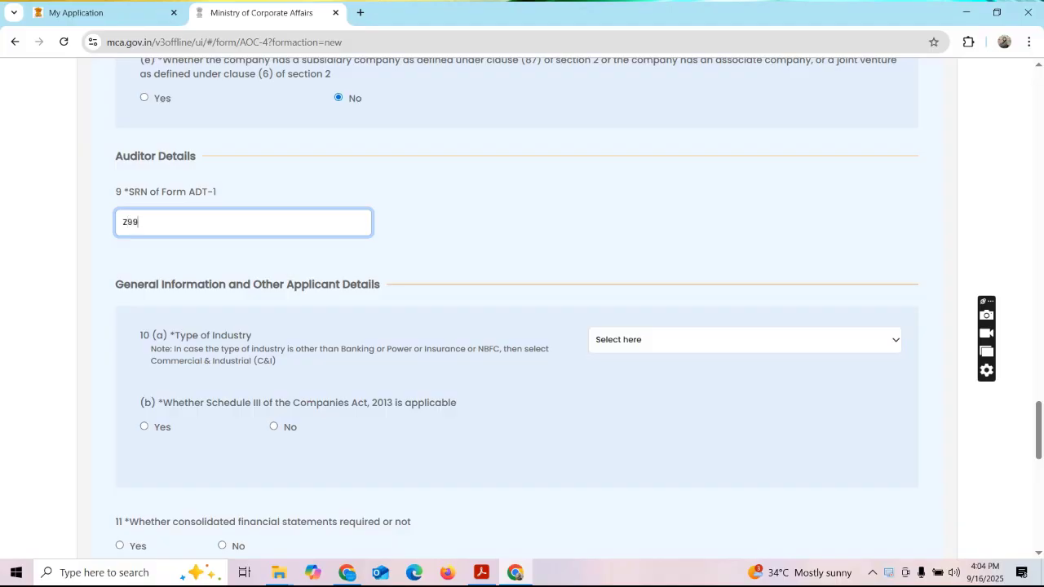
type("999999")
key("Tab")
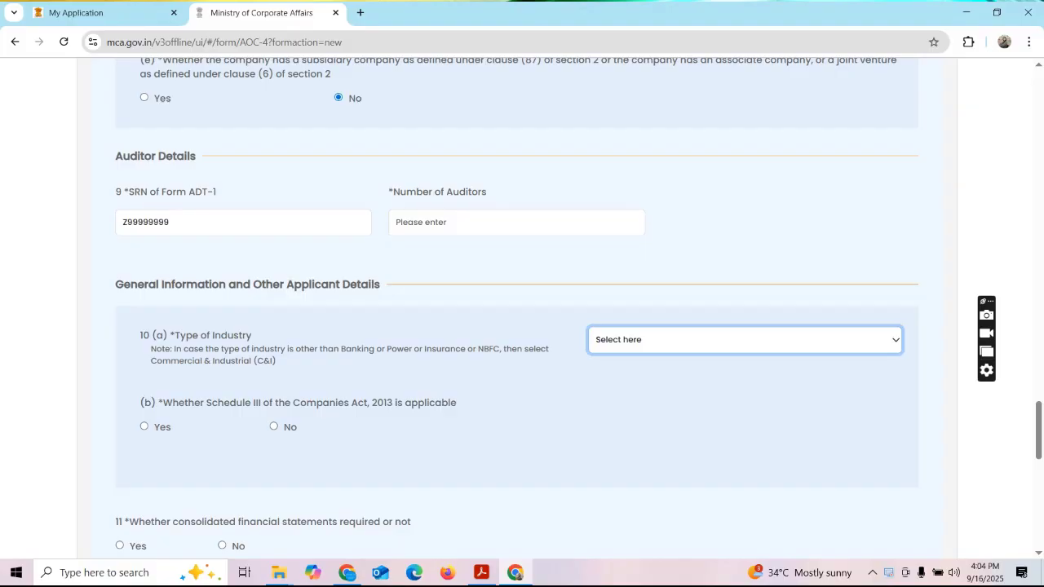
key("c")
key("b")
Replace the dummy SRN with the pasted valid ADT-1 SRN so auditor details load.
scroll(517, 308, "down", 5)
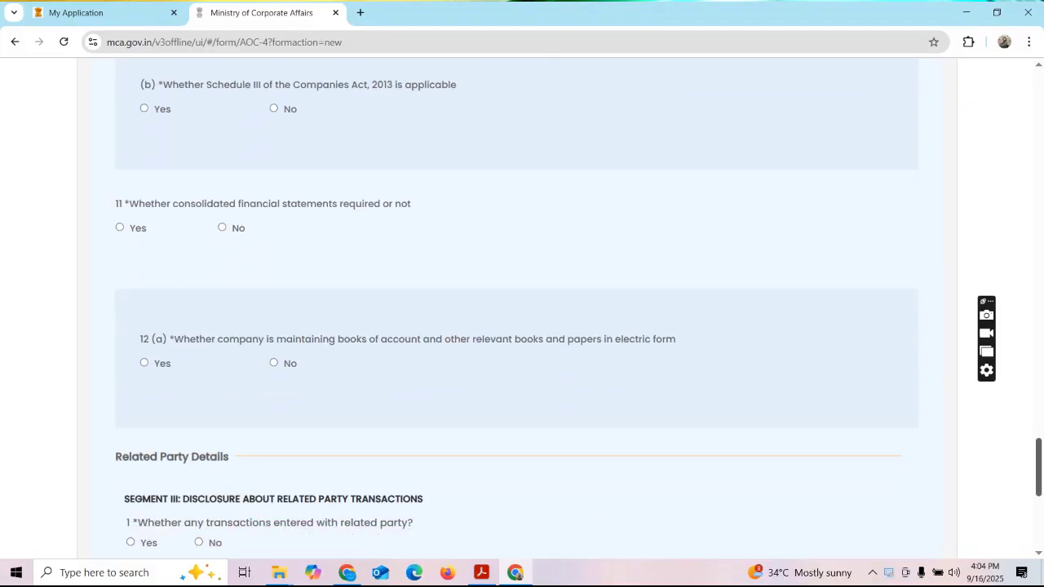
scroll(517, 308, "up", 5)
scroll(517, 308, "up", 1)
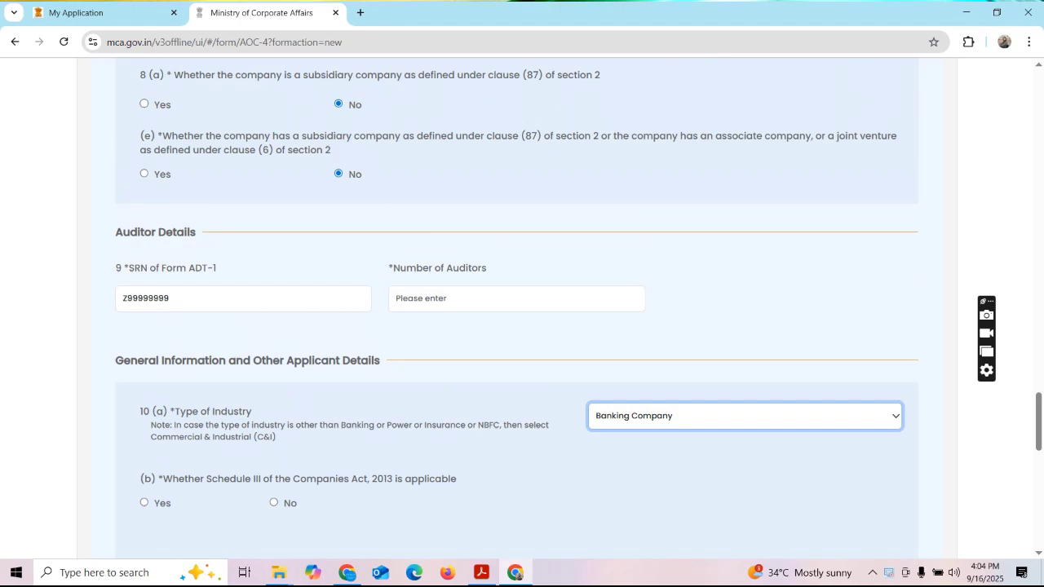
double_click(146, 298)
key("BackSpace")
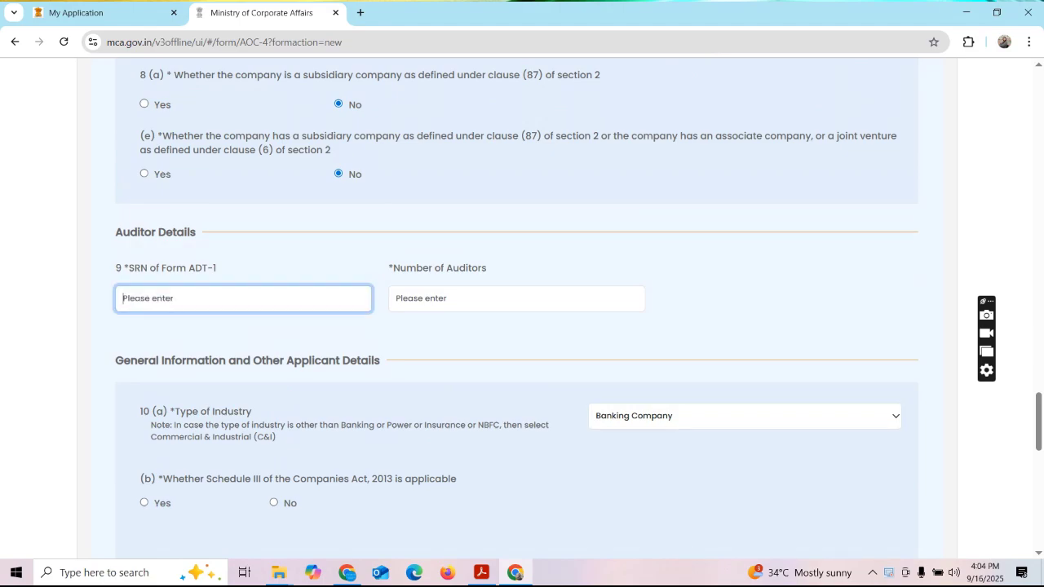
key("Tab")
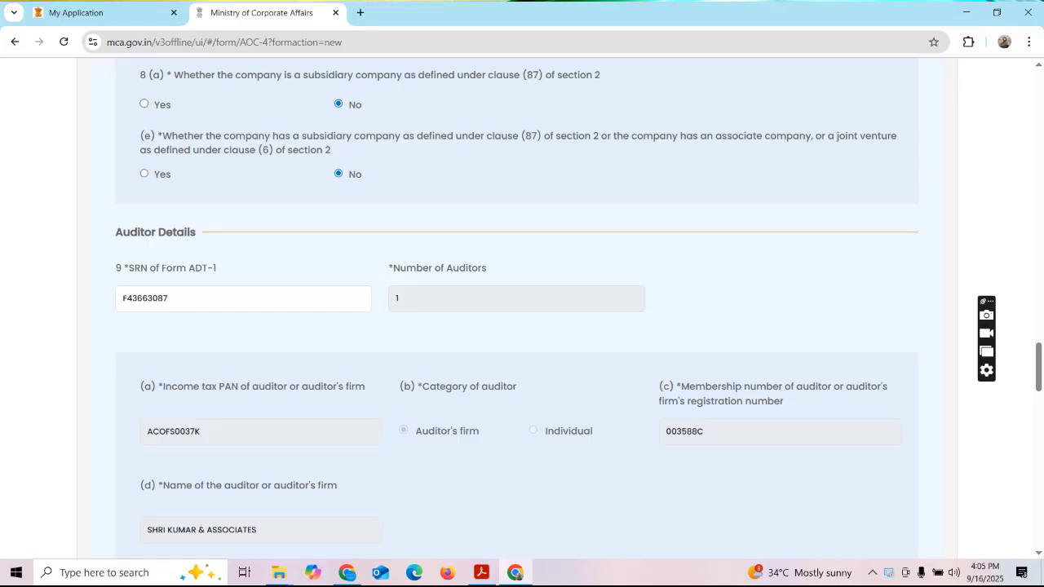
In section (f), enter the signing member's name and membership number for the auditor firm.
scroll(516, 327, "down", 2)
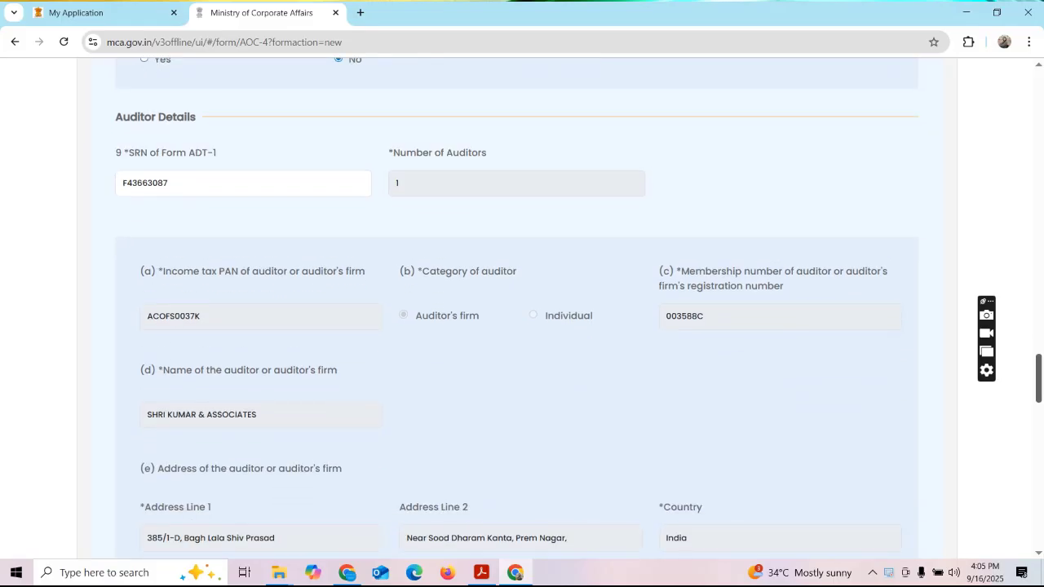
scroll(517, 300, "down", 2)
scroll(516, 308, "down", 7)
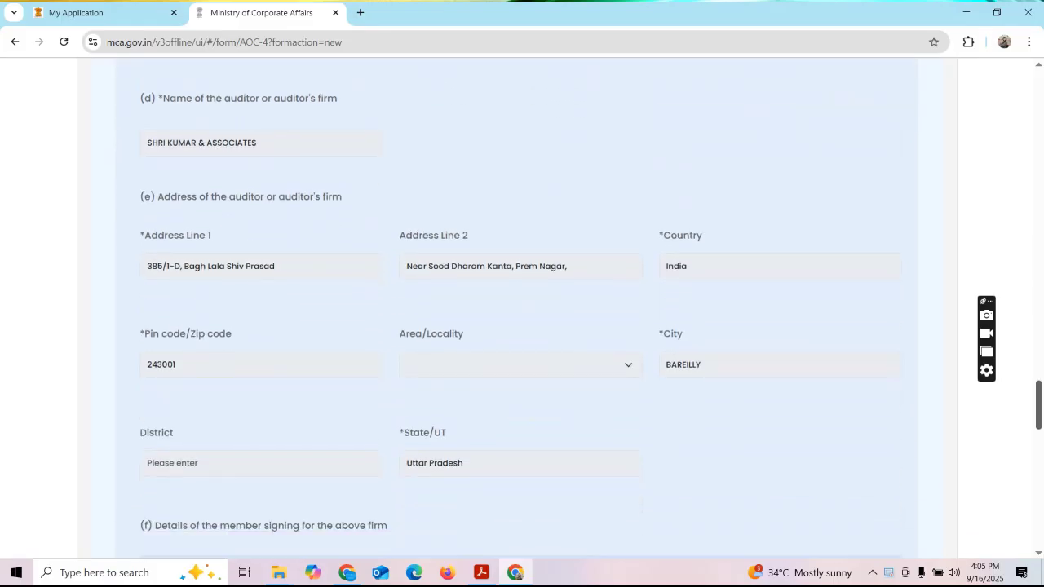
scroll(517, 318, "down", 2)
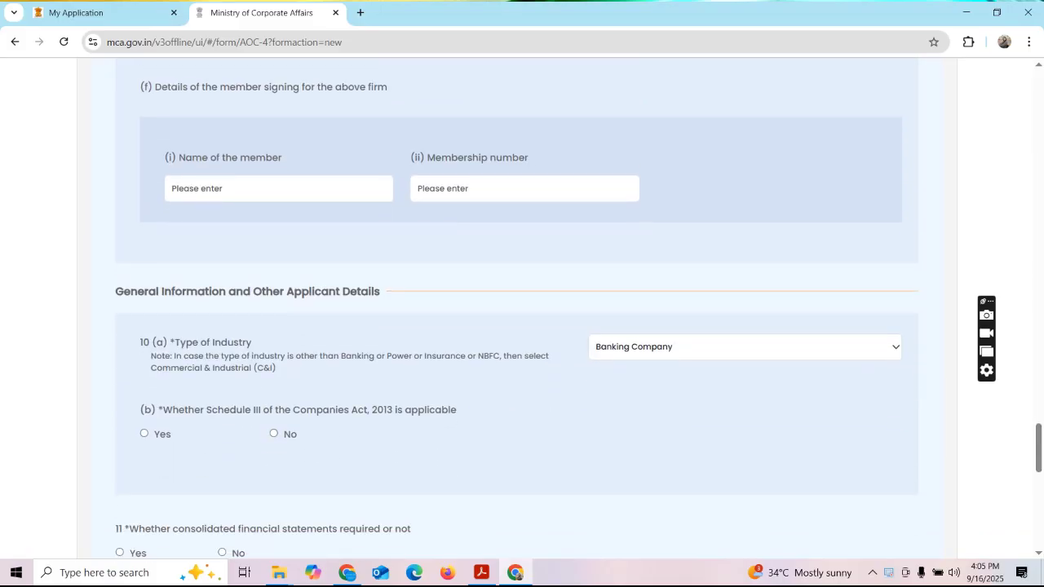
left_click(278, 189)
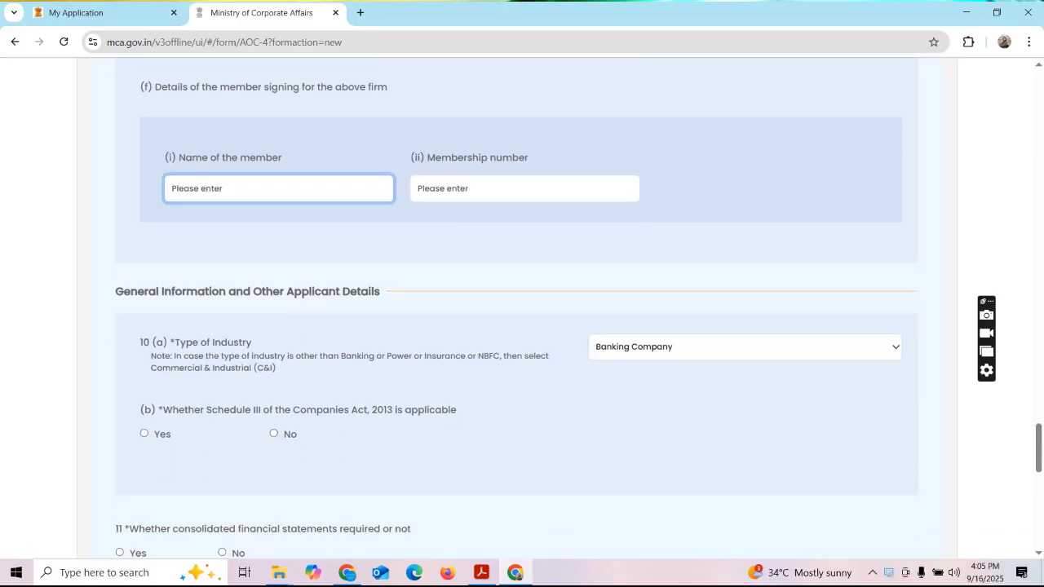
type("S")
key("BackSpace")
left_click(525, 189)
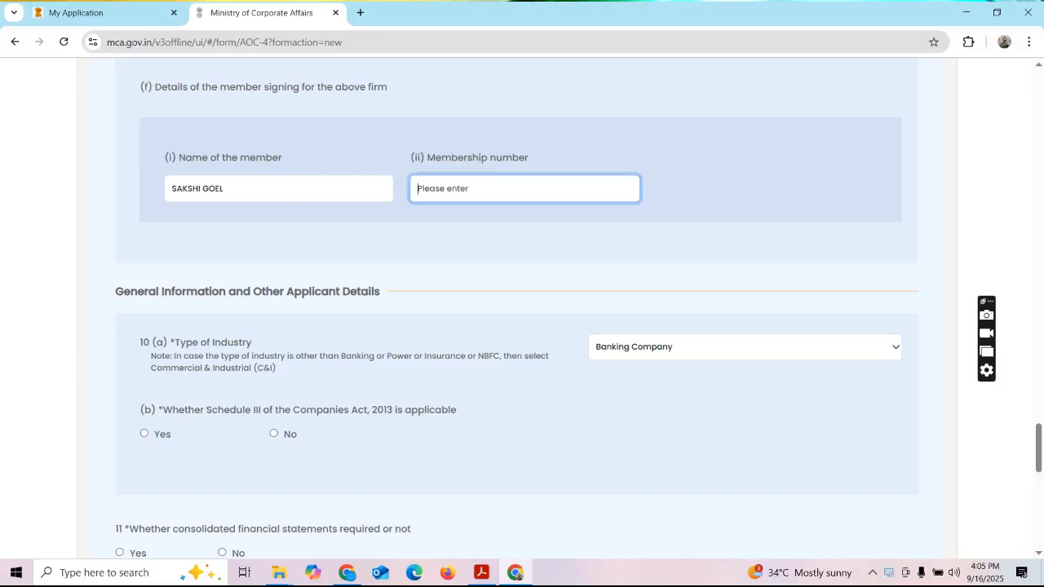
type("12346")
key("Tab")
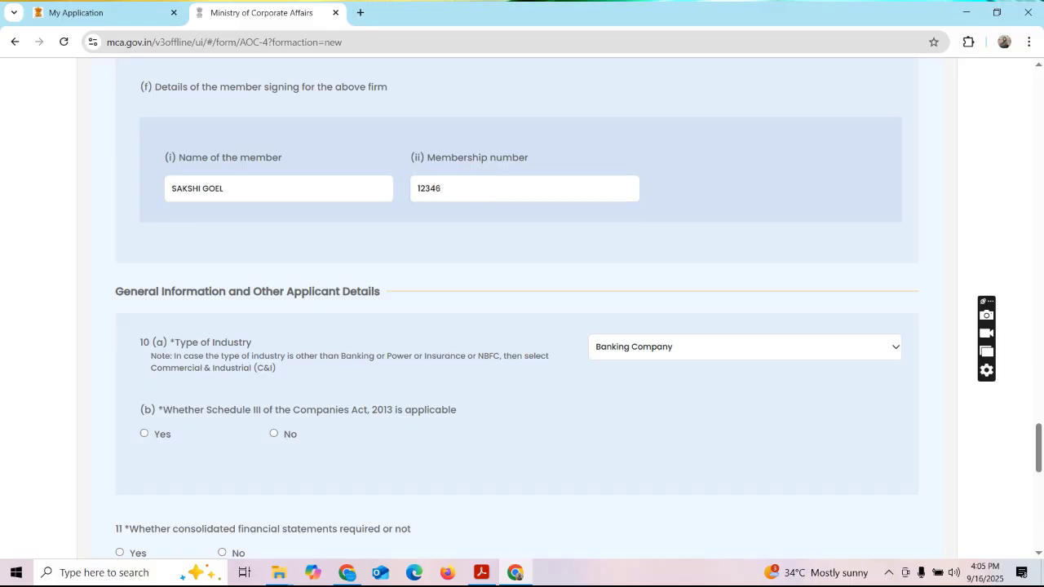
scroll(516, 309, "down", 1)
Set Type of Industry to Commercial & Industrial; answer No on consolidated statements and electronic books.
scroll(516, 309, "down", 1)
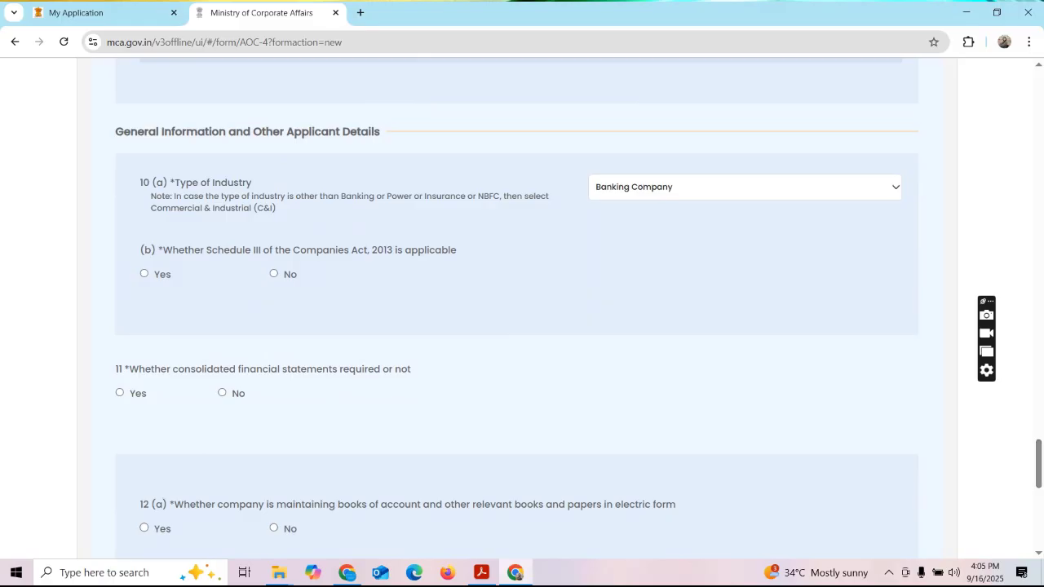
key("space")
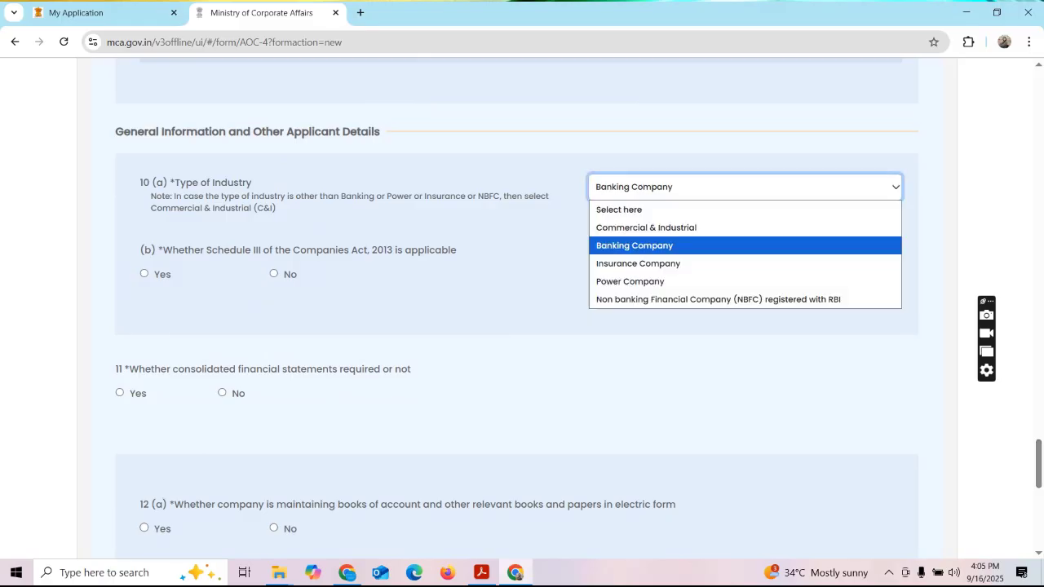
key("Up")
key("Return")
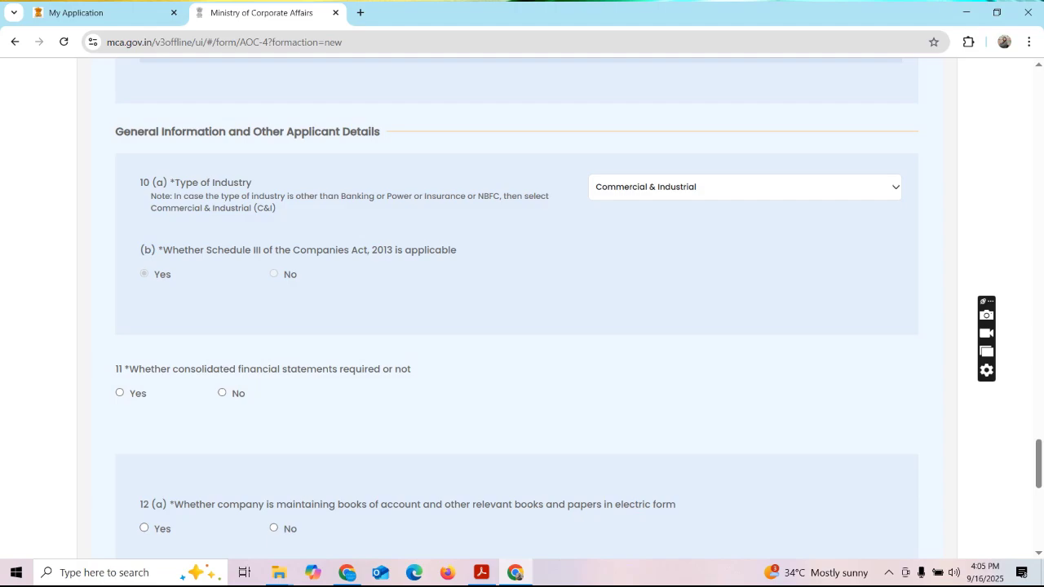
left_click(222, 392)
scroll(517, 310, "down", 3)
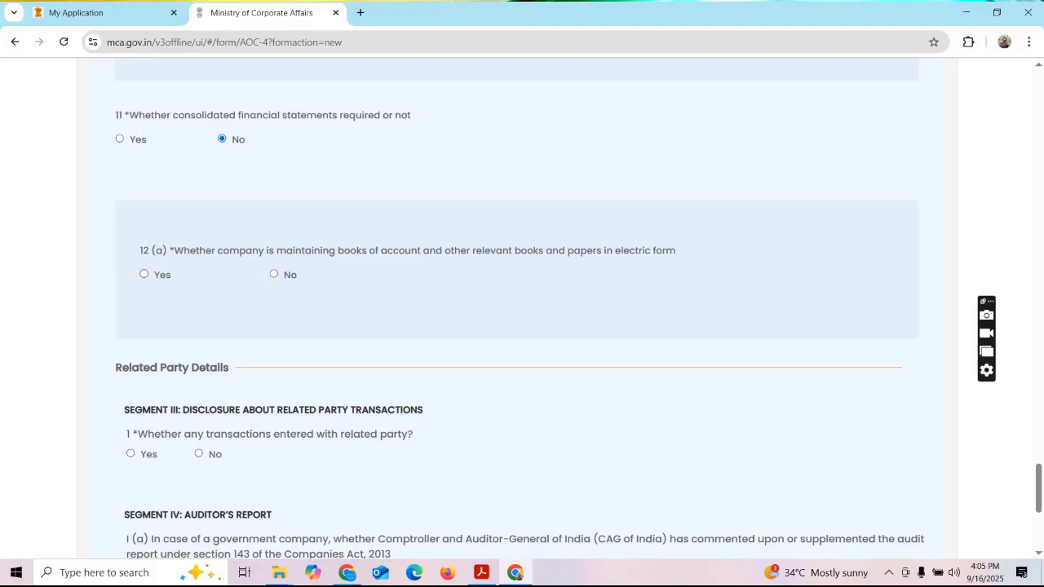
left_click(273, 274)
Answer No for related parties and Secretarial Audit, Not Applicable for CAG and CSR, and submit.
scroll(517, 310, "down", 3)
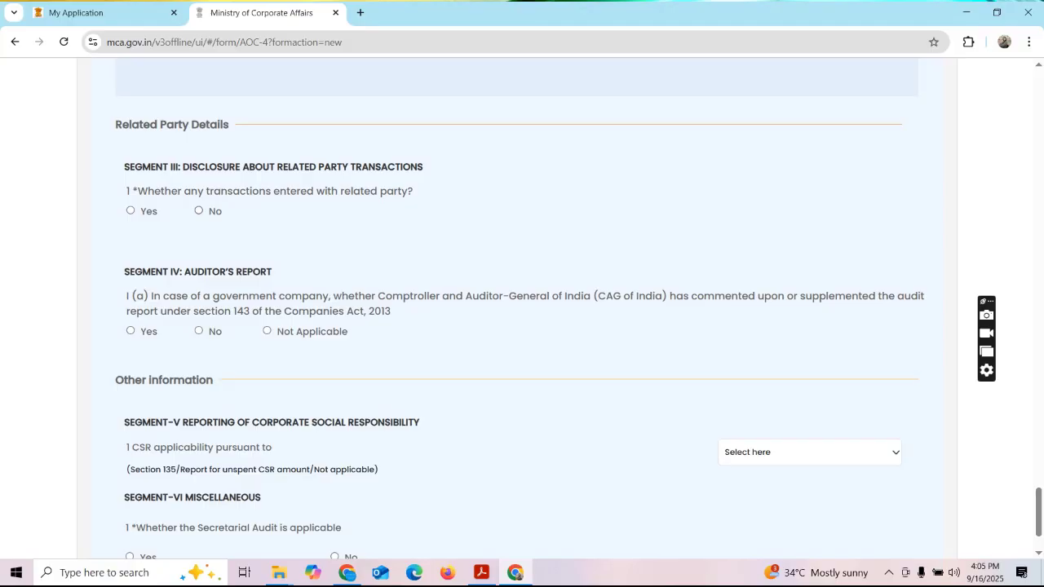
left_click(200, 211)
left_click(267, 331)
scroll(522, 315, "down", 2)
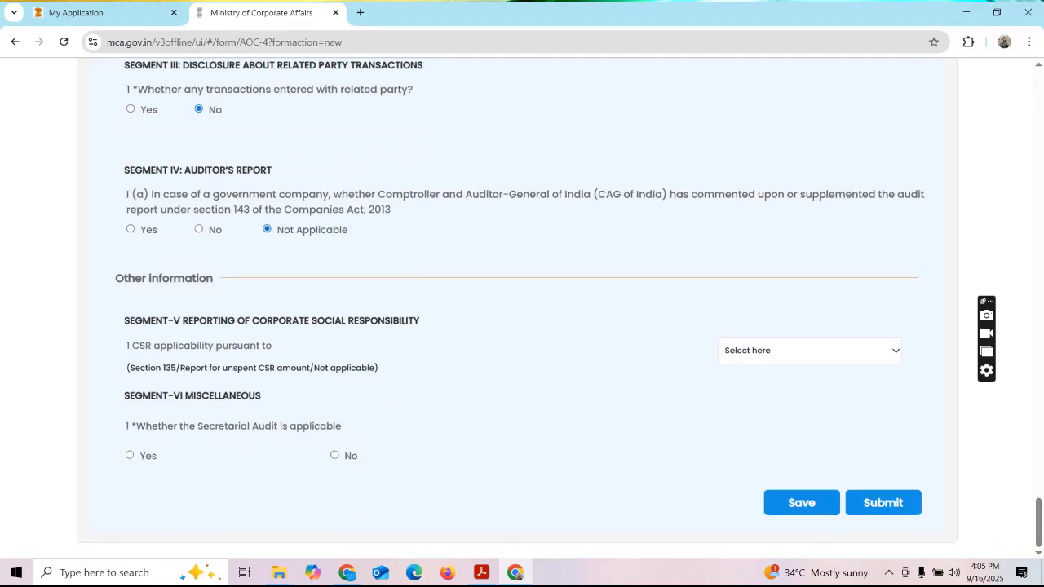
key("alt+Down")
key("Down")
key("Down")
key("Down")
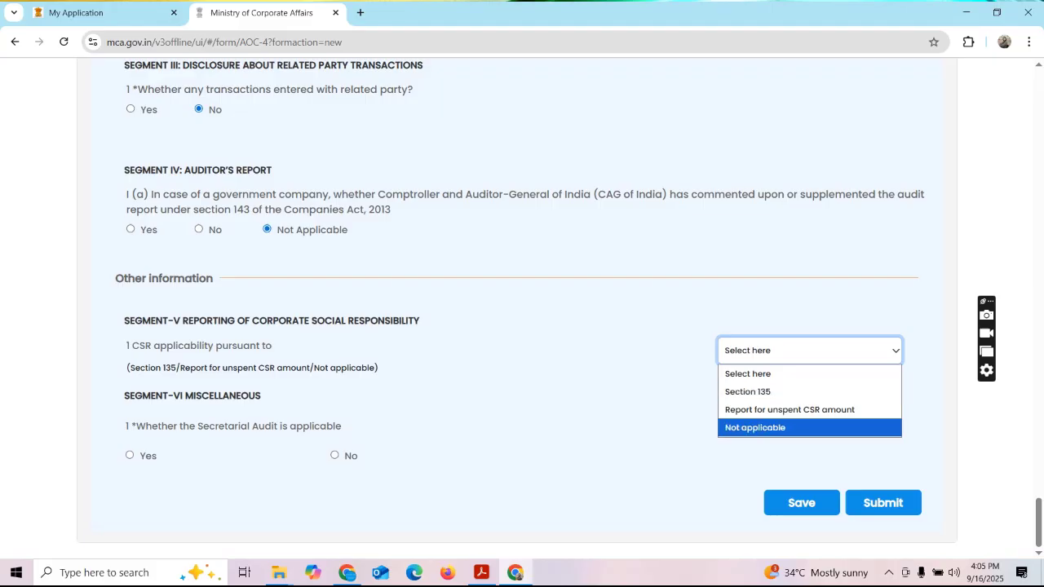
key("Return")
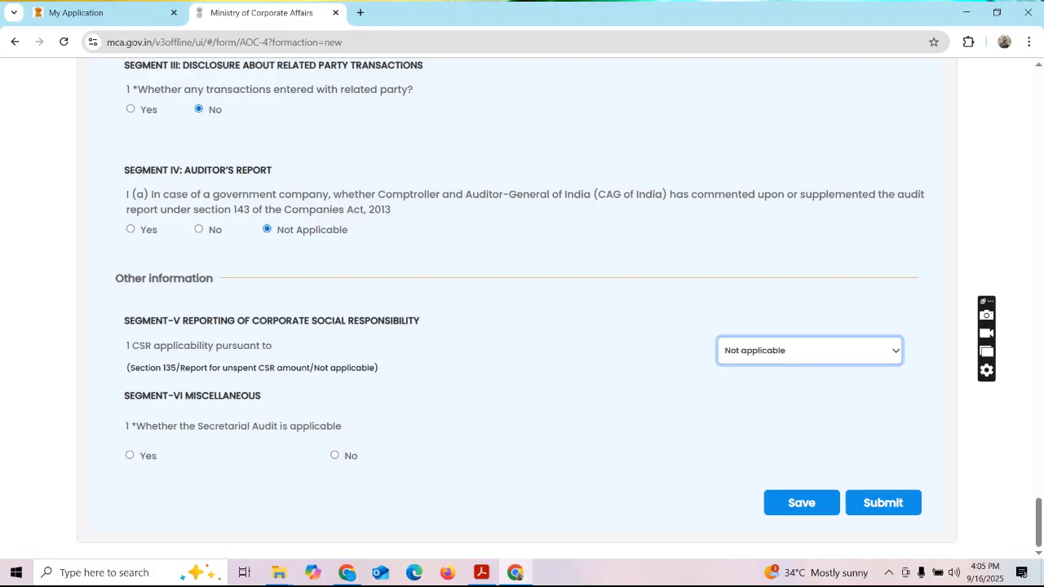
key("Tab")
key("Right")
key("Tab")
key("Tab")
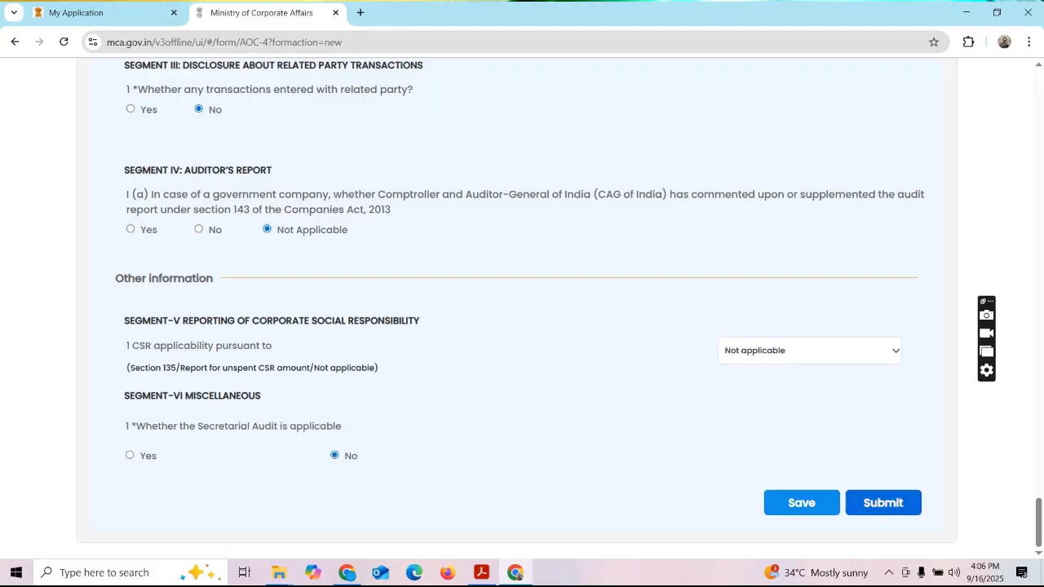
key("Return")
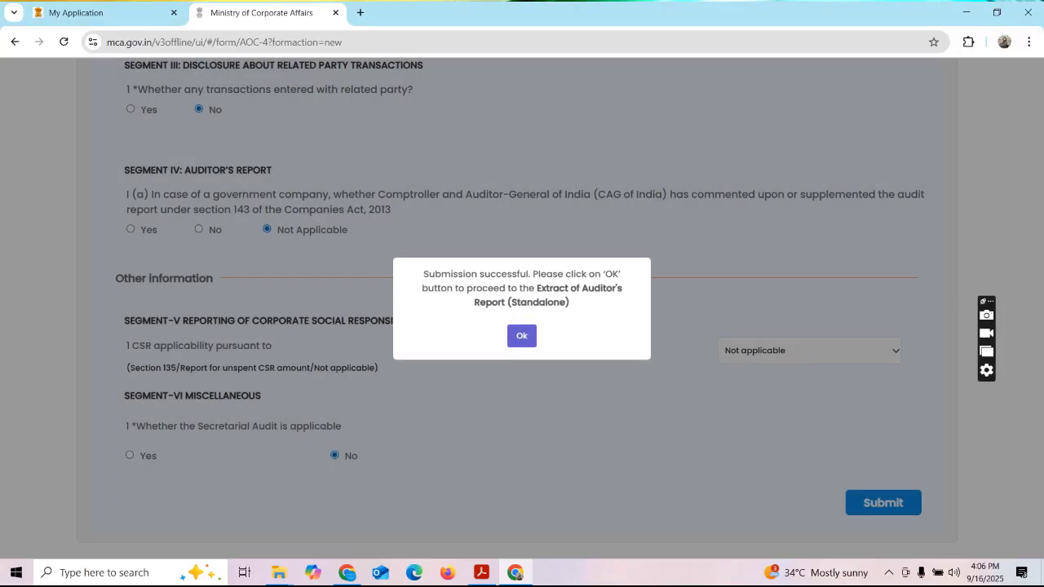
Submit the auditor's report extract with 0 qualifications and CARO answered No, acknowledging success.
key("Return")
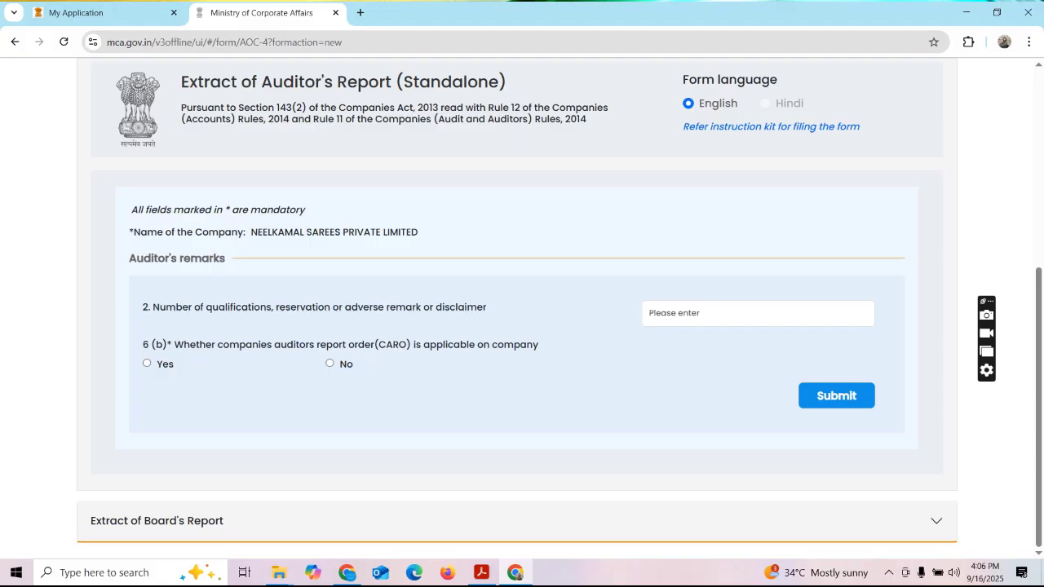
left_click(758, 313)
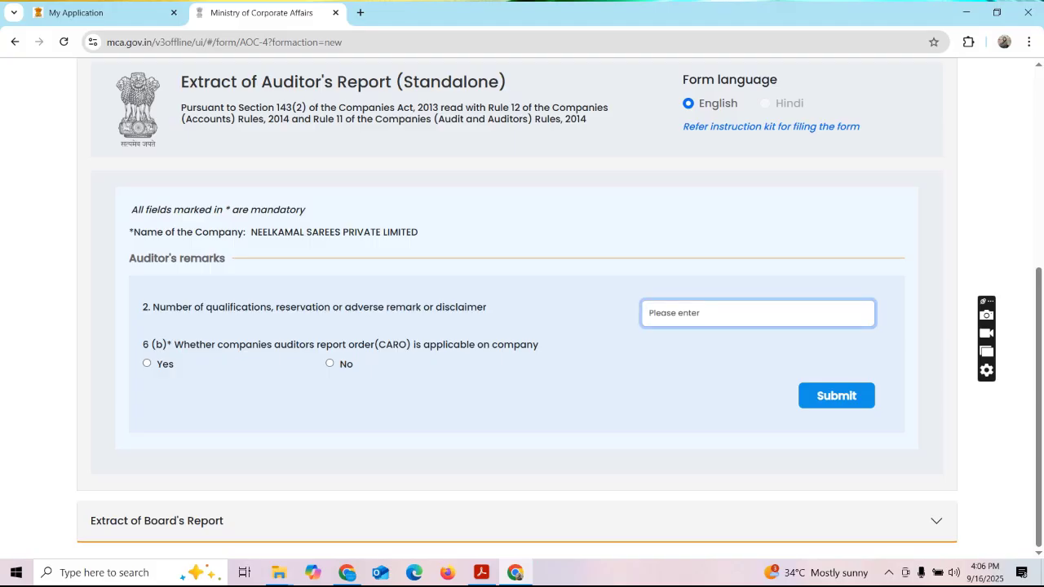
type("0")
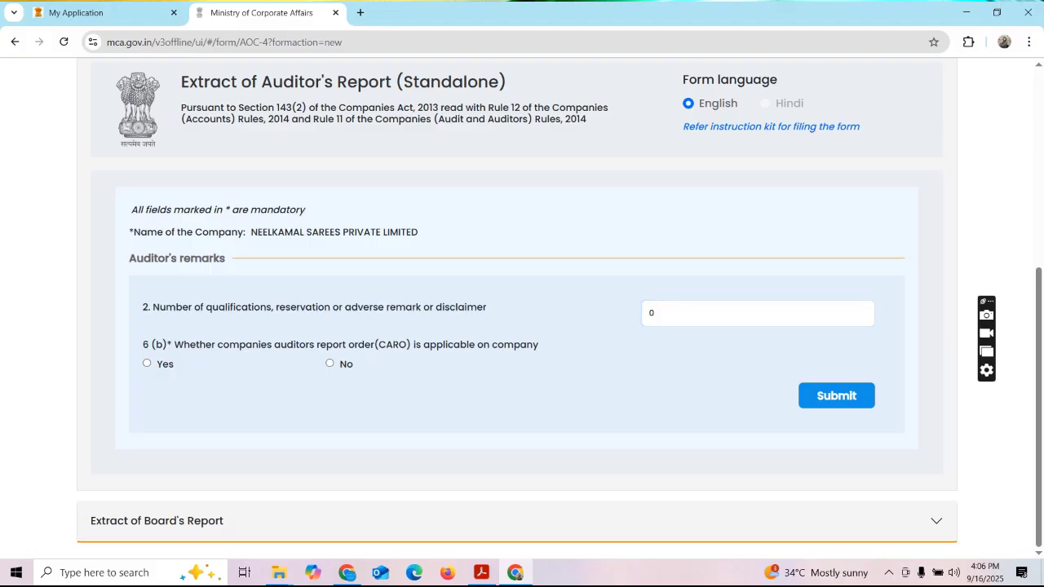
key("Tab")
left_click(330, 363)
left_click(837, 396)
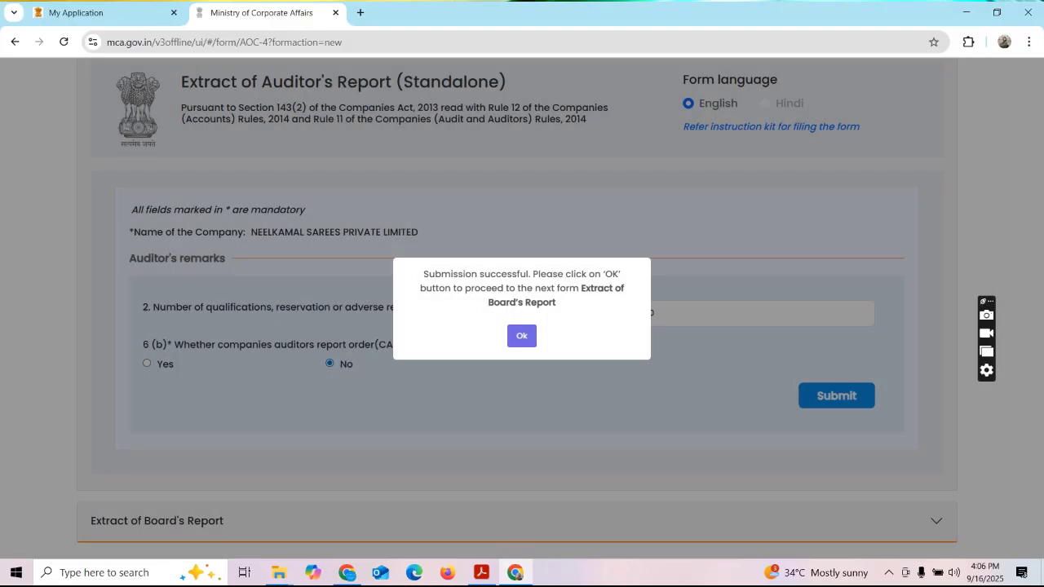
left_click(522, 336)
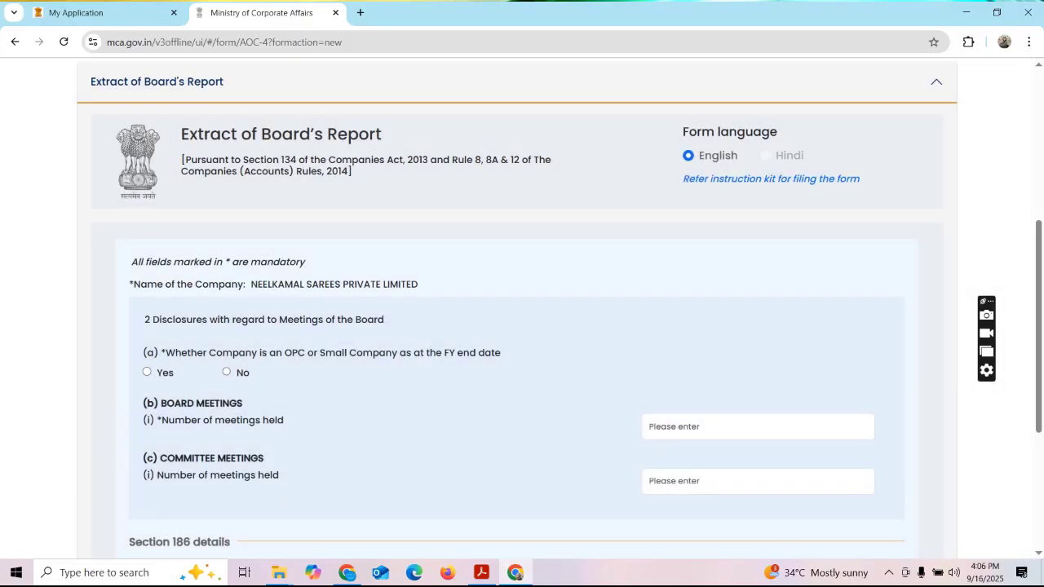
Answer No to OPC/Small Company and enter 4 board meetings and 0 committee meetings.
scroll(560, 310, "down", 2)
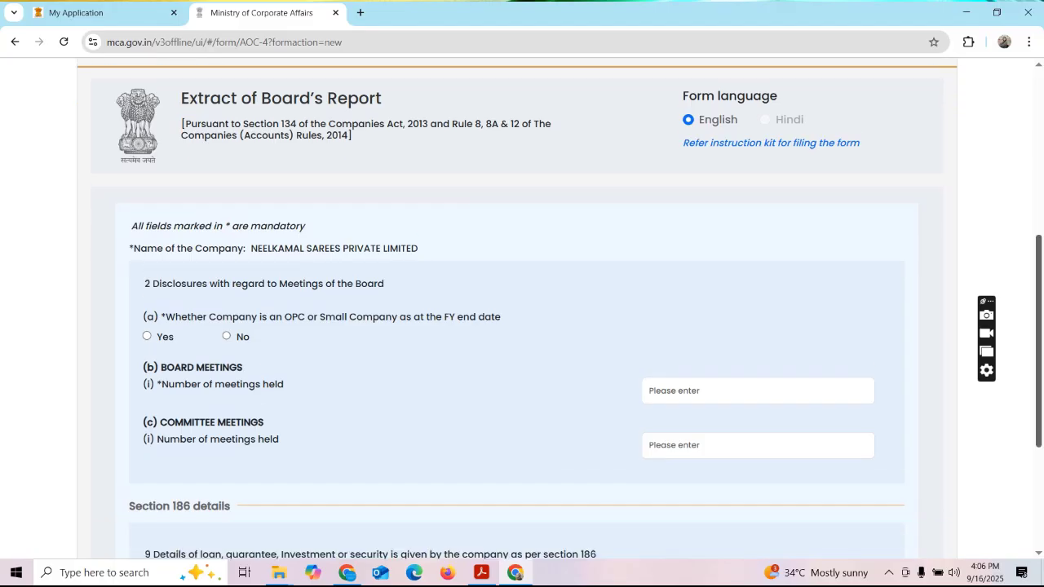
scroll(522, 310, "down", 1)
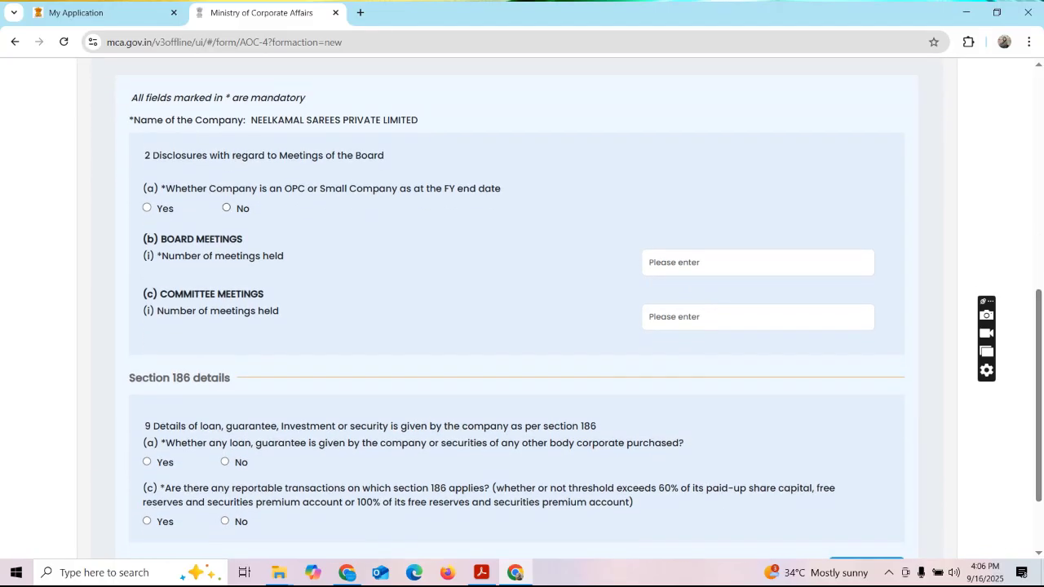
left_click(226, 207)
left_click(758, 262)
type("4")
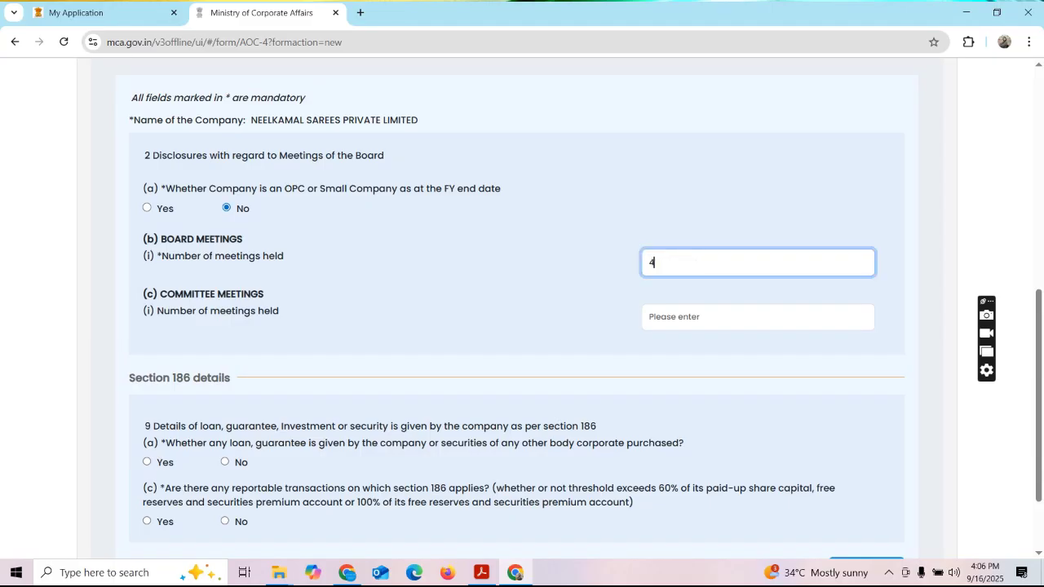
key("Tab")
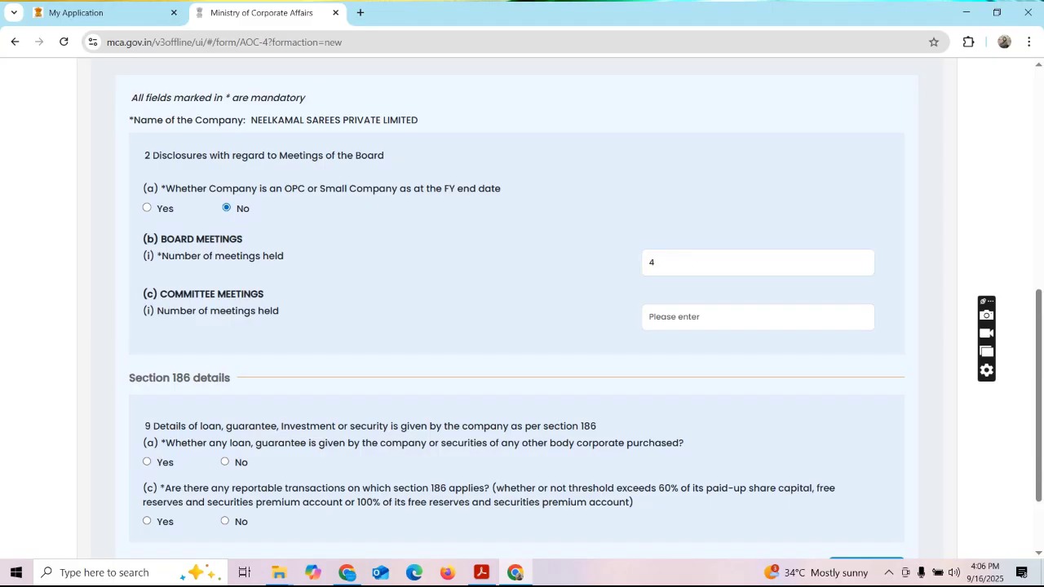
left_click(758, 317)
type("0")
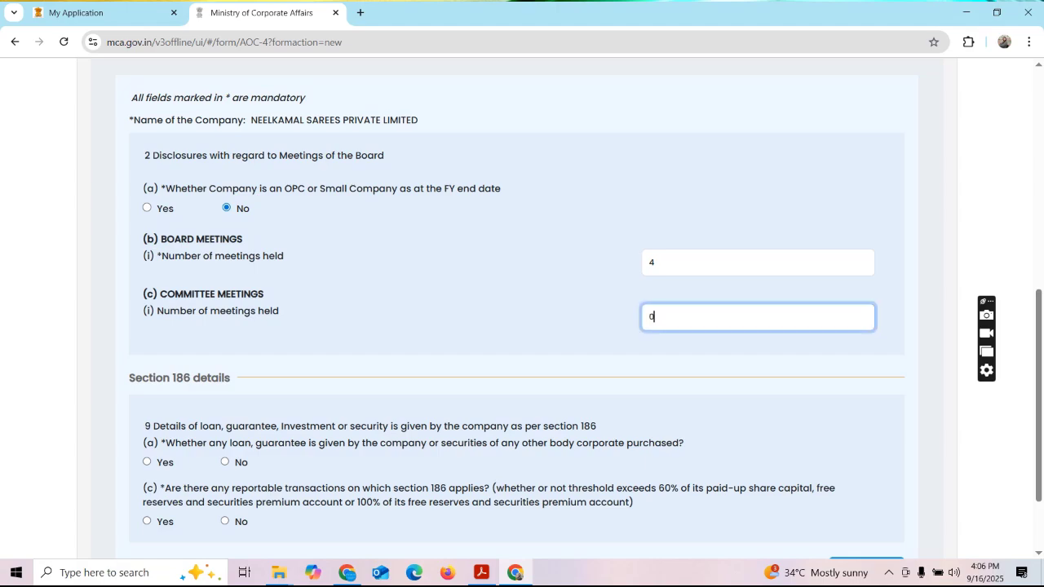
key("Tab")
Answer No to both Section 186 questions and submit the Board's Report to generate the Excel.
scroll(522, 310, "down", 3)
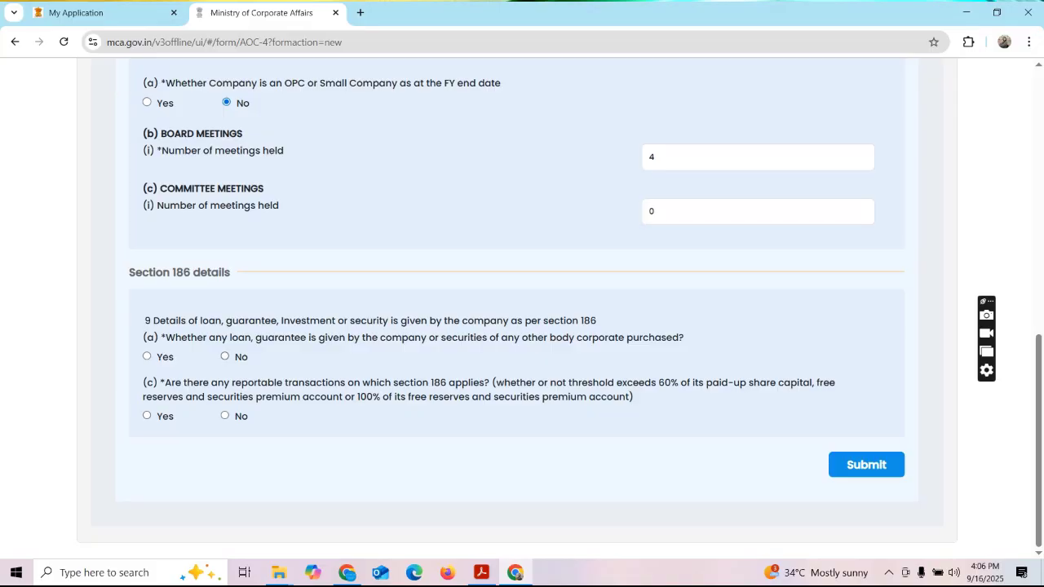
left_click(225, 357)
left_click(226, 416)
left_click(867, 465)
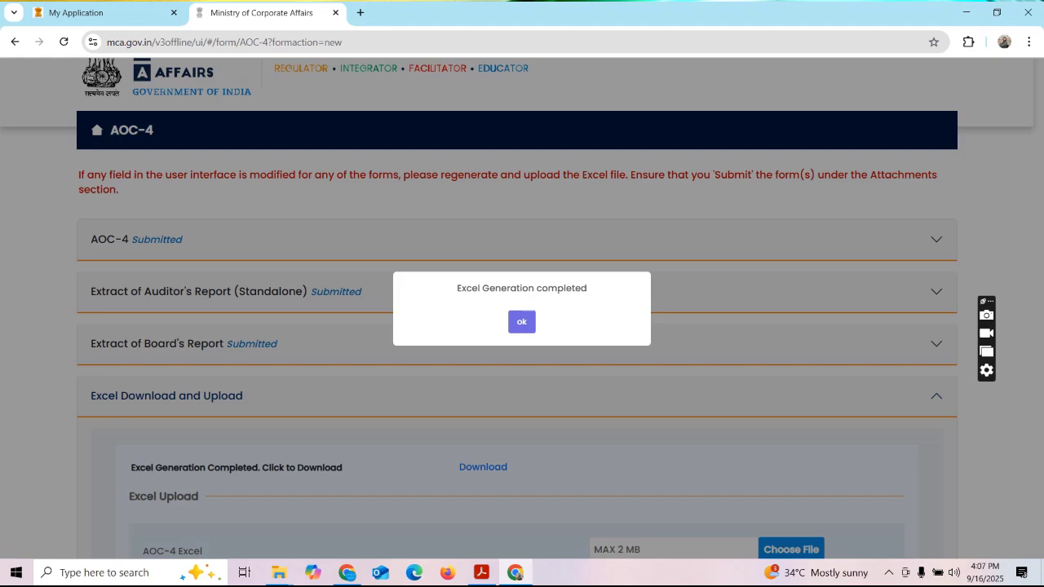
Dismiss the Excel generation notice and review the Submitted forms and Excel download section.
left_click(522, 321)
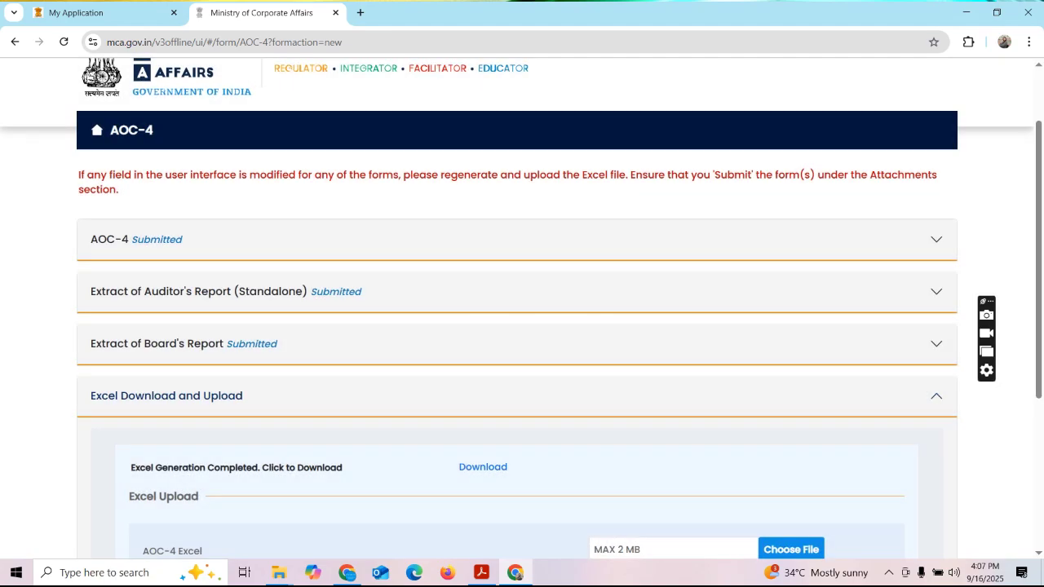
scroll(522, 310, "down", 2)
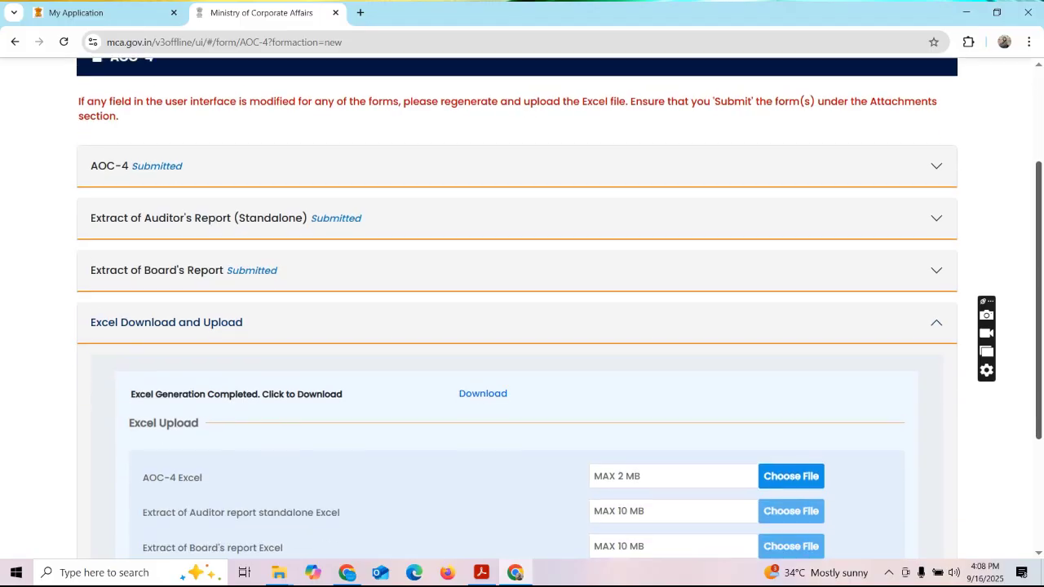
scroll(522, 310, "down", 2)
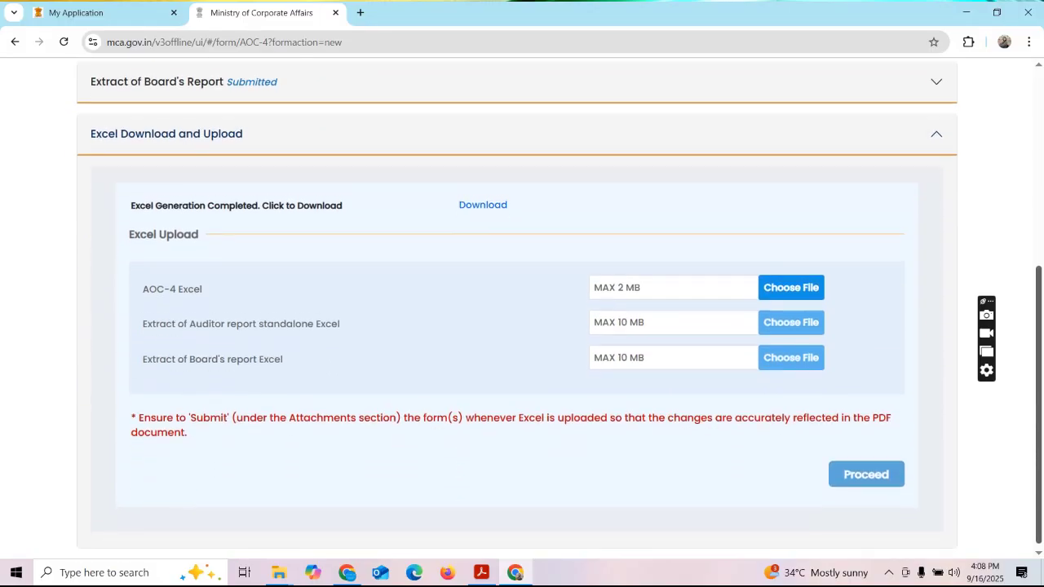
scroll(522, 310, "up", 3)
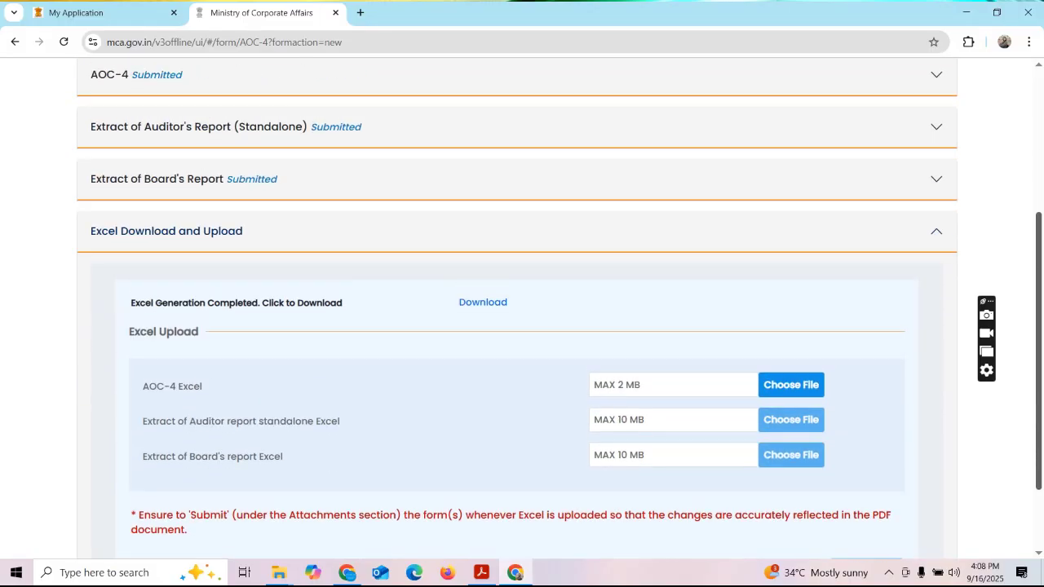
scroll(522, 310, "up", 1)
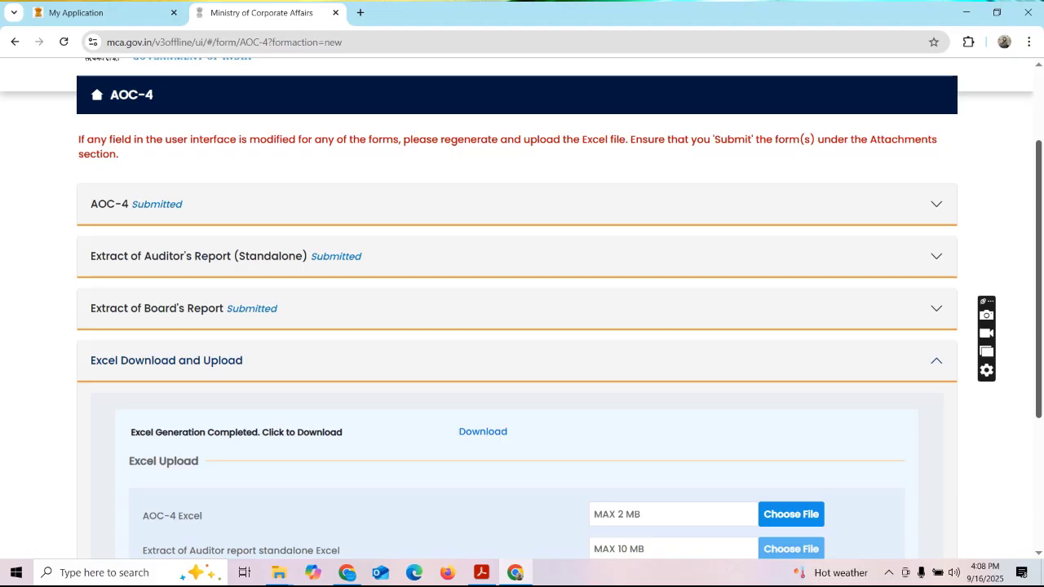
scroll(522, 310, "down", 3)
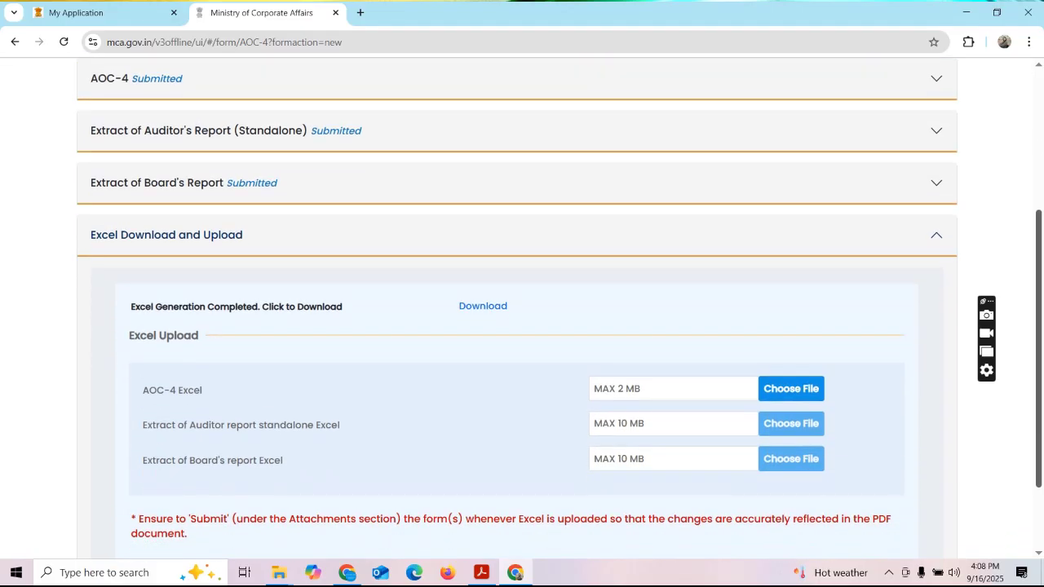
scroll(522, 310, "down", 1)
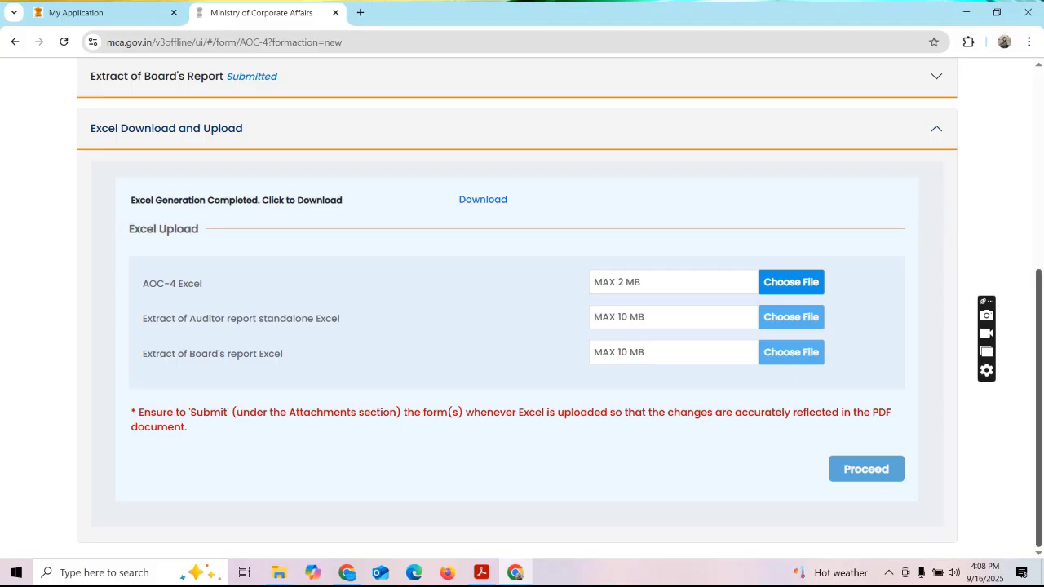
scroll(522, 310, "up", 5)
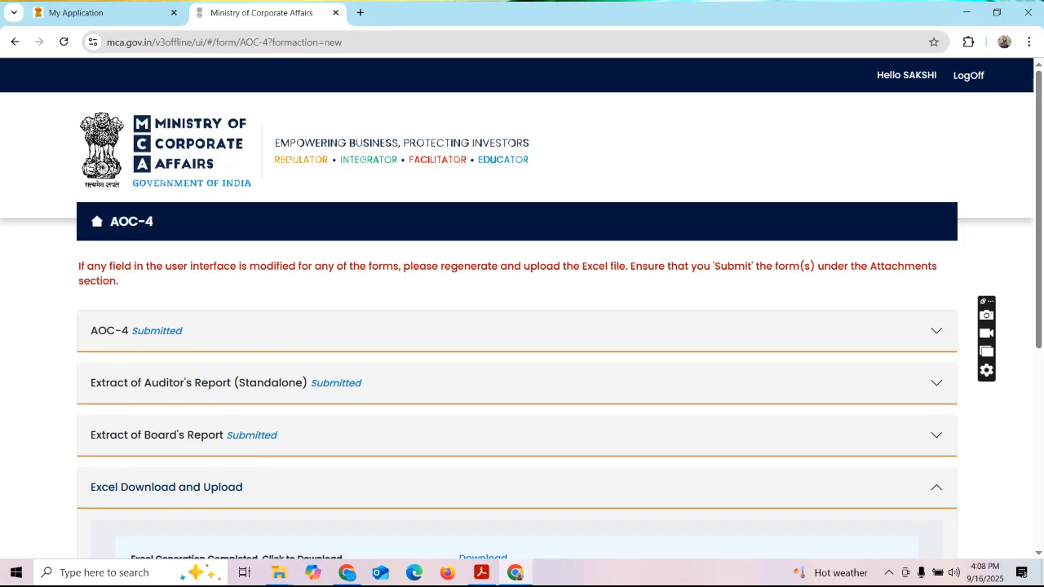
left_click(1029, 42)
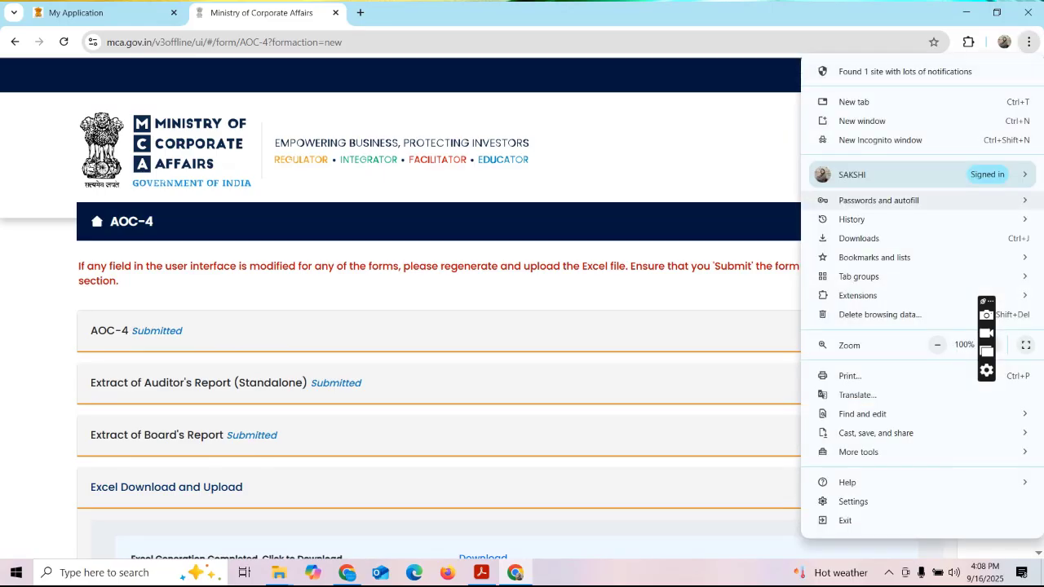
left_click(859, 238)
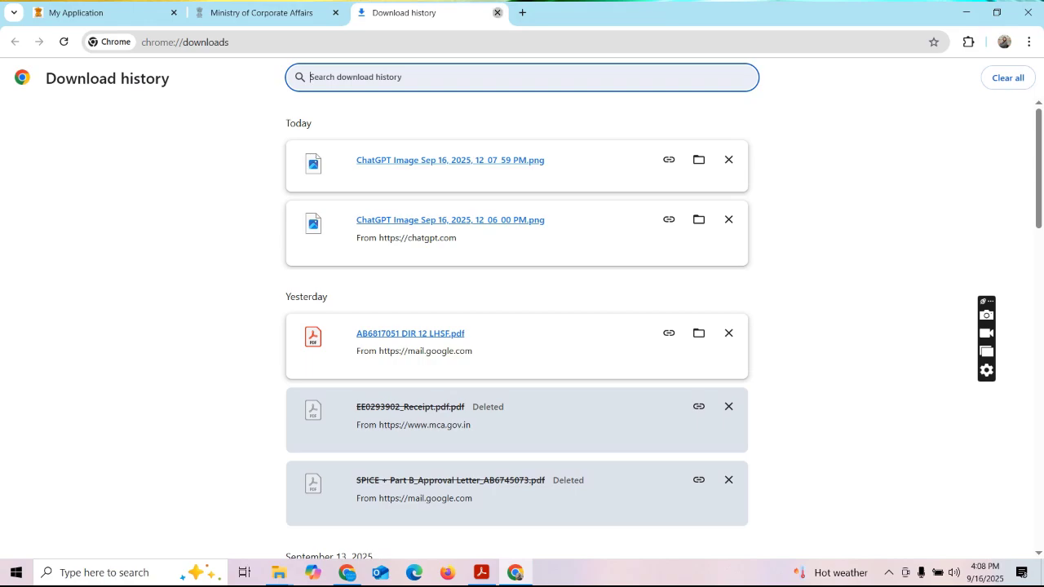
left_click(496, 12)
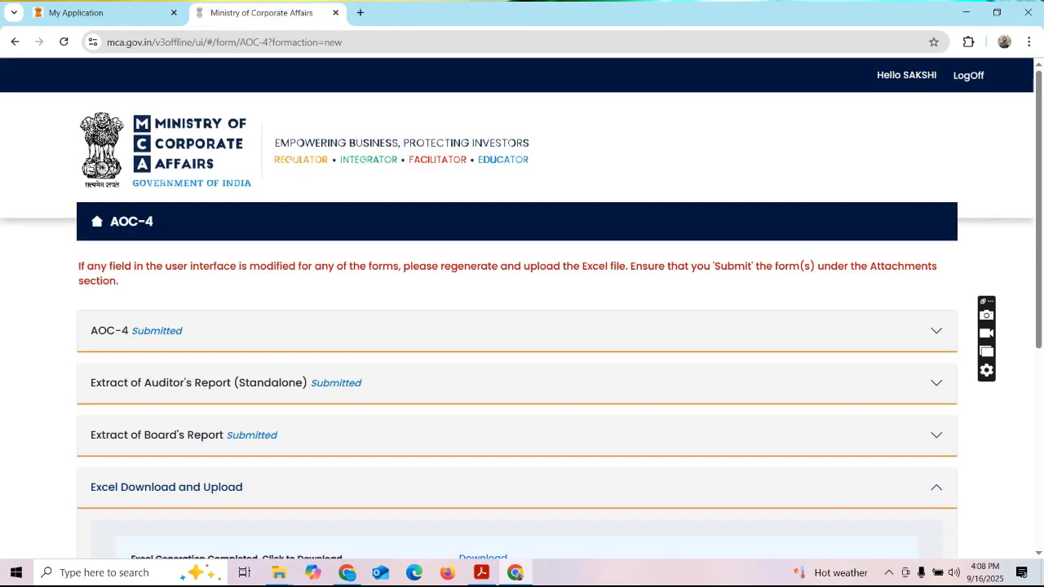
Scroll down to the Excel Download and Upload section.
scroll(522, 326, "down", 1)
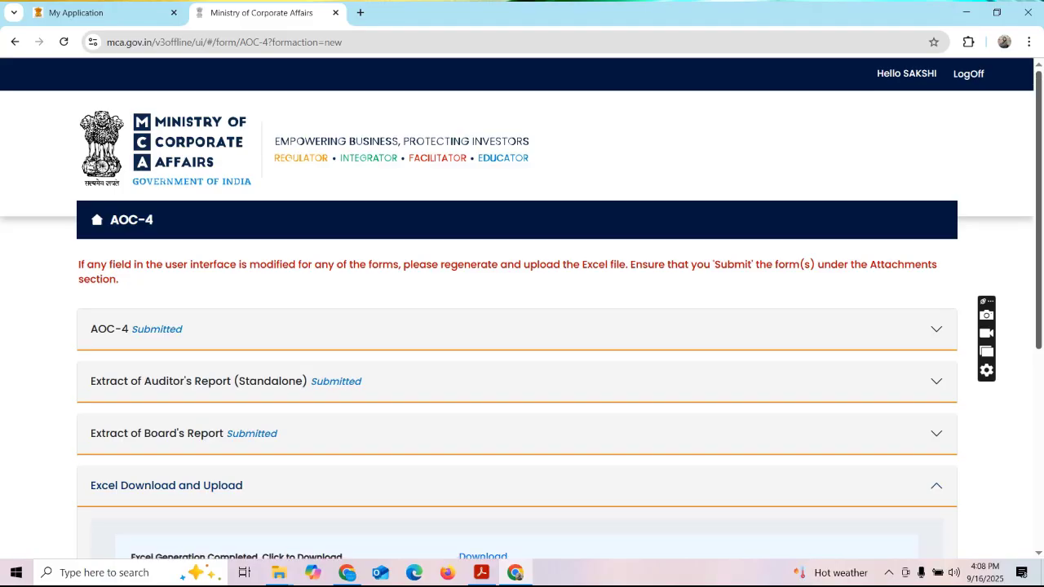
scroll(522, 326, "down", 2)
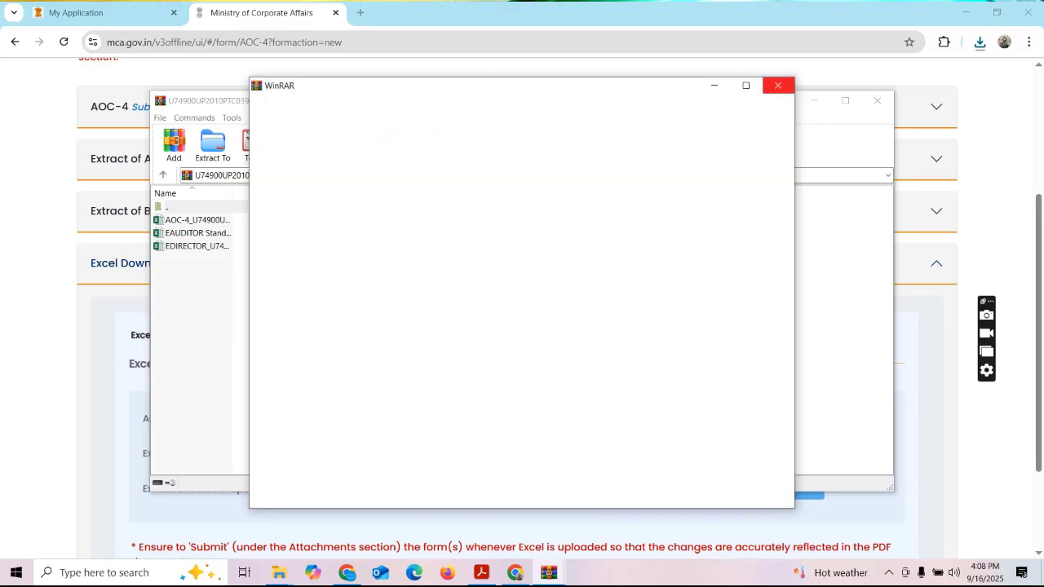
Close the blank WinRAR pop-up and switch to the TO BE RECORDED File Explorer window.
left_click(778, 85)
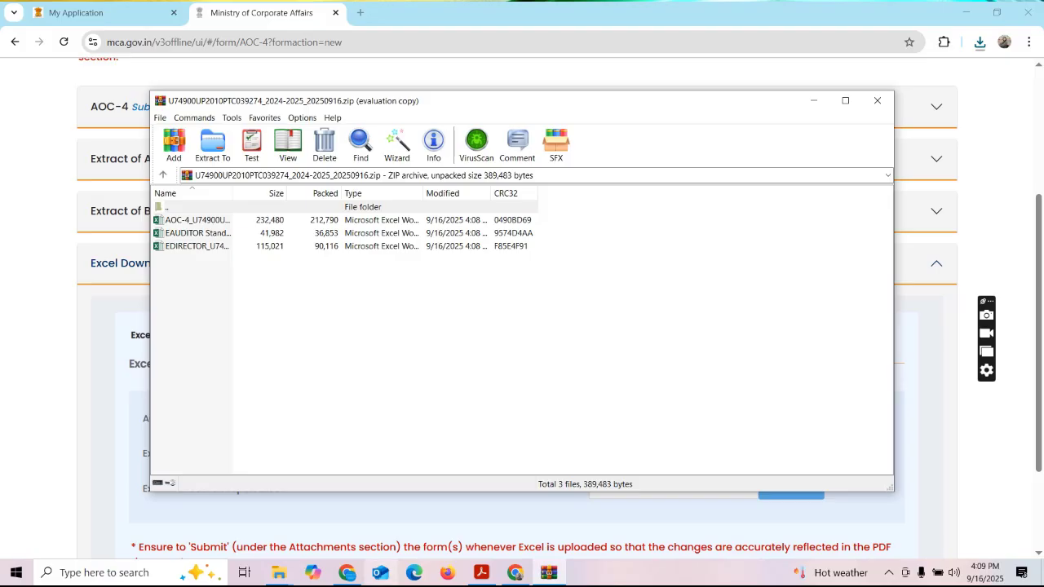
left_click(278, 573)
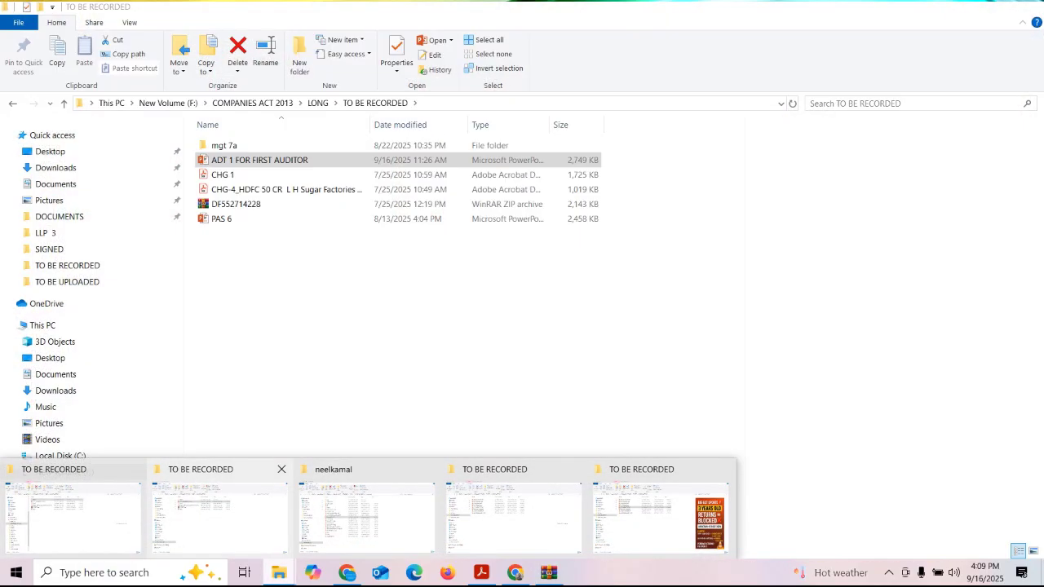
left_click(514, 514)
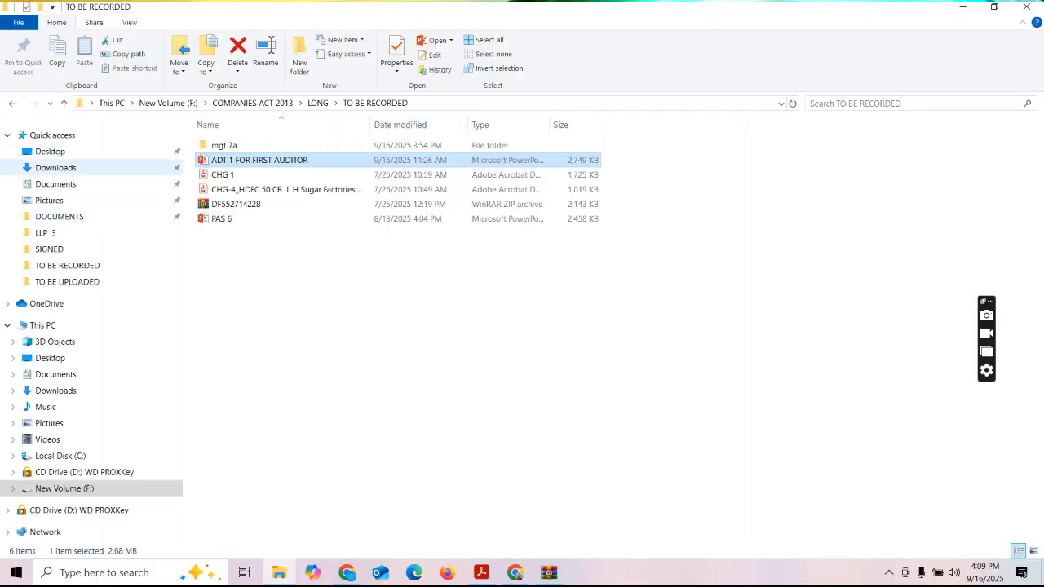
Extract the downloaded zip into AOC-4, EAUDITOR and EDIRECTOR Excel files, then select the AOC-4 file.
left_click(55, 167)
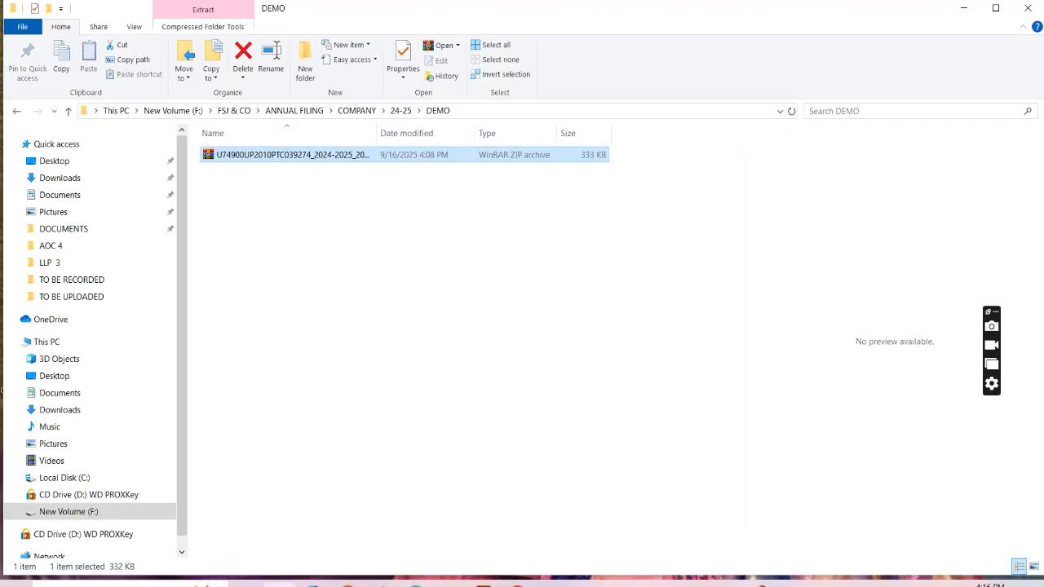
right_click(334, 154)
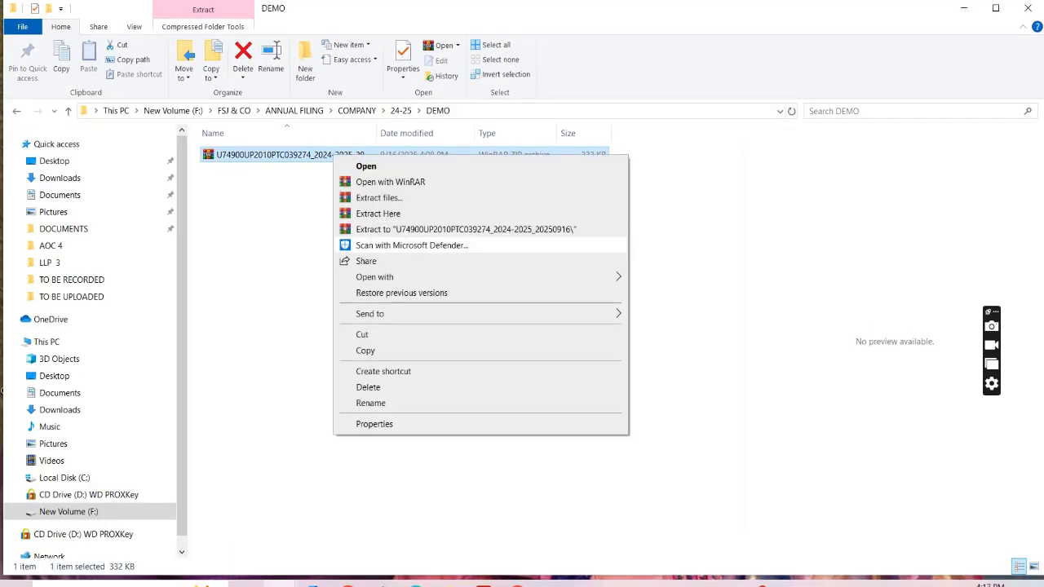
left_click(379, 213)
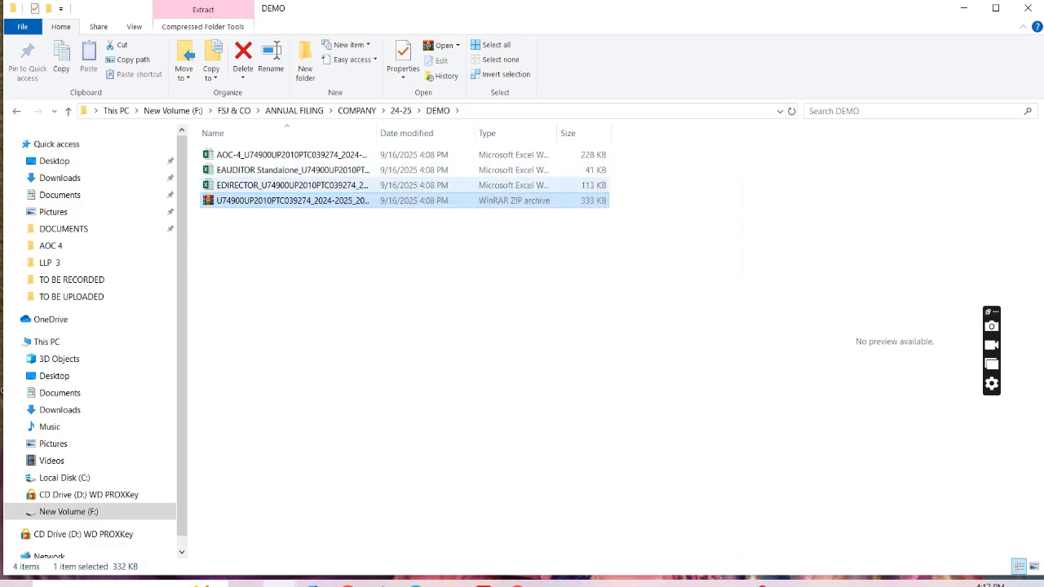
left_click(291, 154)
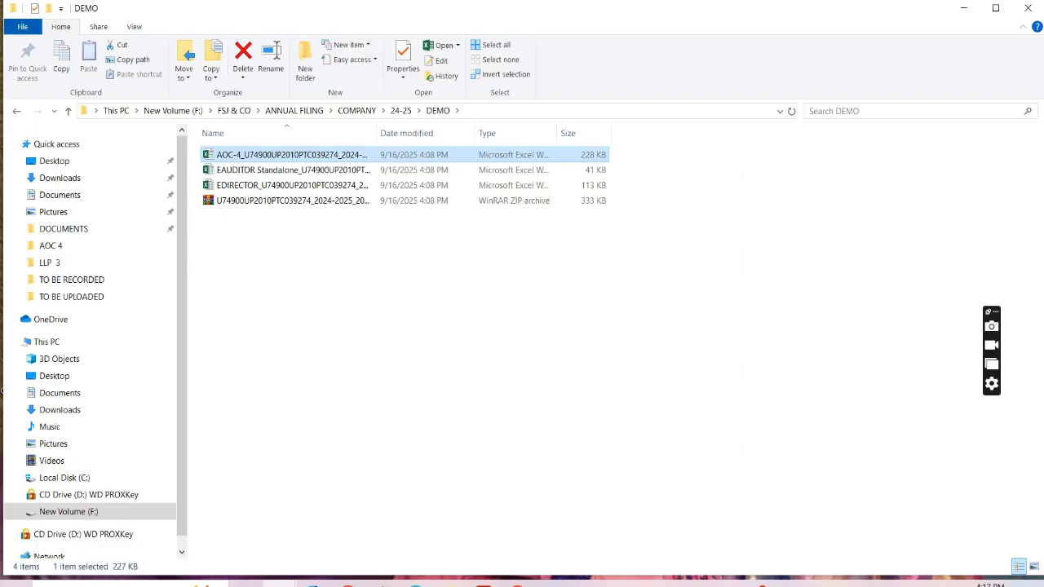
Open the extracted AOC-4 workbook and read through the ReadMe sheet's form-filling instructions.
key("Return")
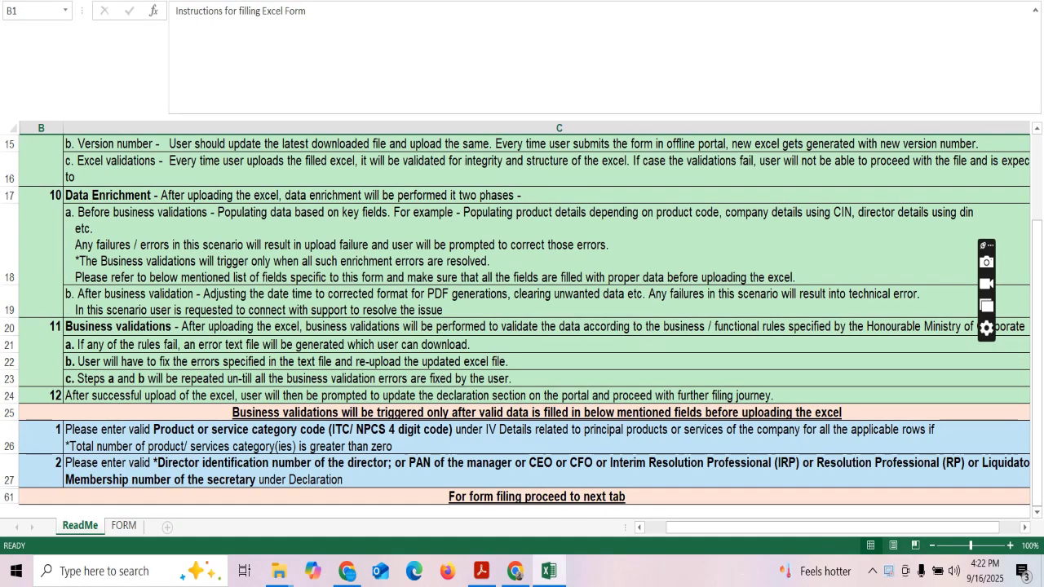
scroll(522, 327, "up", 5)
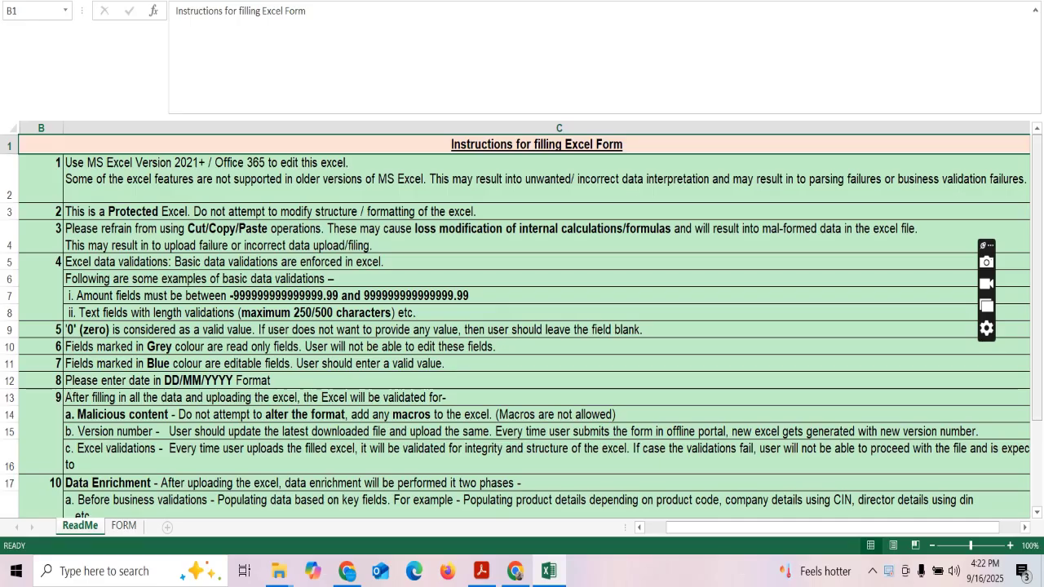
scroll(522, 326, "down", 1)
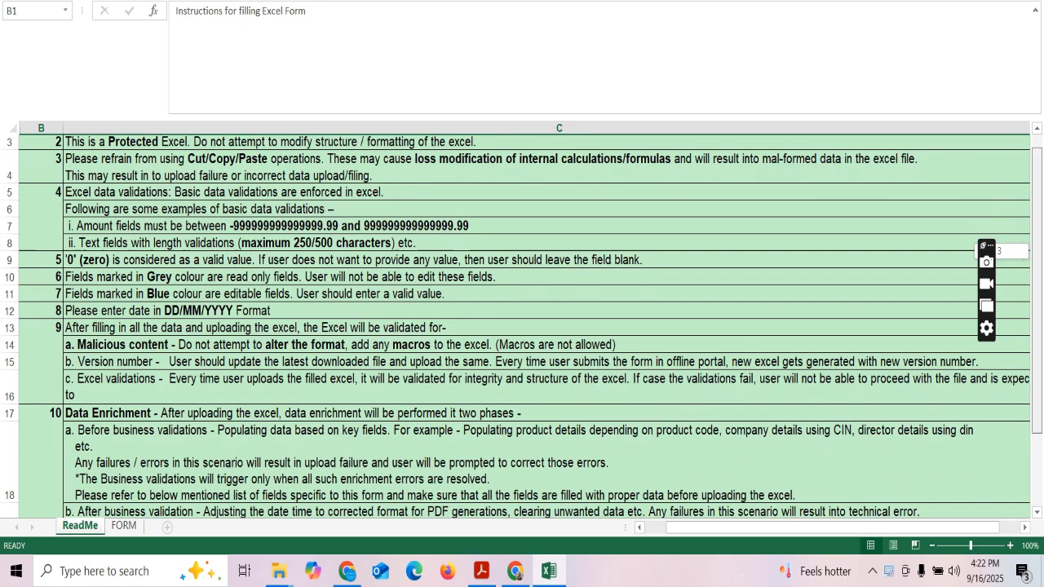
scroll(522, 326, "down", 1)
scroll(522, 327, "down", 3)
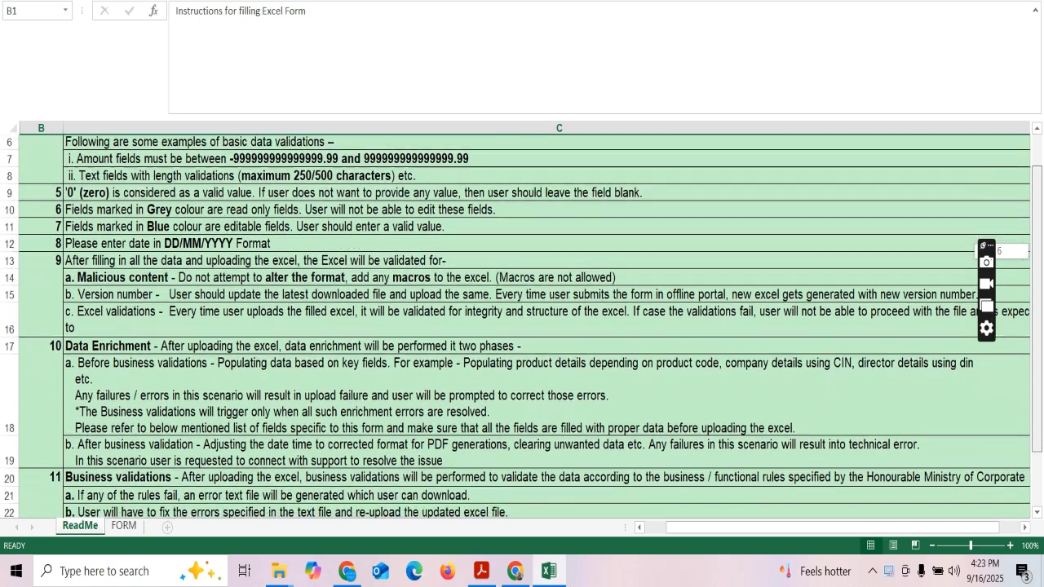
scroll(522, 326, "down", 2)
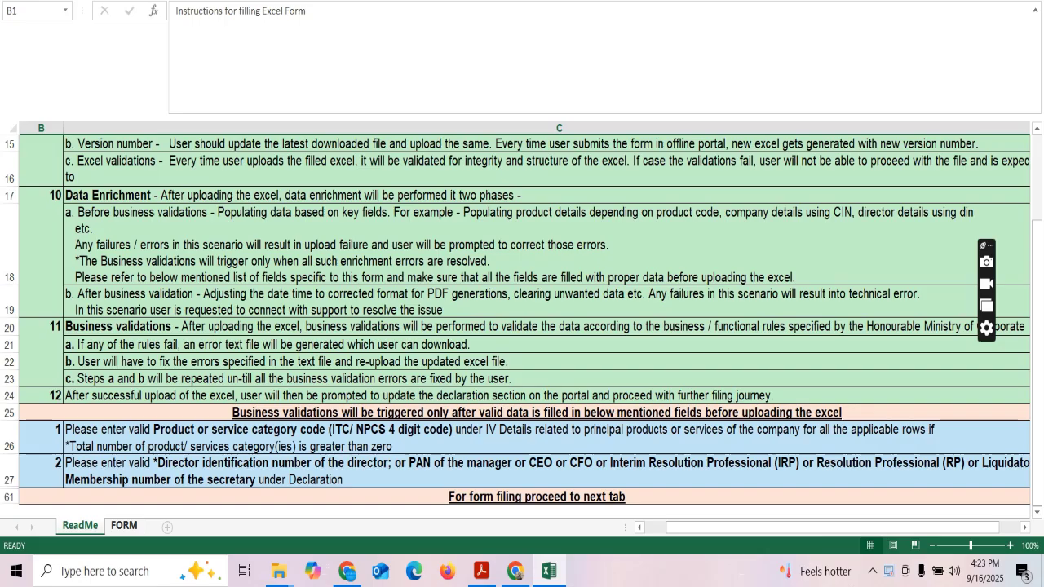
On the FORM sheet, enter current-period share capital 550000 and reserves and surplus 4545442.
left_click(124, 527)
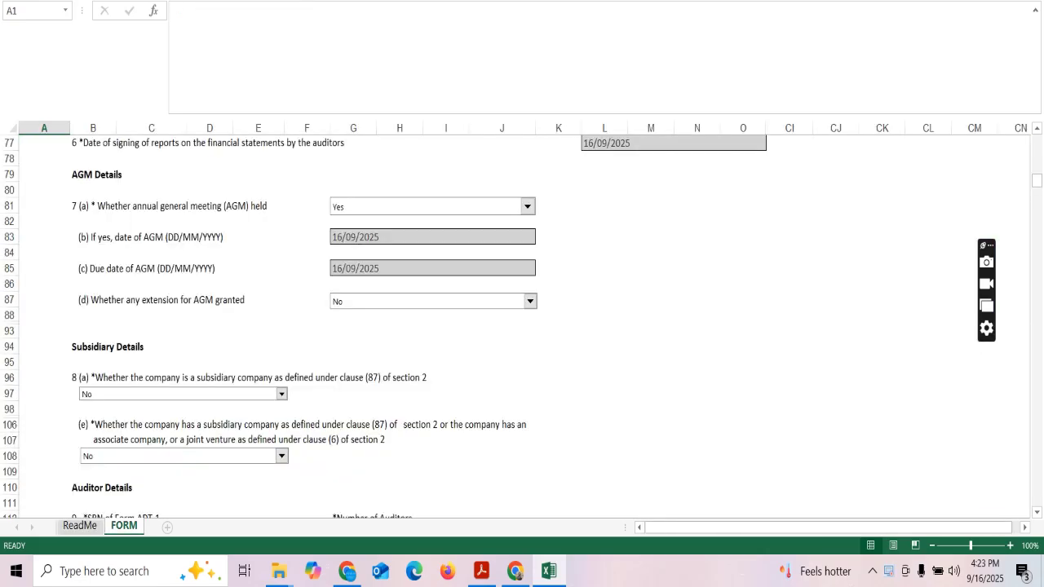
key("ctrl+Home")
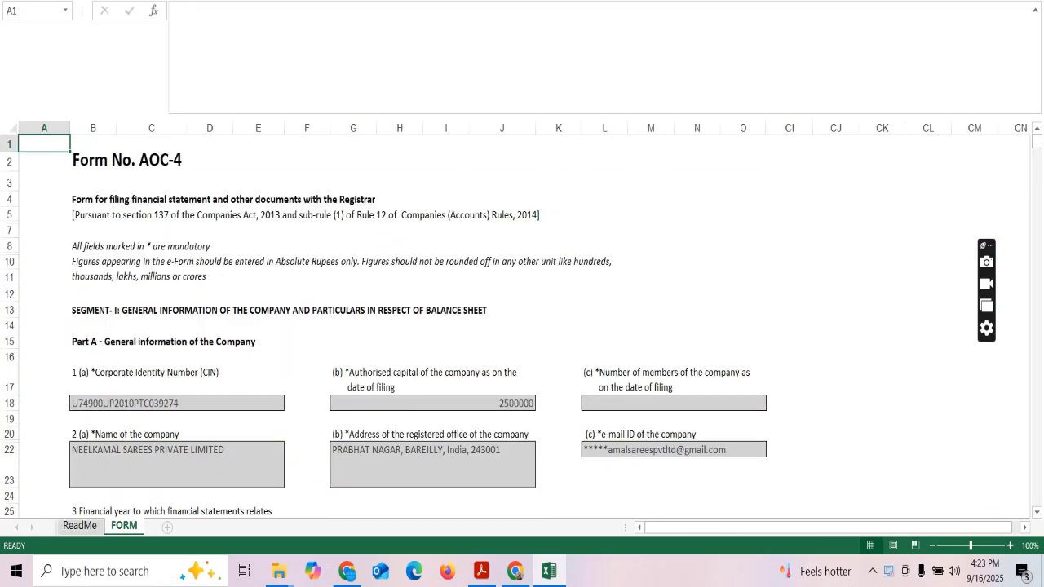
left_click_drag(1037, 140, 1037, 242)
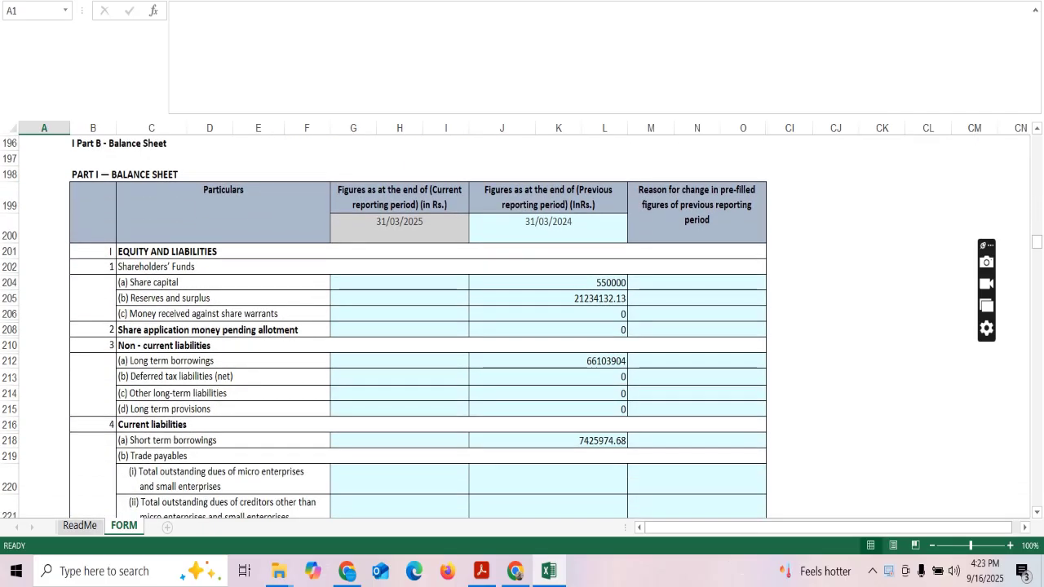
left_click(400, 282)
type("55")
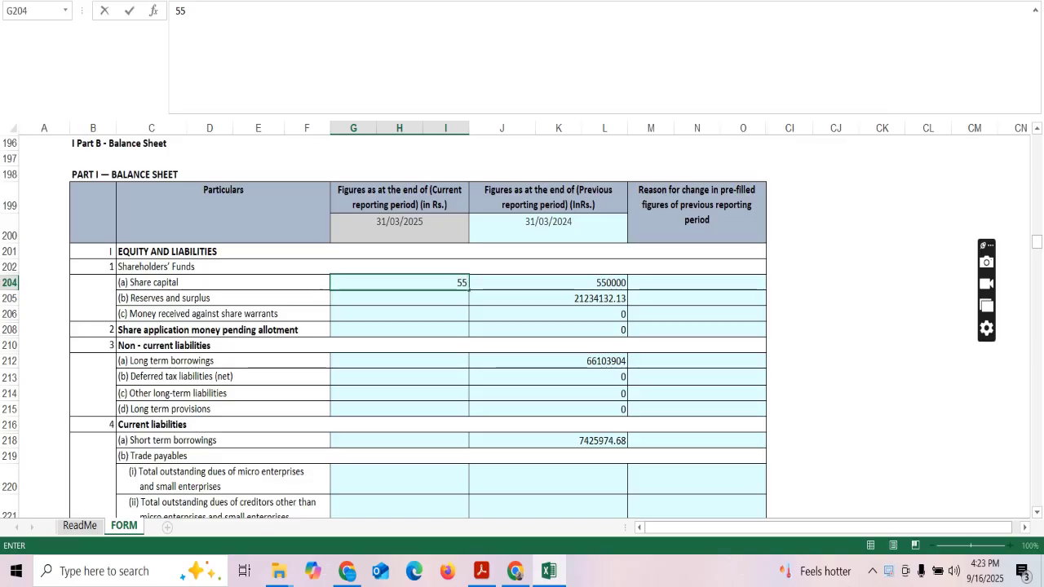
type("0000")
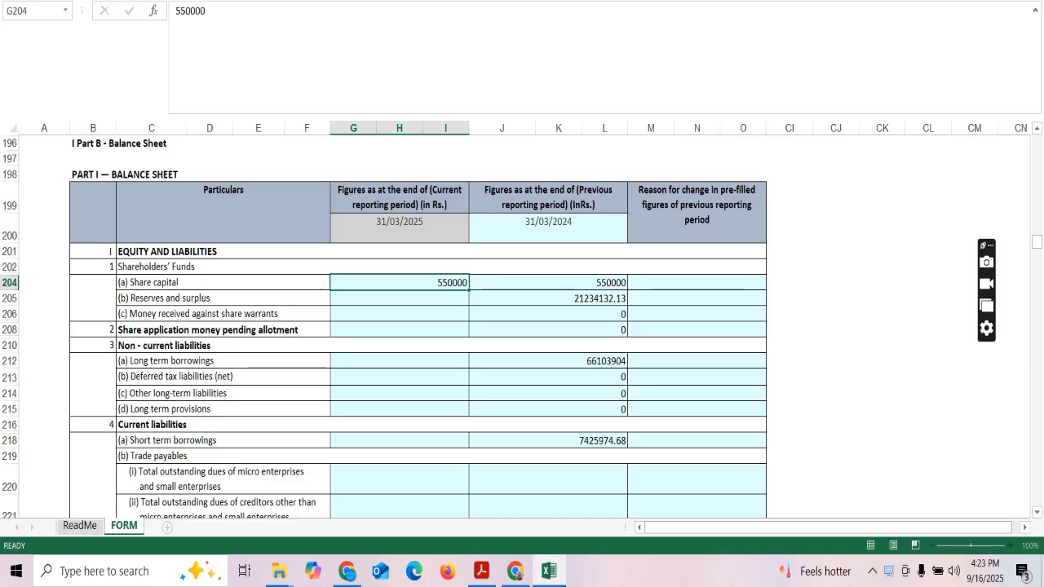
key("Tab")
key("Return")
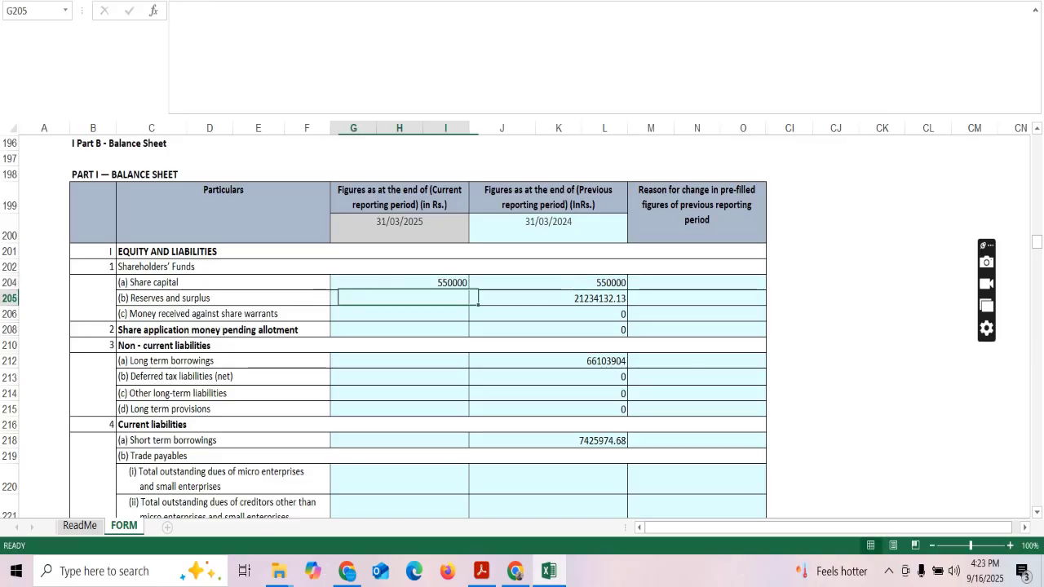
type("4545442")
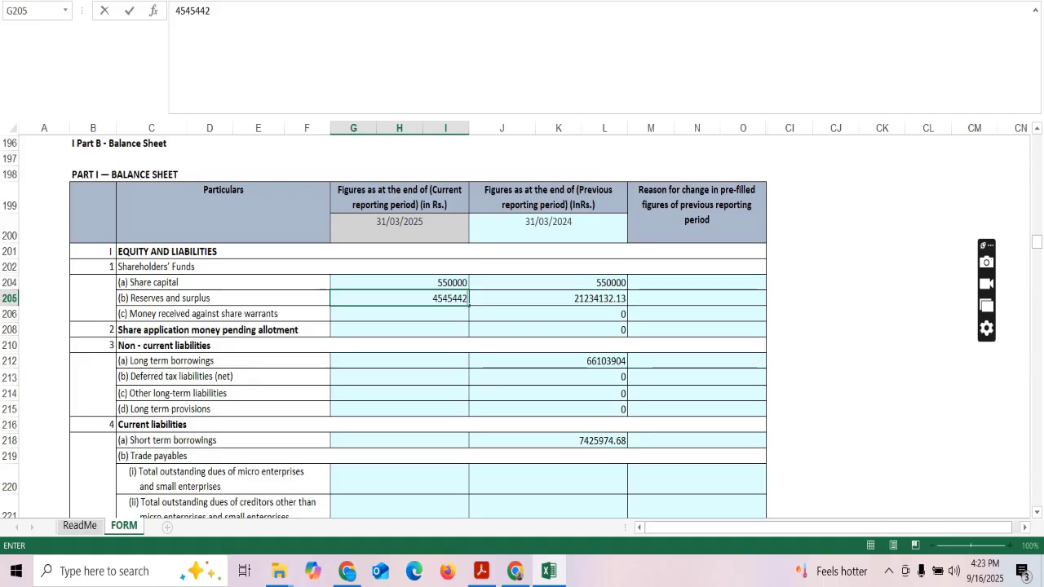
key("Tab")
key("Tab")
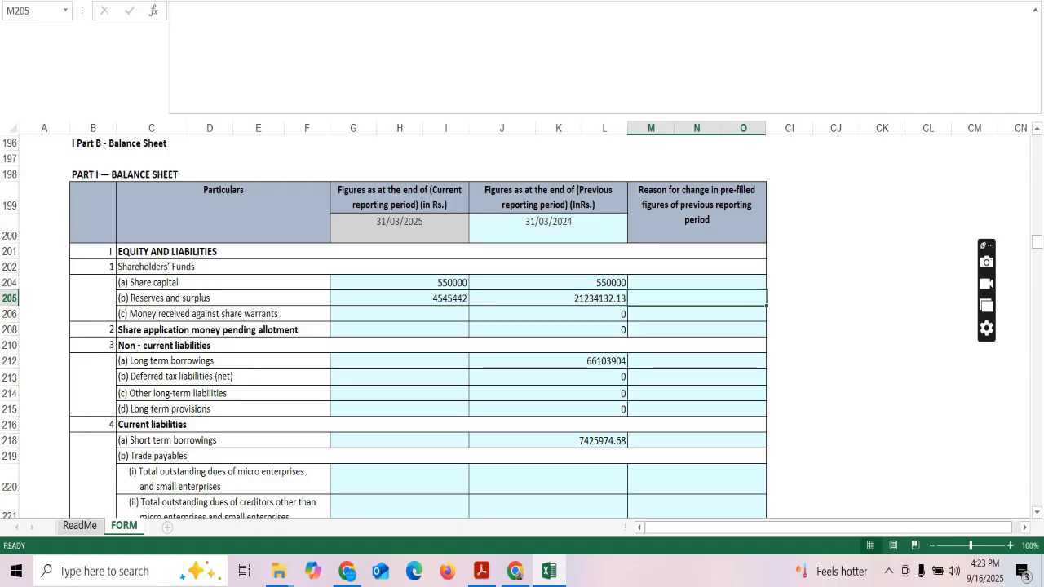
Enter 0 for share warrants and share application money, and long term borrowings 66123904.
key("Return")
type("0")
key("Tab")
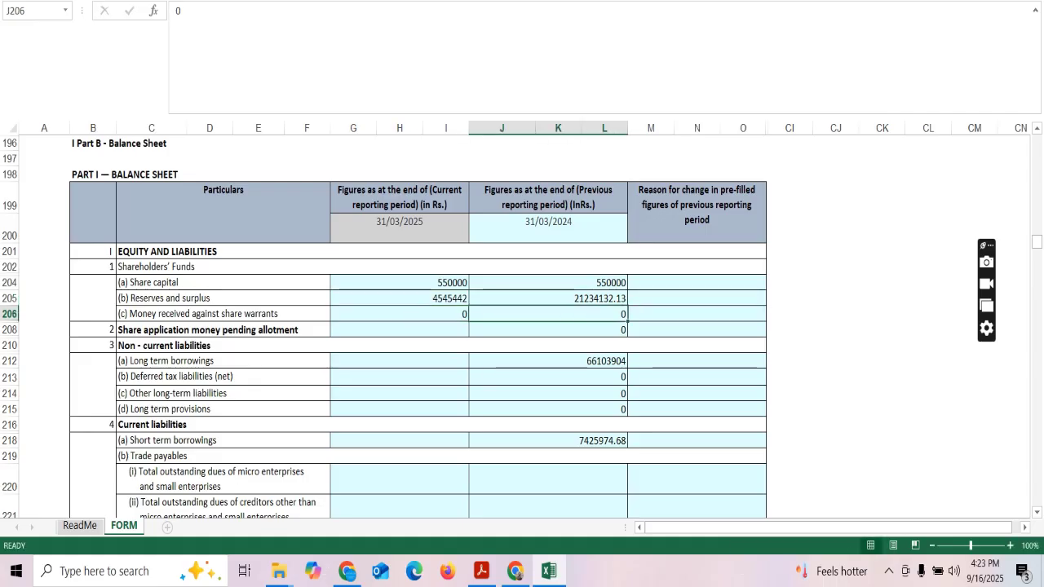
key("Return")
type("0")
key("Tab")
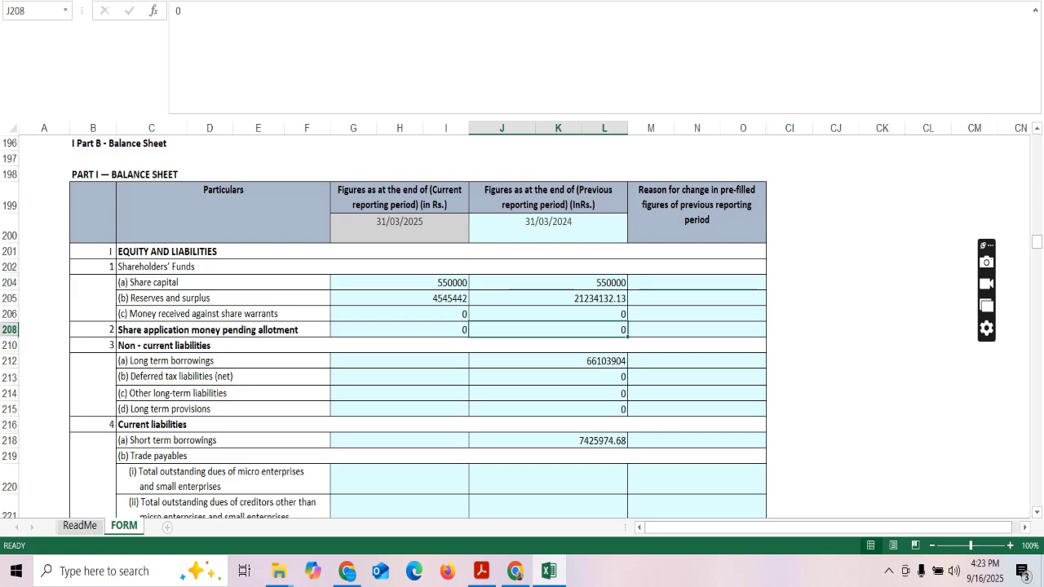
key("Return")
type("661")
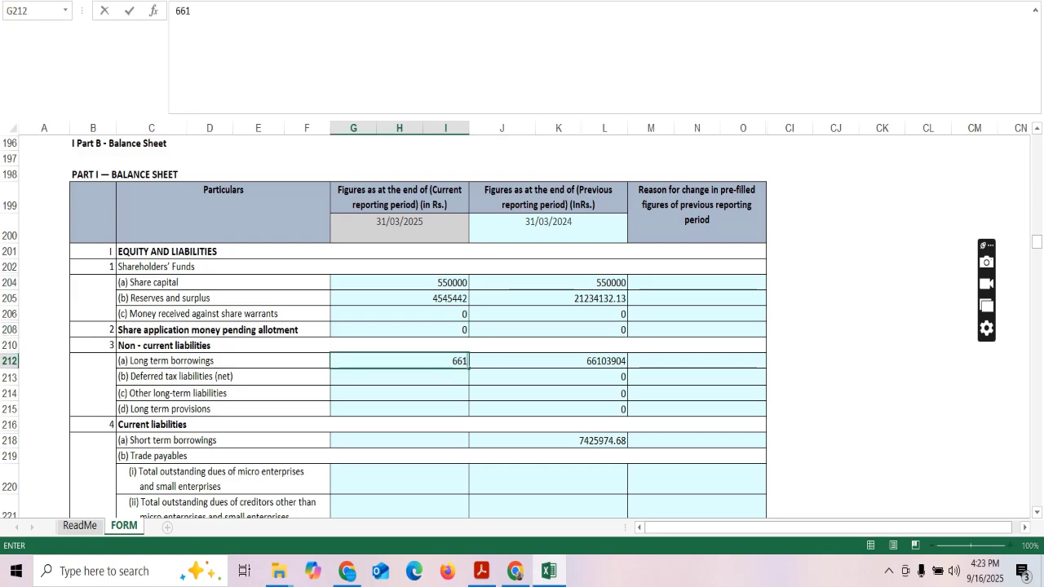
type("23904")
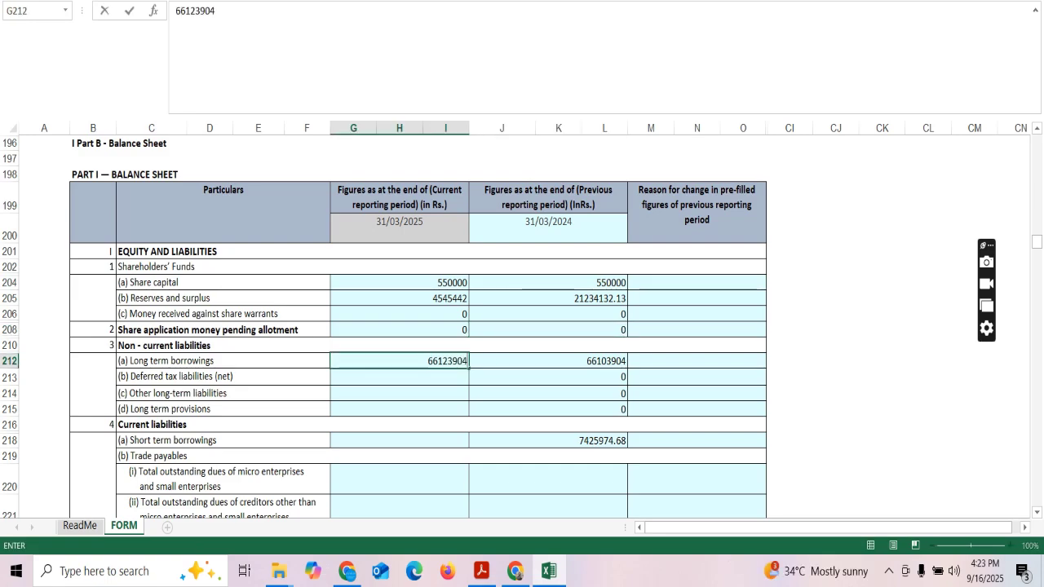
key("Return")
Enter 0 for deferred tax, other long-term liabilities and long-term provisions, and short term borrowings 7425974.68.
key("Down")
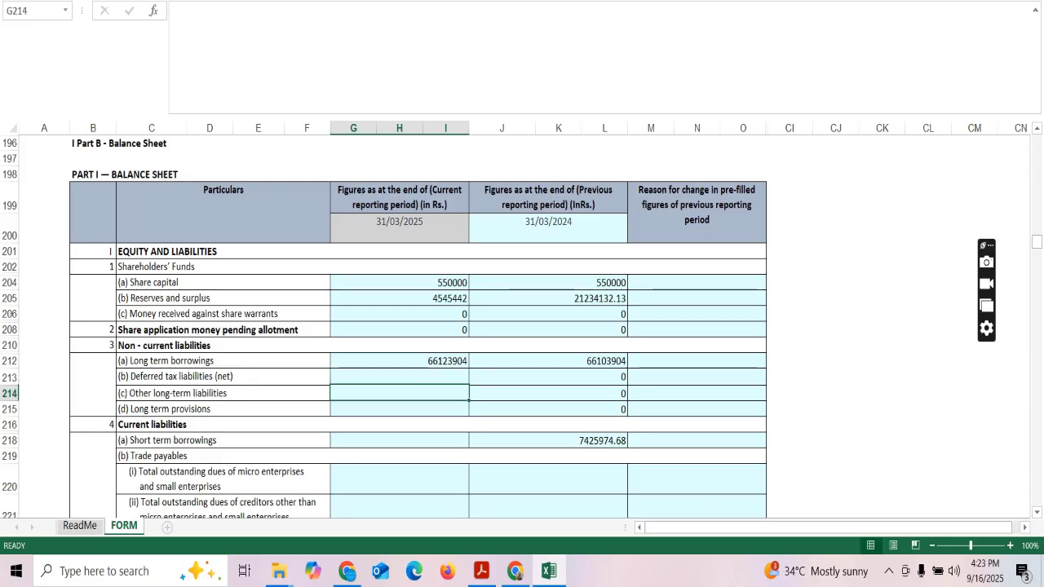
key("Up")
type("0")
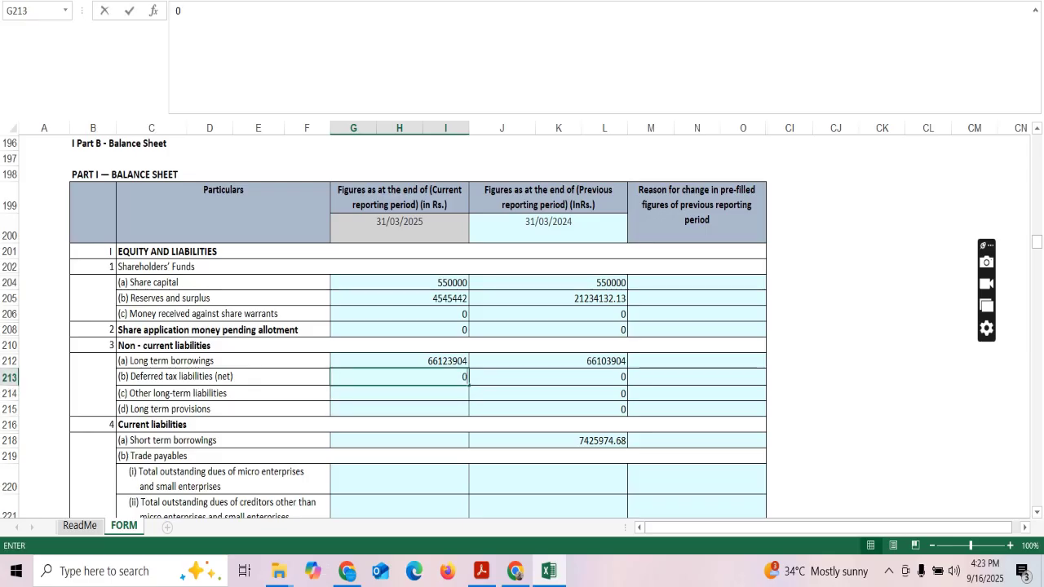
key("ctrl+Return")
key("Return")
type("0")
key("Return")
type("0")
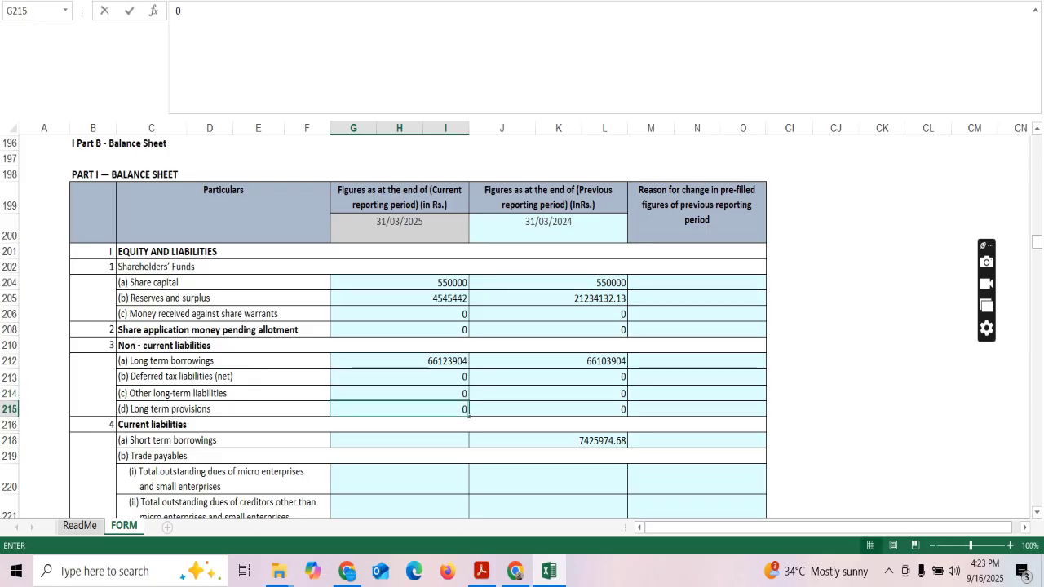
key("Return")
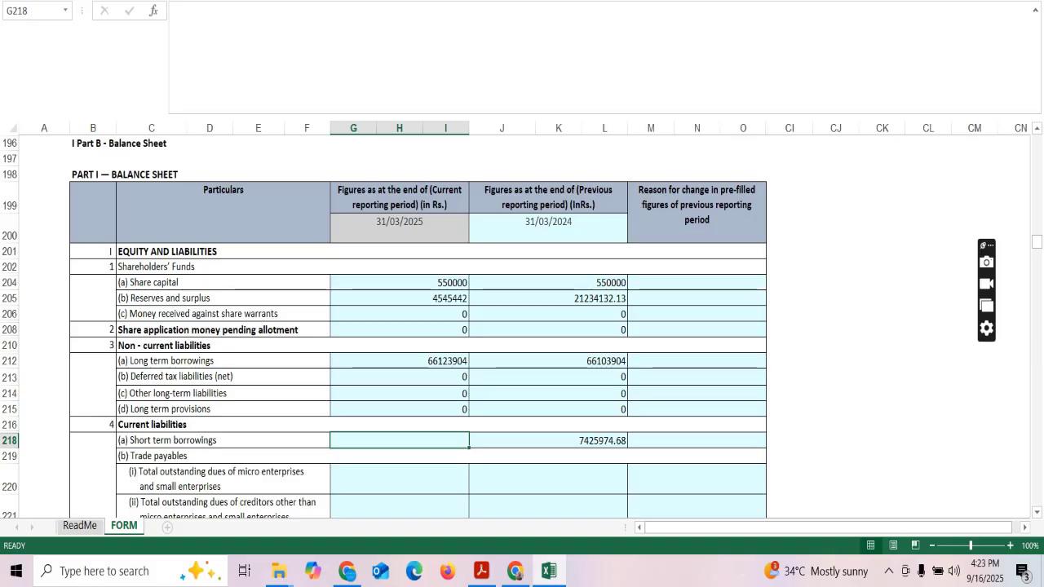
type("74")
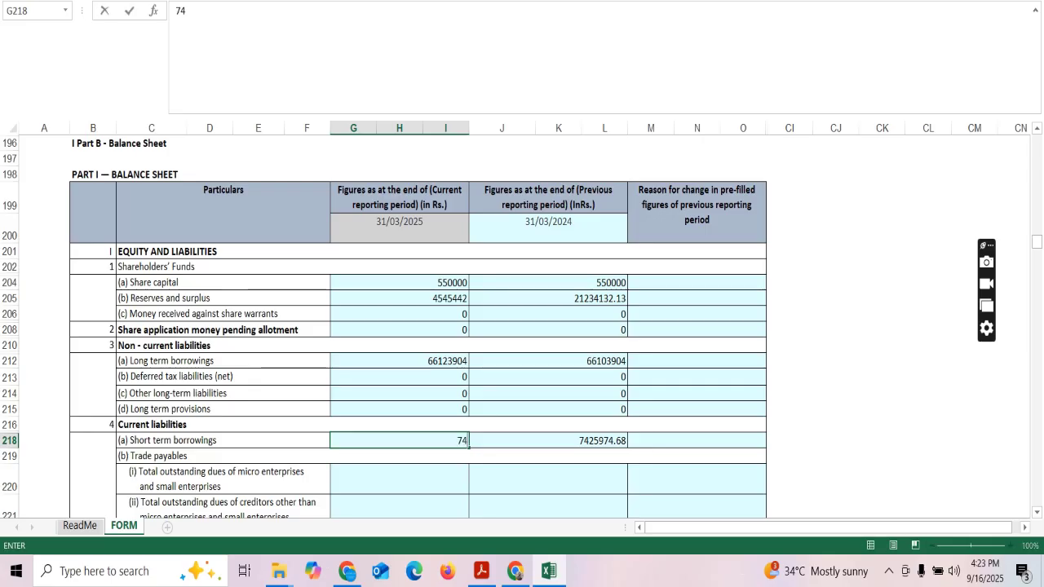
type("2597")
type("4.68")
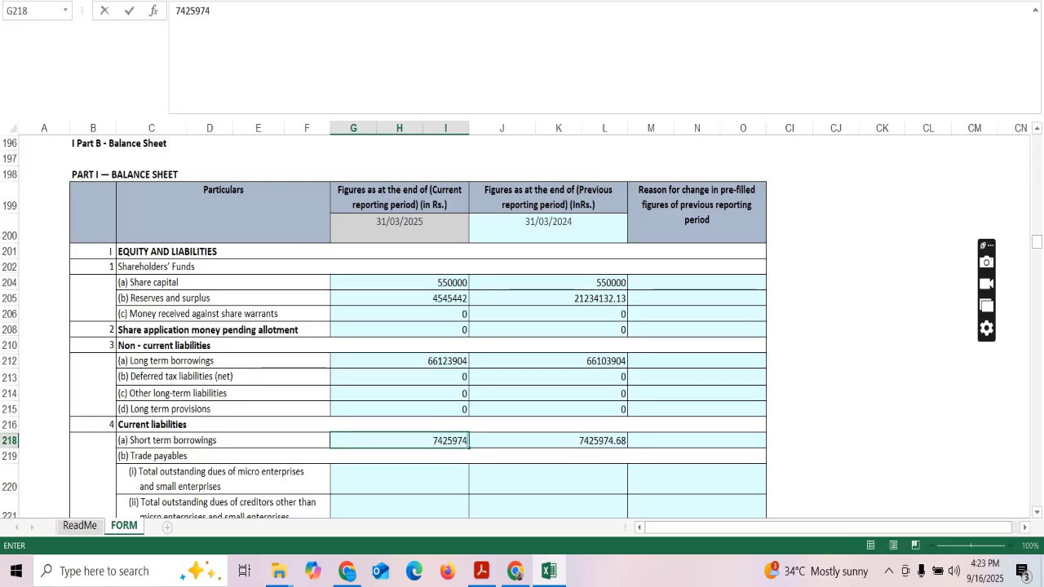
key("Return")
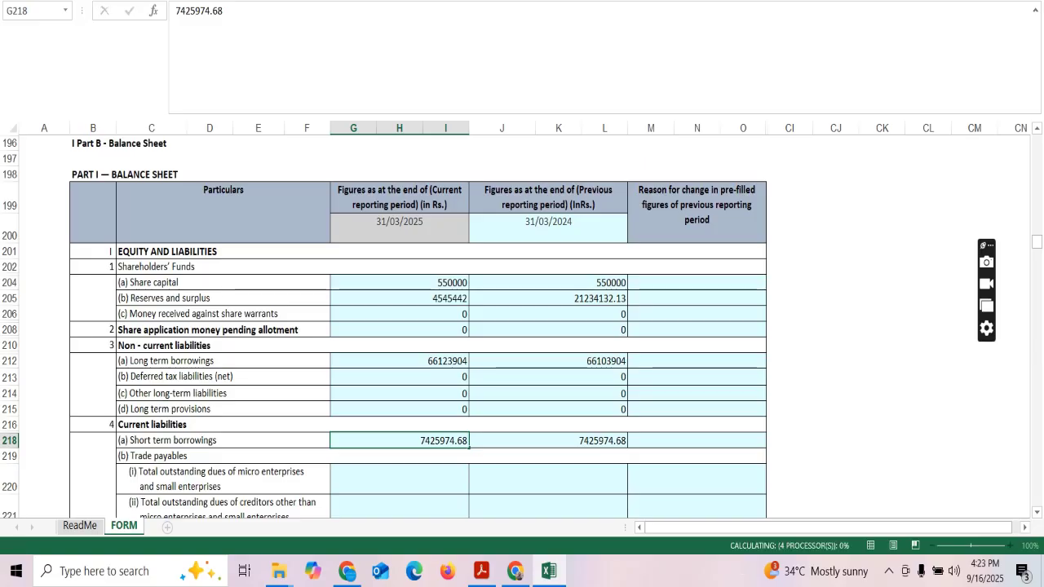
Change the current-period reserves and surplus in G205 to 21234132.13.
scroll(384, 327, "down", 1)
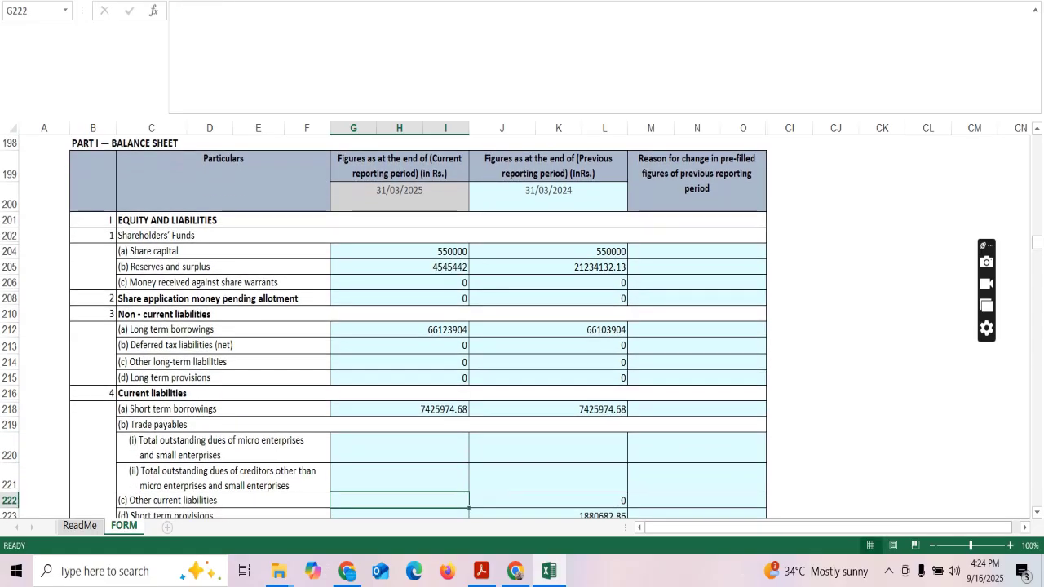
key("Up")
key("Up")
key("Up")
key("Up")
key("Up")
key("Up")
key("Up")
key("Up")
key("Up")
key("Up")
key("Up")
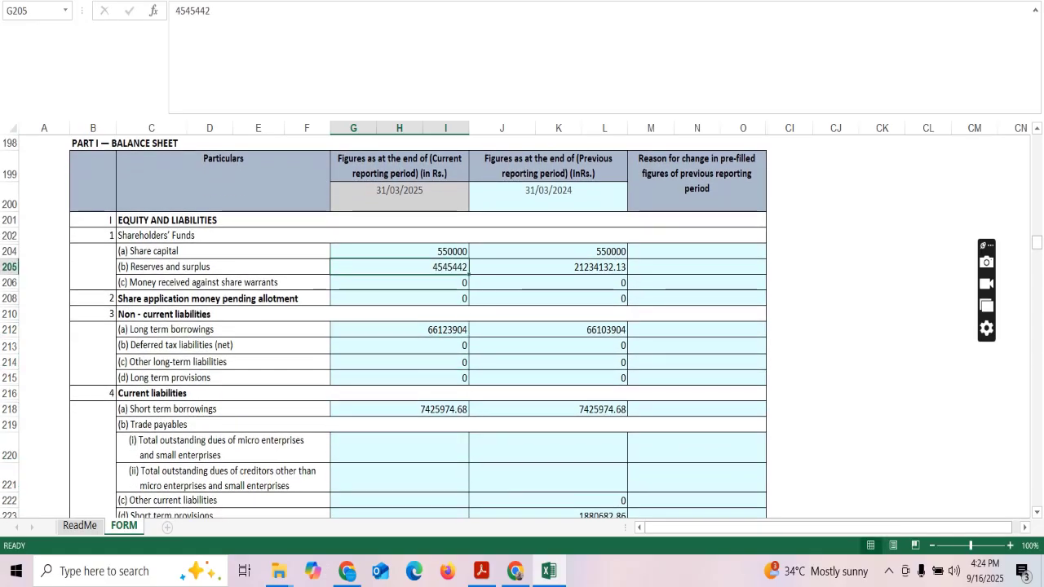
type("212")
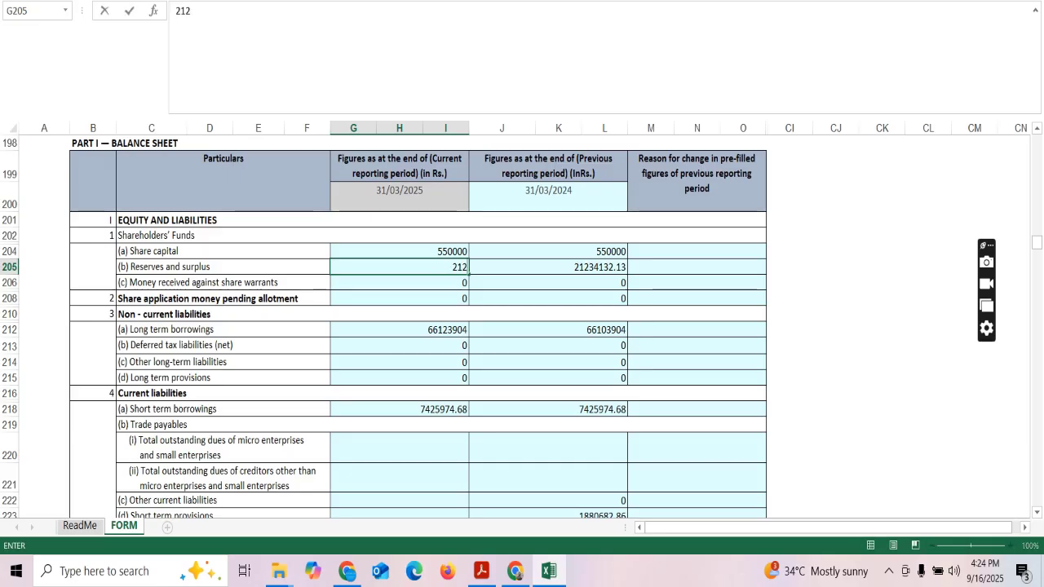
type("34132")
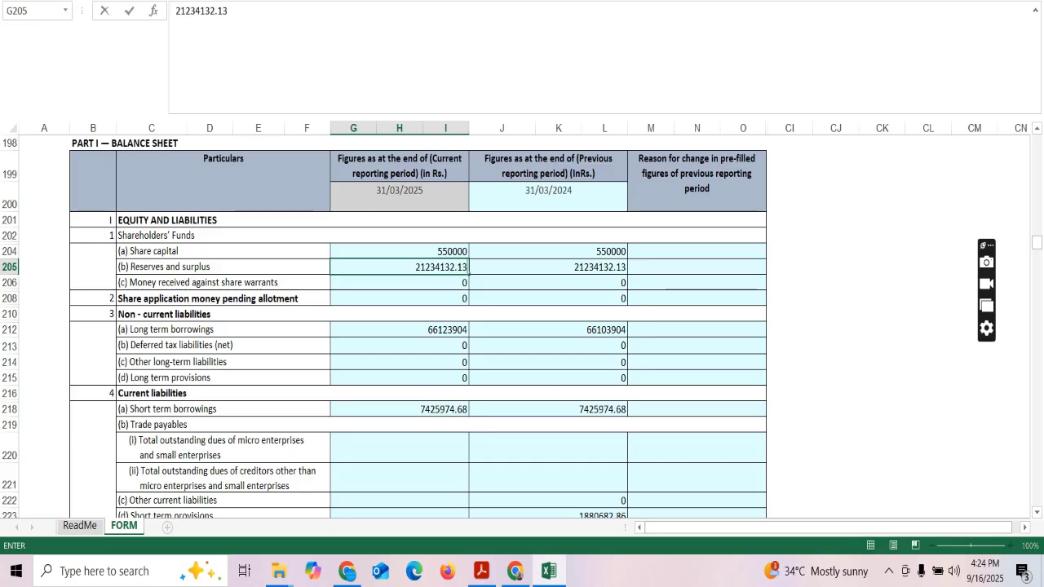
type(".13")
key("Return")
key("Down")
key("Down")
key("Down")
key("Down")
key("Down")
key("Down")
key("Down")
key("Down")
key("Down")
key("Down")
key("Down")
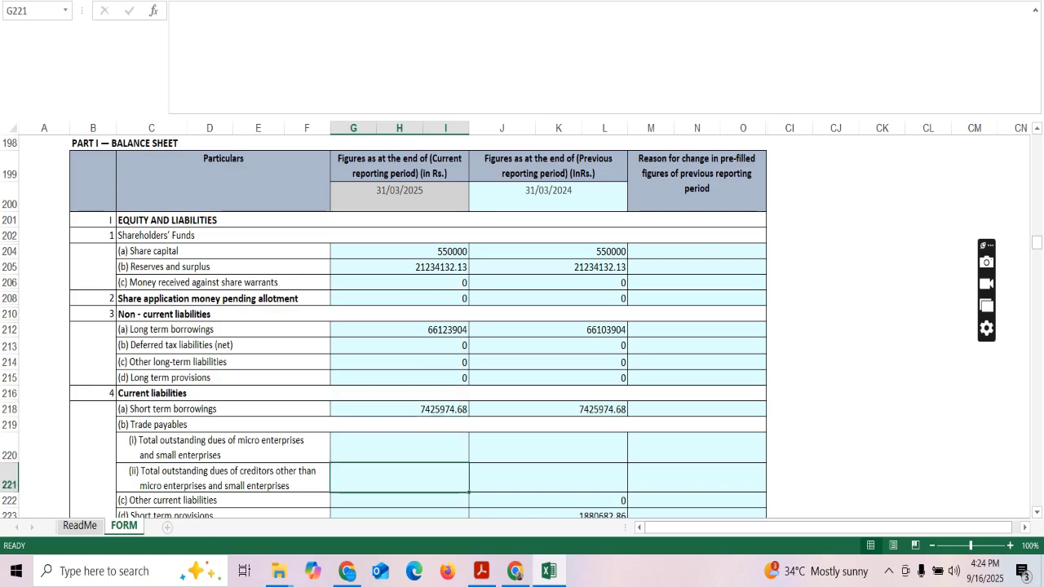
key("Down")
key("Down")
key("Down")
key("Down")
key("Down")
key("Down")
key("Down")
key("Down")
key("Down")
key("Down")
key("Down")
key("Down")
key("Down")
key("Down")
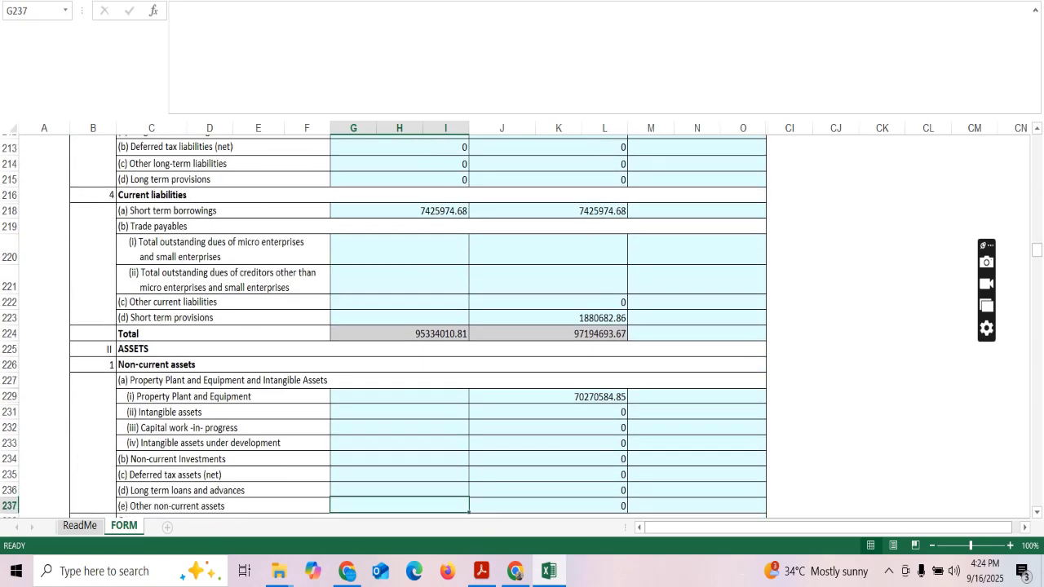
key("Down")
key("Down")
key("Down")
key("Down")
key("Down")
key("Down")
key("Down")
key("Down")
key("Down")
key("Down")
key("Down")
key("Down")
key("Down")
key("Down")
key("Down")
key("Down")
key("Down")
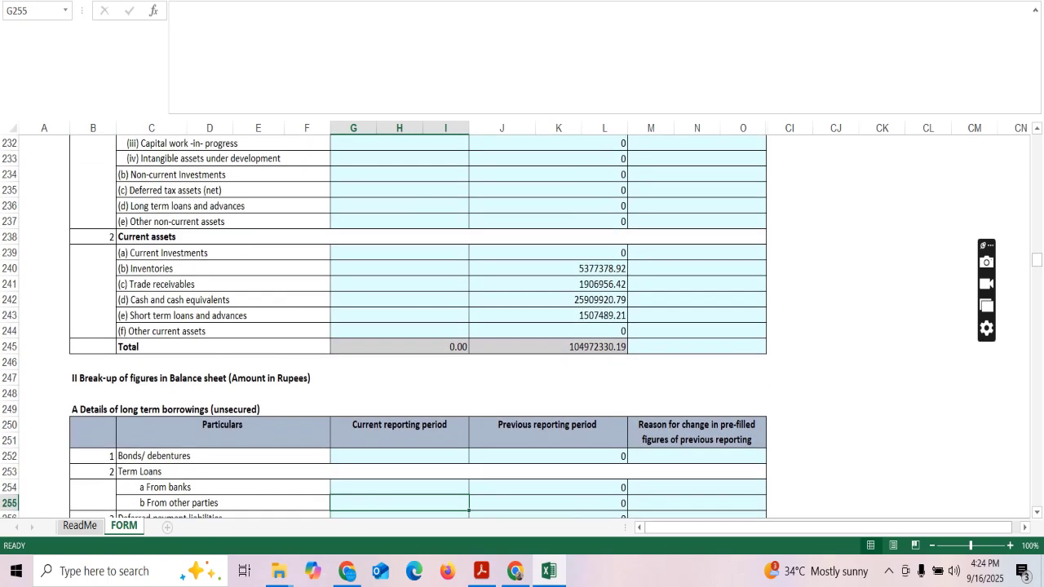
key("Down")
key("Down")
key("Down")
key("Down")
key("Down")
key("Down")
key("Down")
key("Down")
key("Down")
key("Down")
key("Down")
key("Down")
key("Down")
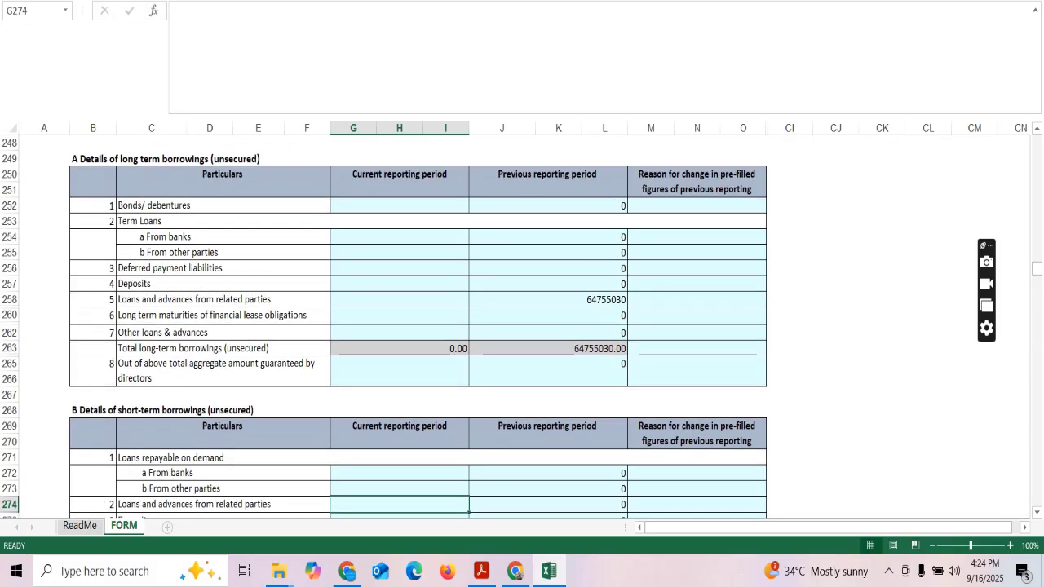
key("Down")
key("Down")
key("Down")
key("Down")
key("Down")
key("Down")
key("Down")
key("Down")
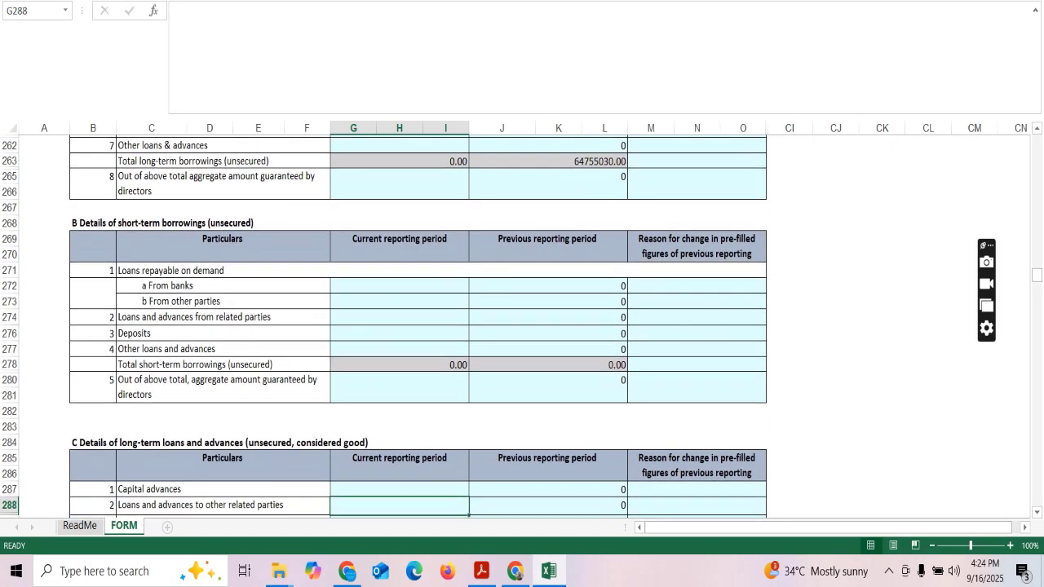
key("Down")
key("Down")
key("Down")
key("Down")
key("Down")
key("Down")
key("Down")
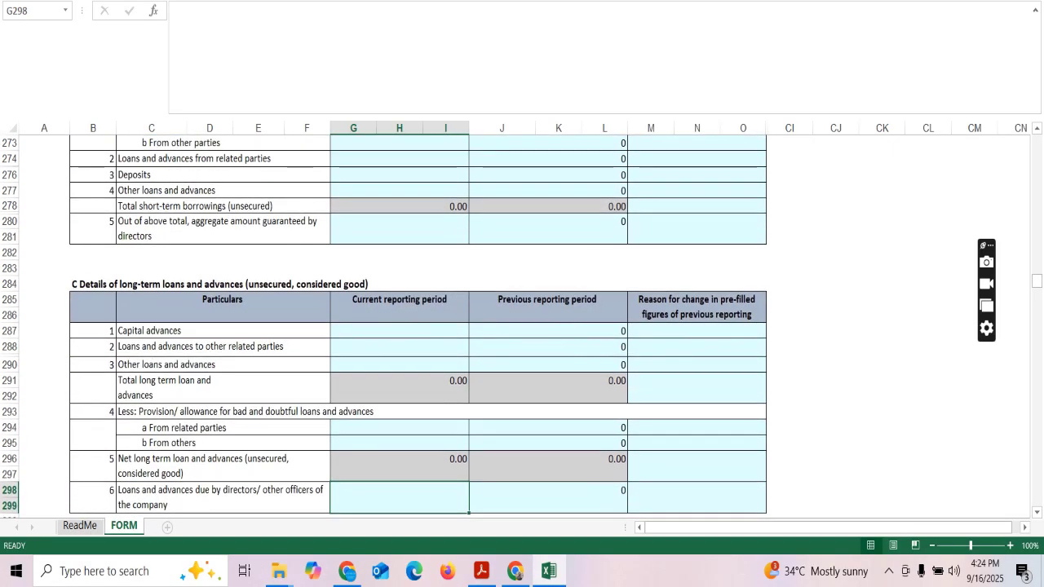
key("Down")
key("Down")
key("Down")
key("Down")
key("Down")
key("Down")
key("Down")
key("Down")
key("Down")
key("Down")
key("Down")
key("Down")
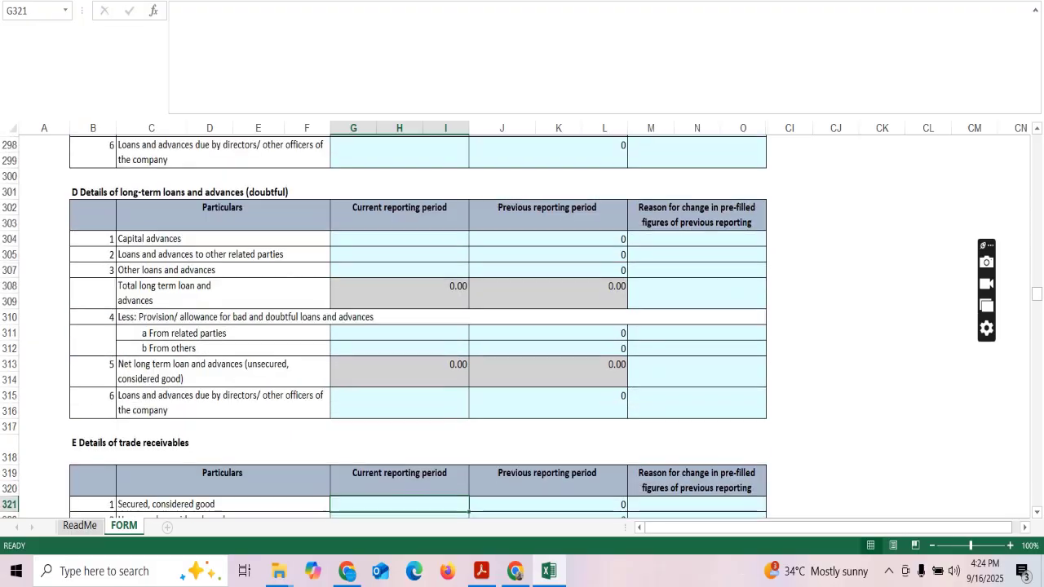
key("Down")
key("Down")
key("Down")
key("Down")
key("Down")
key("Down")
key("Down")
key("Down")
key("Down")
key("Down")
key("Down")
key("Down")
key("Down")
key("Down")
key("Down")
key("Down")
key("Down")
key("Down")
key("Down")
key("Down")
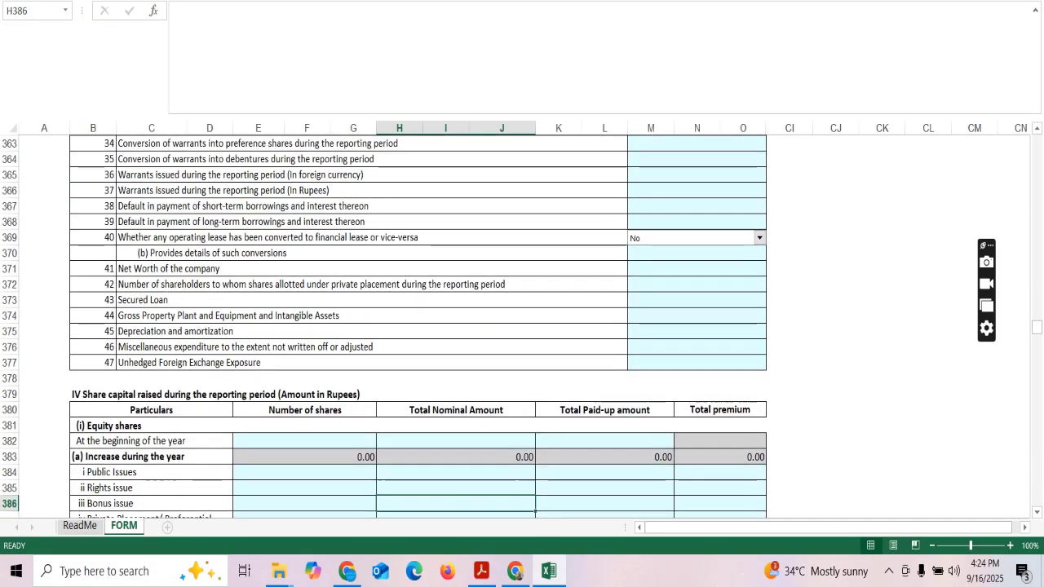
key("Down")
key("Down")
key("Down")
key("Down")
key("Down")
key("Down")
key("Down")
key("Down")
key("Down")
key("Down")
key("Down")
key("Down")
key("Down")
key("Down")
key("Down")
key("Down")
key("Down")
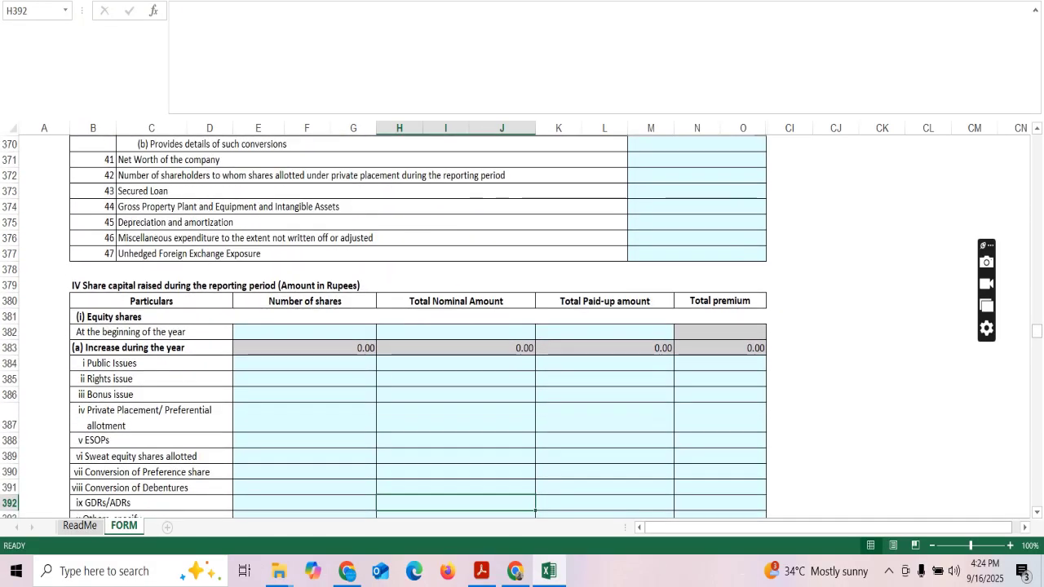
key("Down")
key("Down")
key("Down")
key("Down")
key("Down")
key("Down")
key("Down")
key("Down")
key("Down")
key("Down")
key("Down")
key("Down")
key("Down")
key("Down")
key("Down")
key("Down")
key("Down")
key("Down")
key("Down")
key("Down")
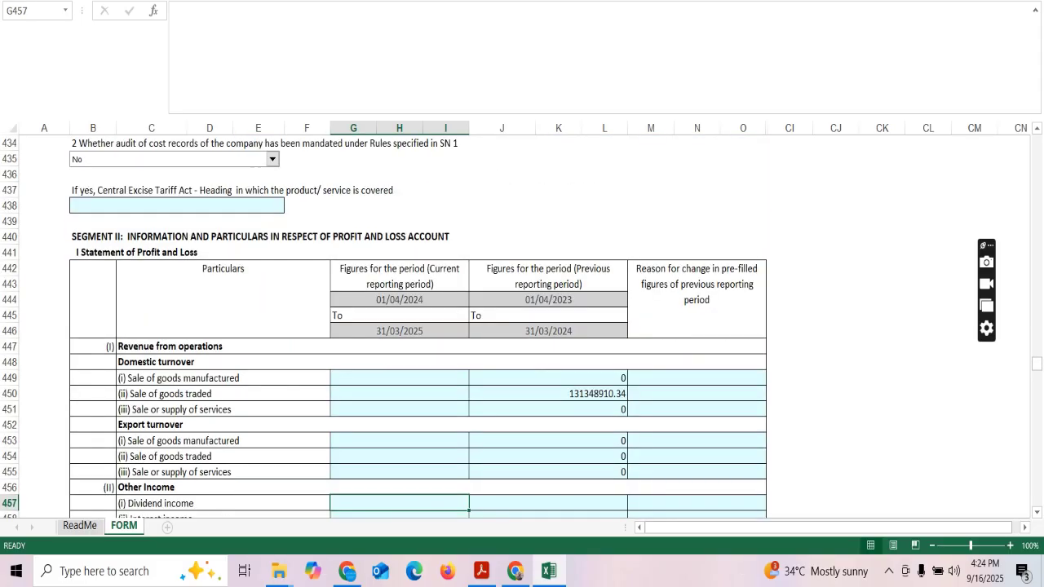
key("Down")
key("Down")
key("Down")
key("Down")
key("Down")
key("Down")
key("Down")
key("Down")
key("Down")
key("Down")
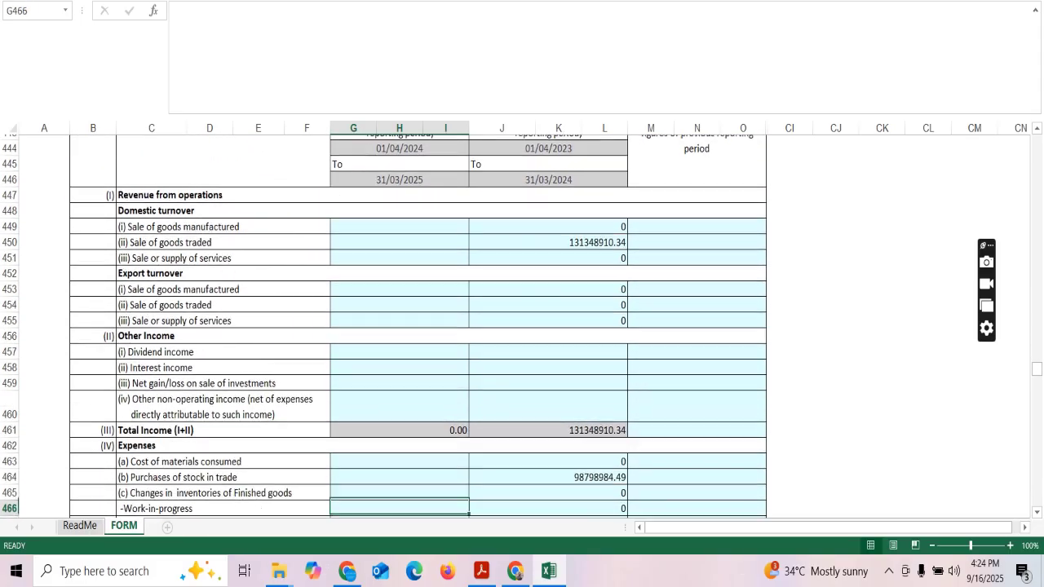
key("Down")
key("Down")
key("Down")
key("Down")
key("Down")
key("Down")
key("Down")
key("Down")
key("Down")
key("Down")
key("Down")
key("Down")
key("Down")
key("Down")
key("Down")
key("Down")
key("Down")
key("Down")
key("Down")
key("Down")
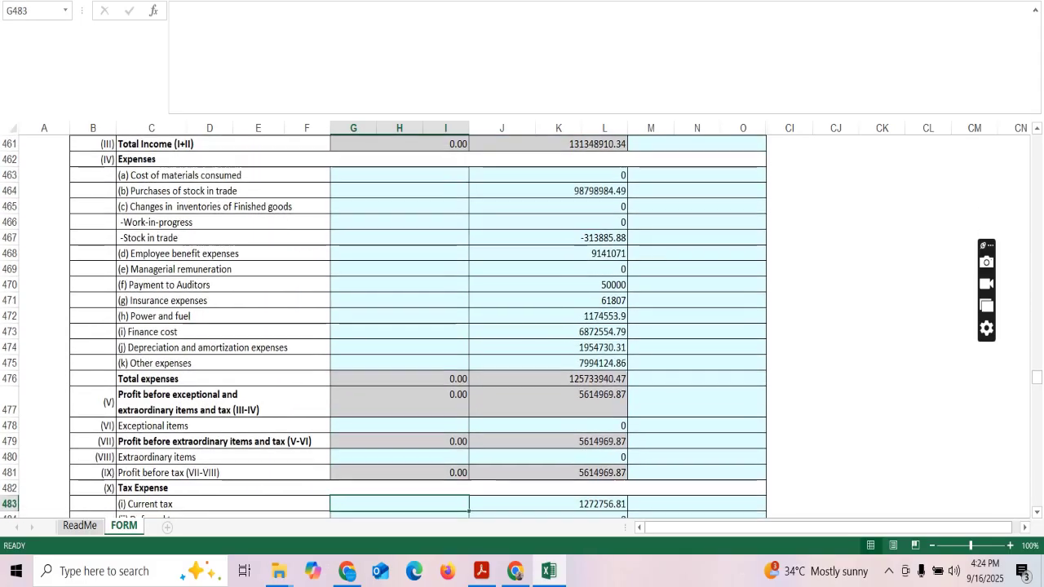
key("Down")
key("Down")
key("Down")
key("Down")
key("Down")
key("Down")
key("Down")
key("Down")
key("Down")
key("Down")
key("Down")
key("Down")
key("Down")
key("Down")
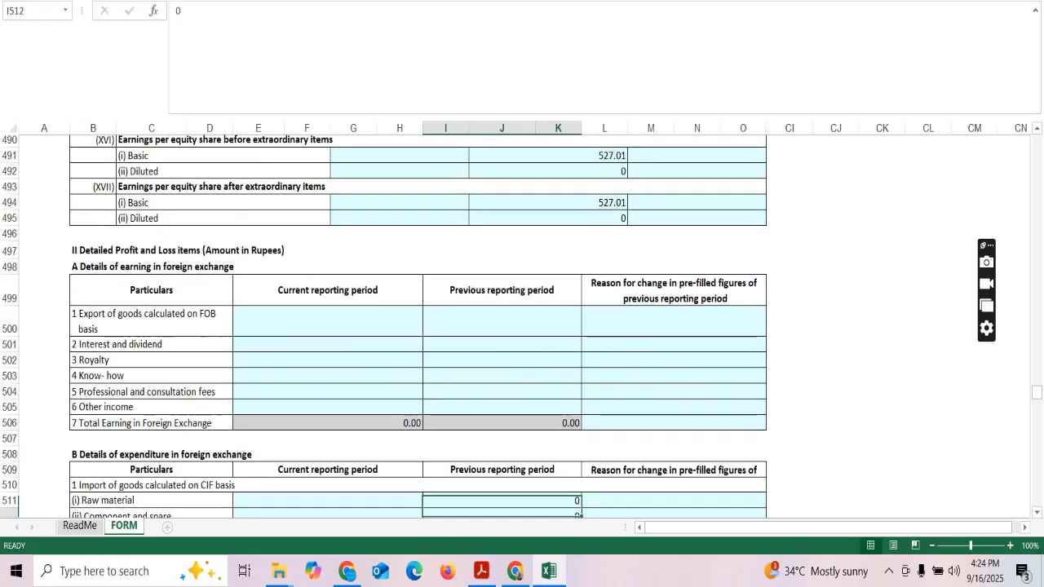
key("Down")
key("Down")
key("Down")
key("Down")
key("Down")
key("Down")
key("Down")
key("Down")
key("Down")
key("Down")
key("Down")
key("Down")
key("Down")
key("Down")
key("Down")
key("Down")
key("Down")
key("Down")
key("Down")
key("Down")
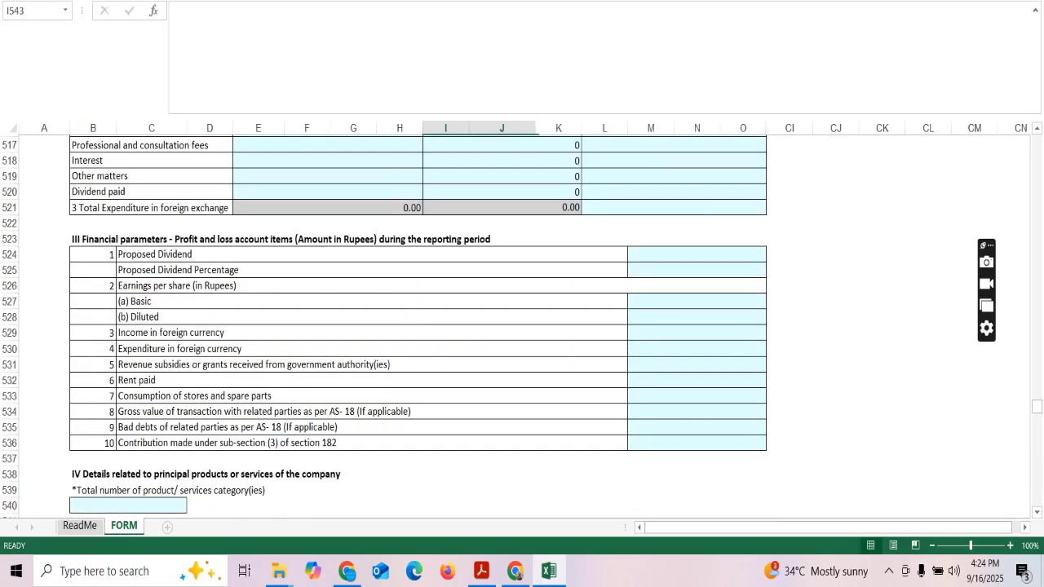
key("Down")
key("Down")
key("Down")
key("Down")
key("Down")
key("Down")
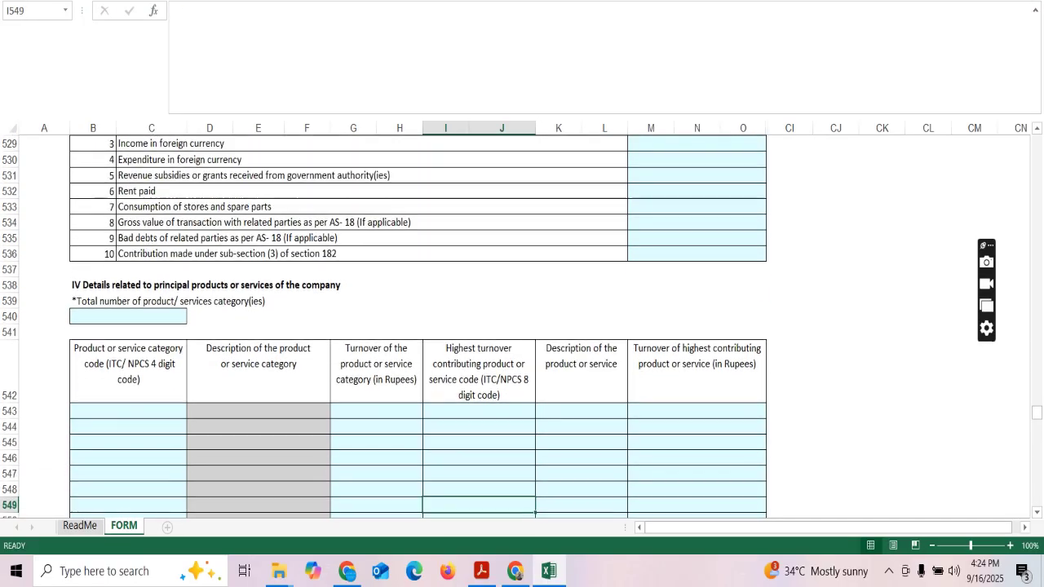
key("Down")
key("Down")
key("Down")
key("Down")
key("Down")
key("Down")
key("Down")
key("Down")
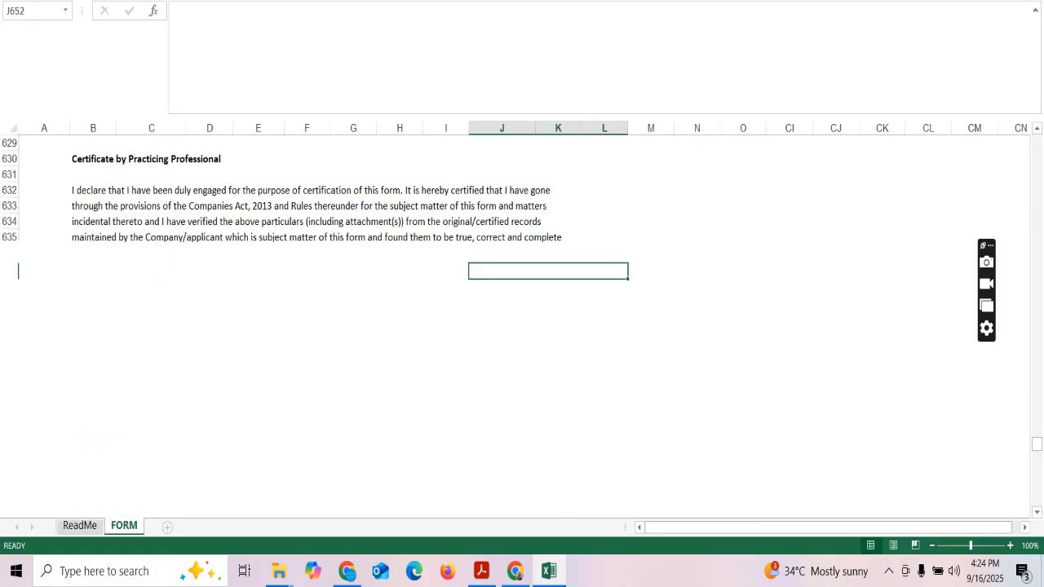
key("Down")
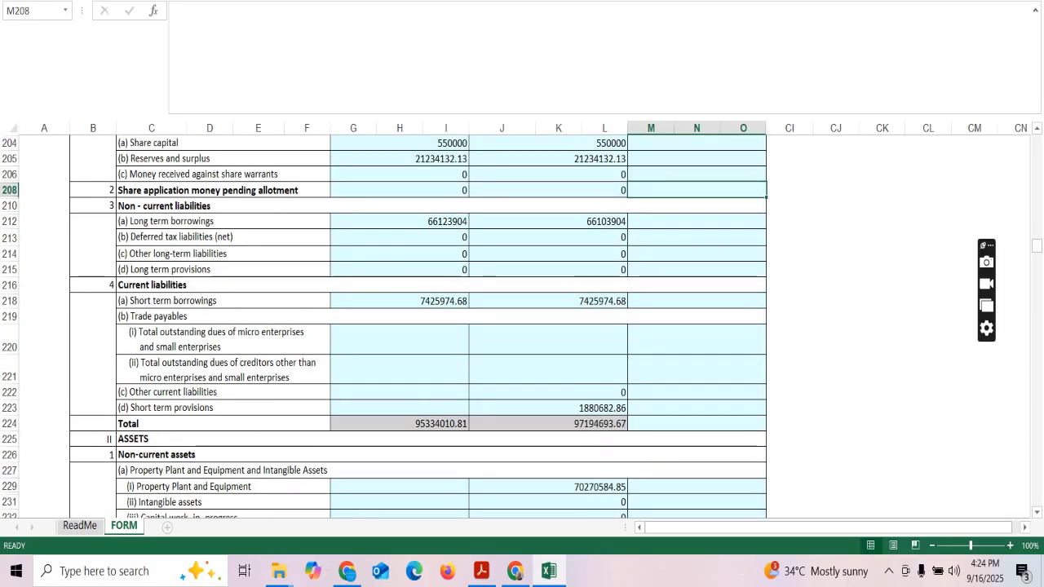
Scroll the AOC-4 form down to its signature fields and back, then flip to the ReadMe sheet.
left_click_drag(1037, 245, 1037, 366)
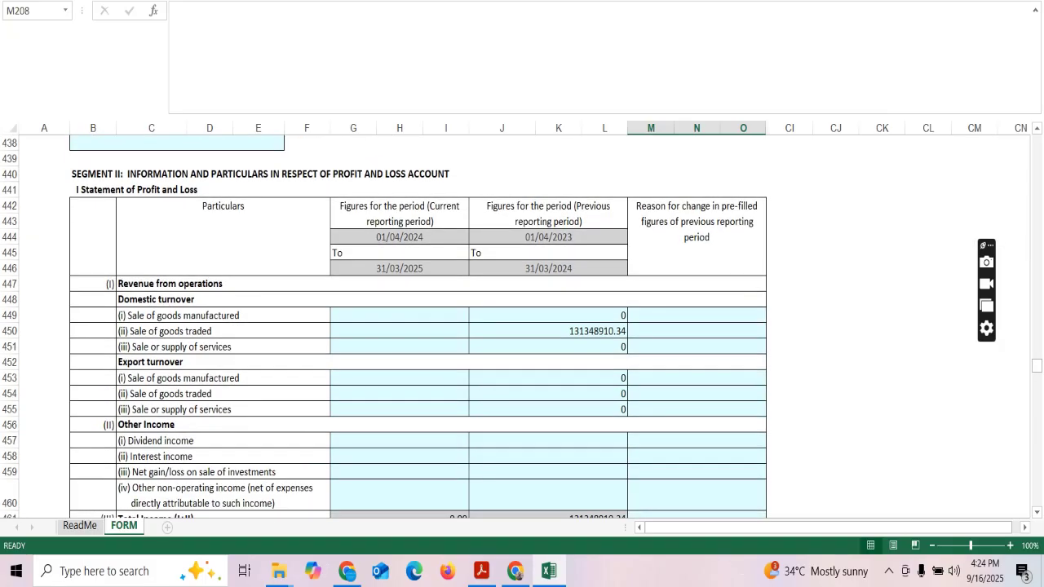
mouse_move(1037, 367)
left_mouse_down()
mouse_move(1037, 499)
mouse_move(1037, 472)
left_mouse_up()
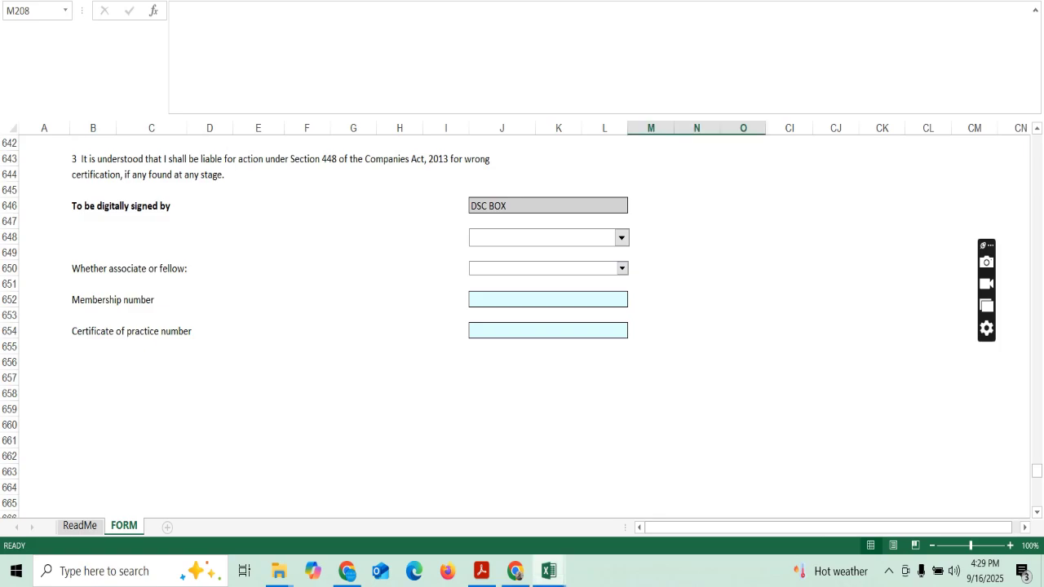
left_click_drag(1037, 471, 1037, 140)
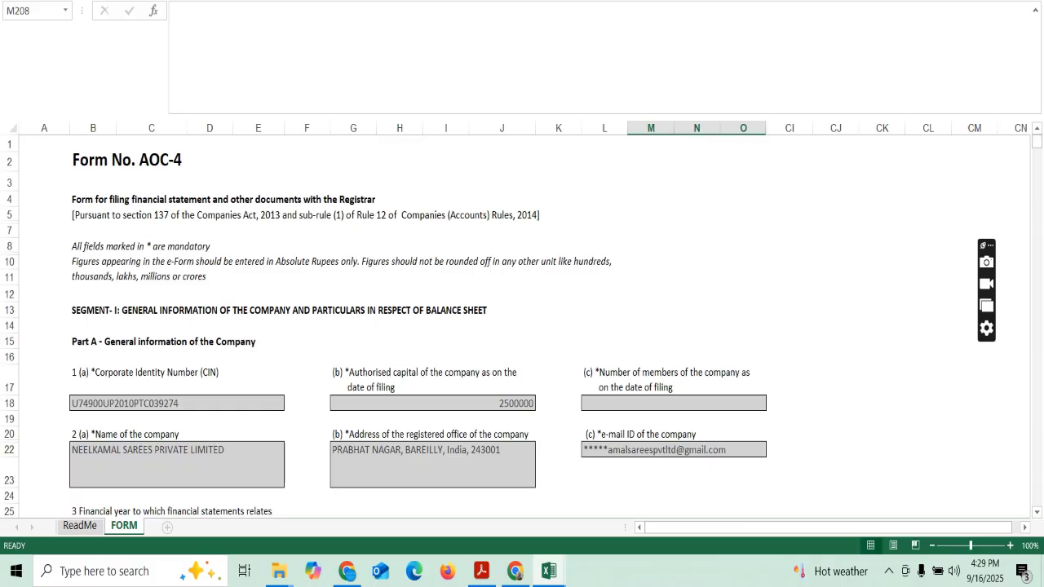
key("ctrl+Page_Up")
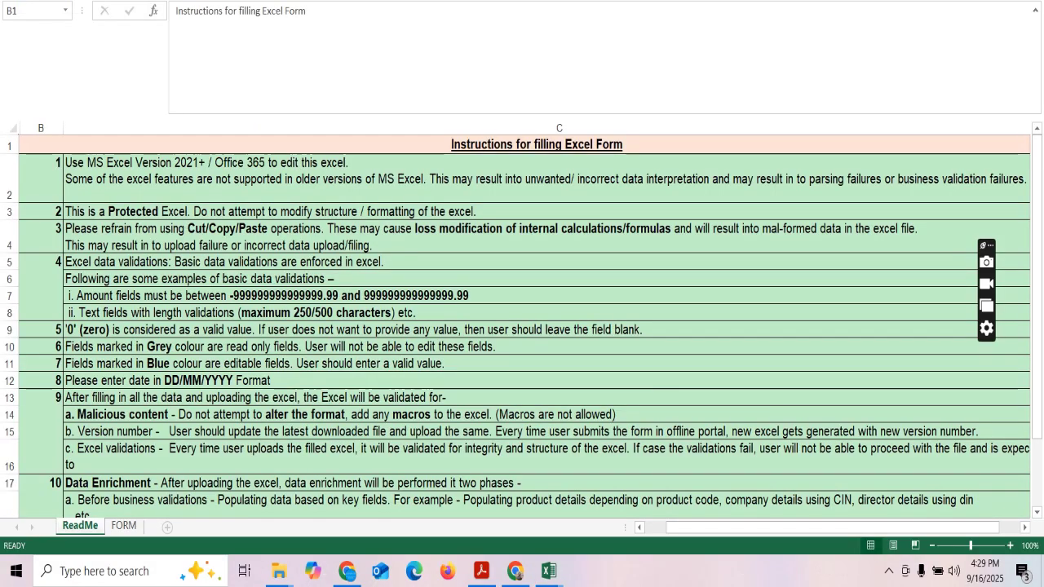
key("ctrl+Page_Down")
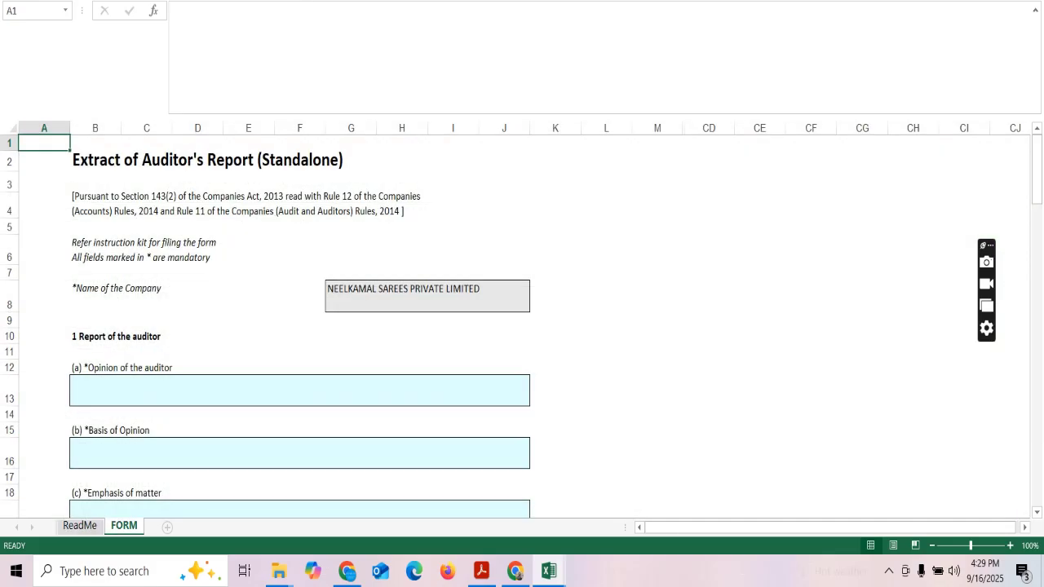
Check the Opinion and Basis of Opinion fields and scroll the auditor's report form down to the Declaration.
left_click(299, 389)
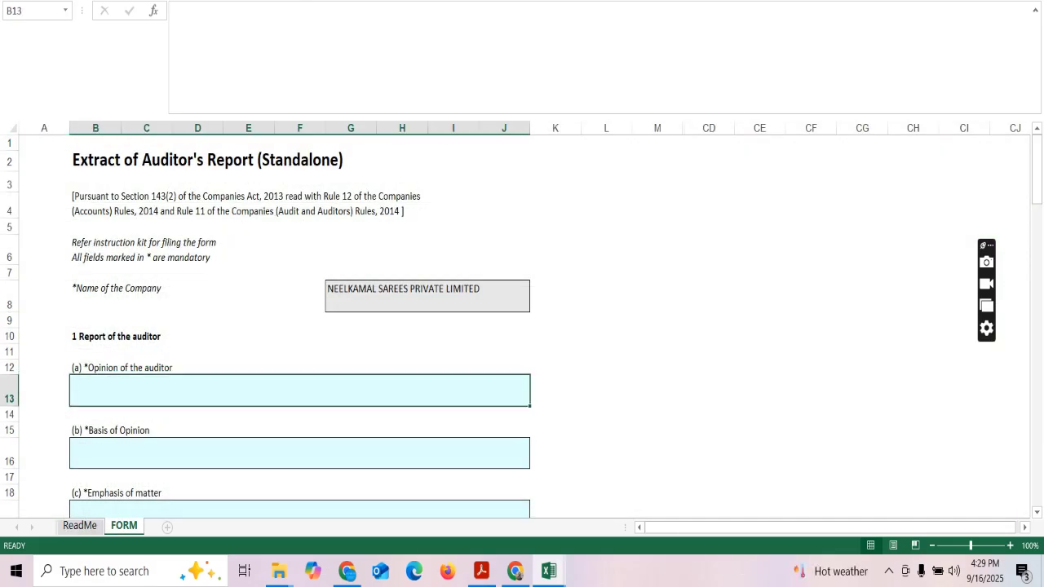
left_click(299, 452)
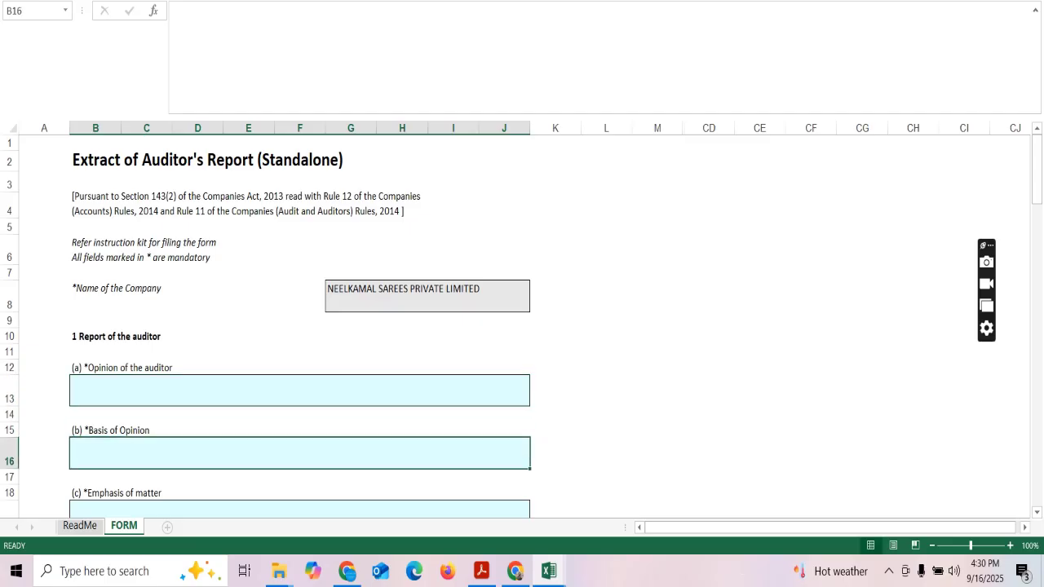
scroll(522, 326, "down", 3)
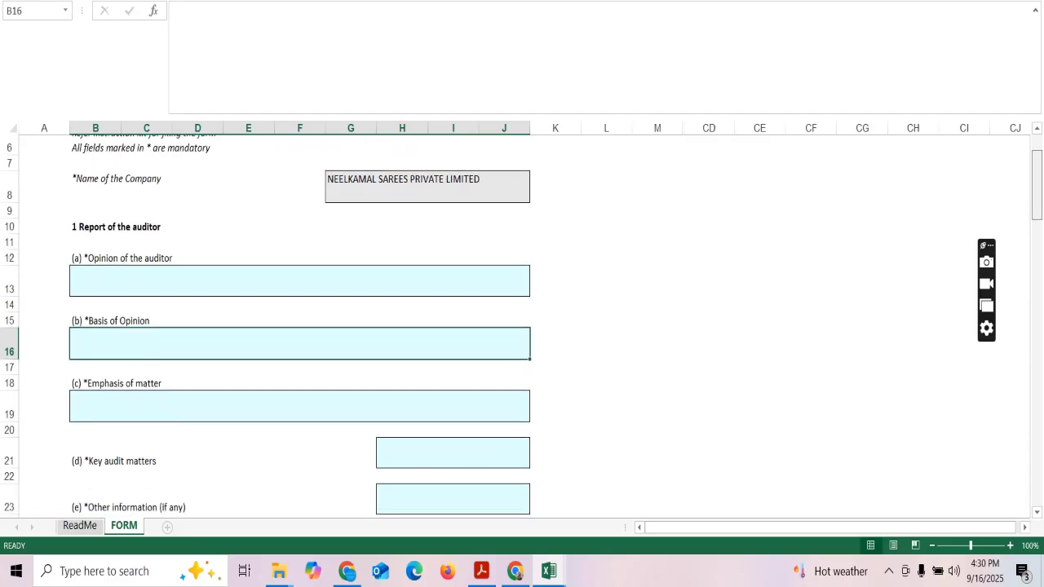
scroll(523, 326, "down", 3)
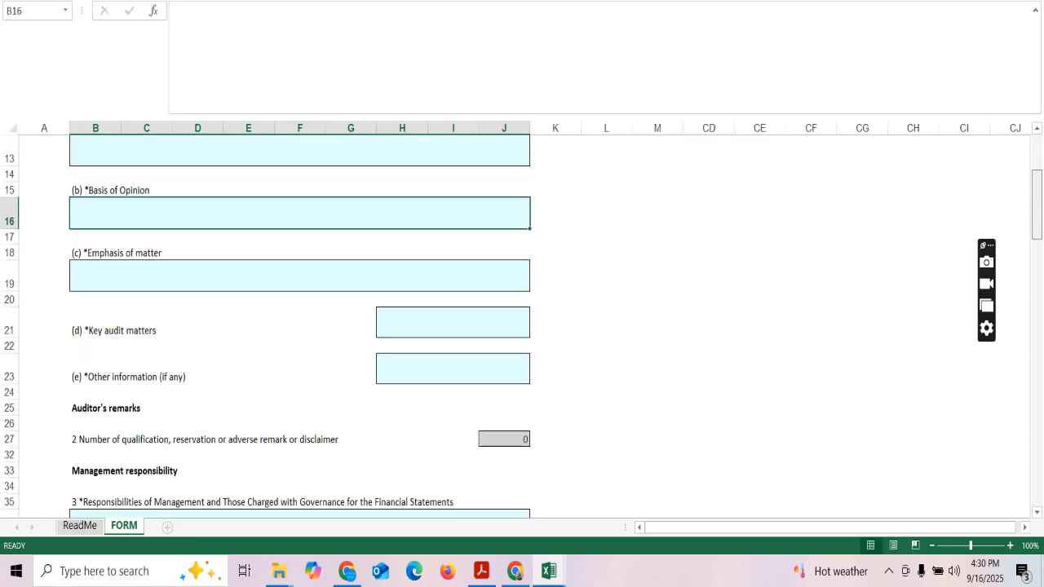
scroll(522, 326, "down", 2)
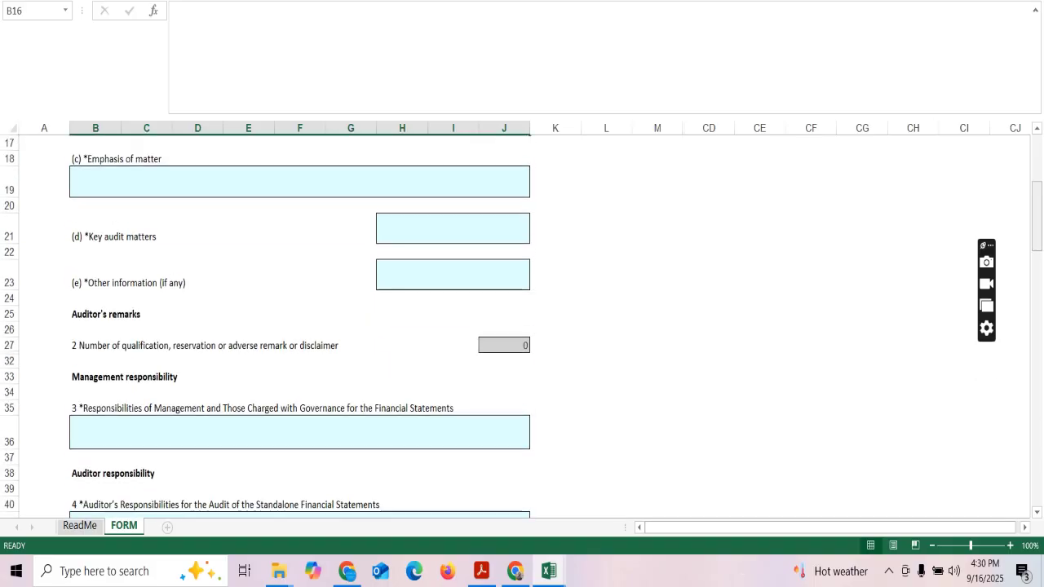
scroll(522, 326, "down", 2)
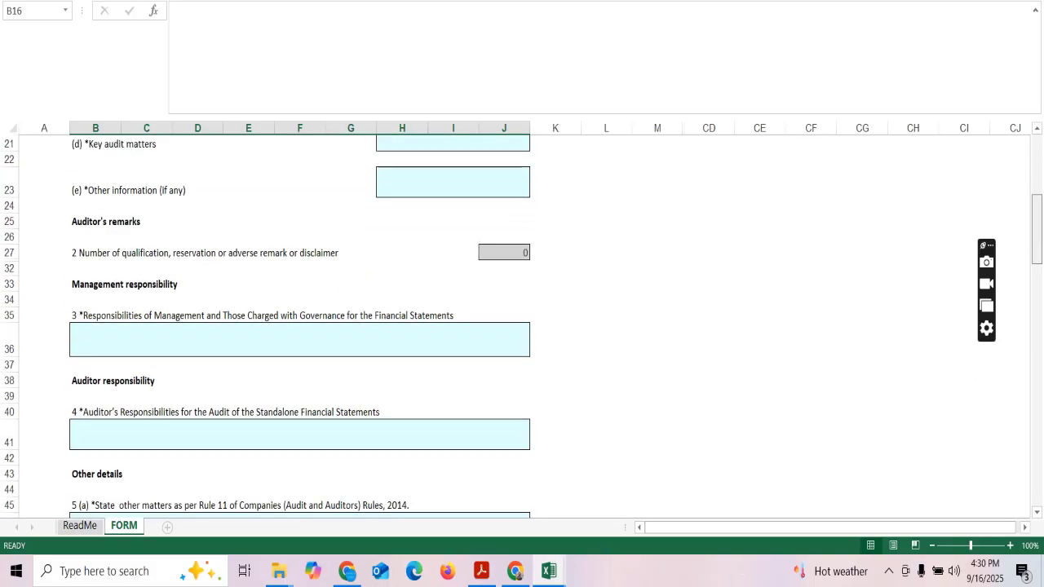
scroll(522, 326, "down", 4)
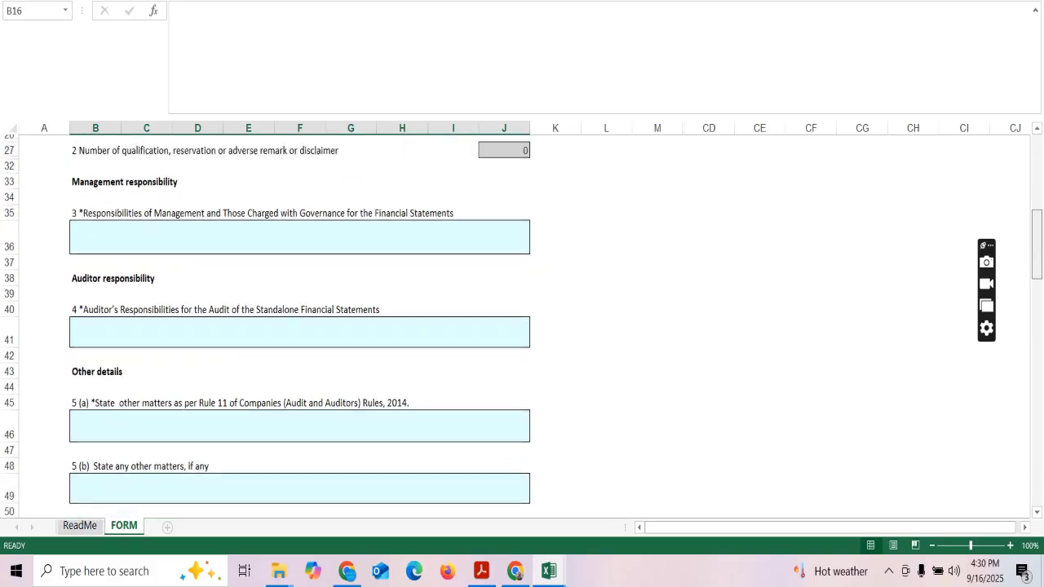
scroll(522, 326, "down", 3)
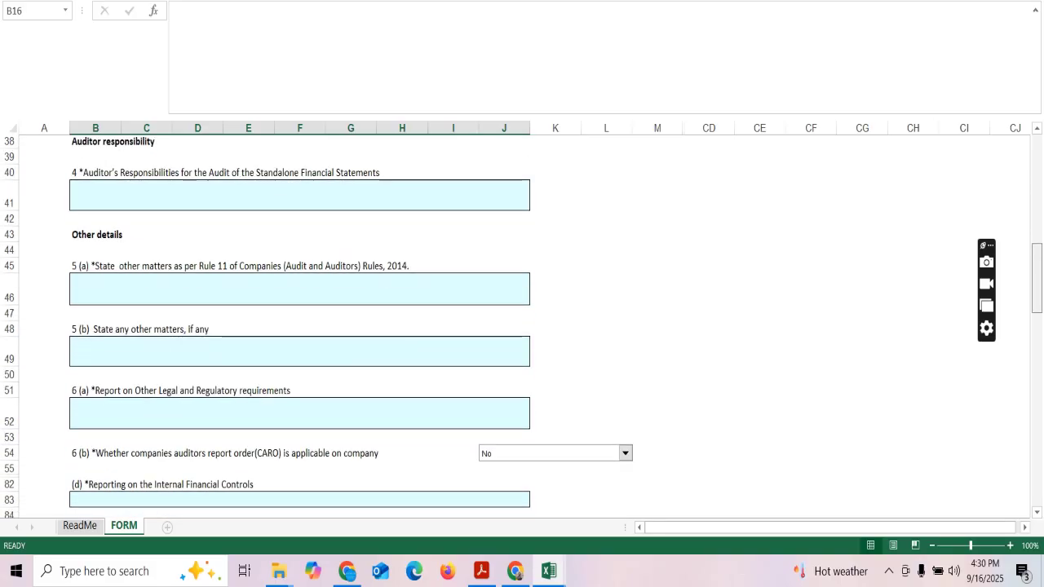
scroll(522, 326, "down", 1)
scroll(522, 326, "down", 2)
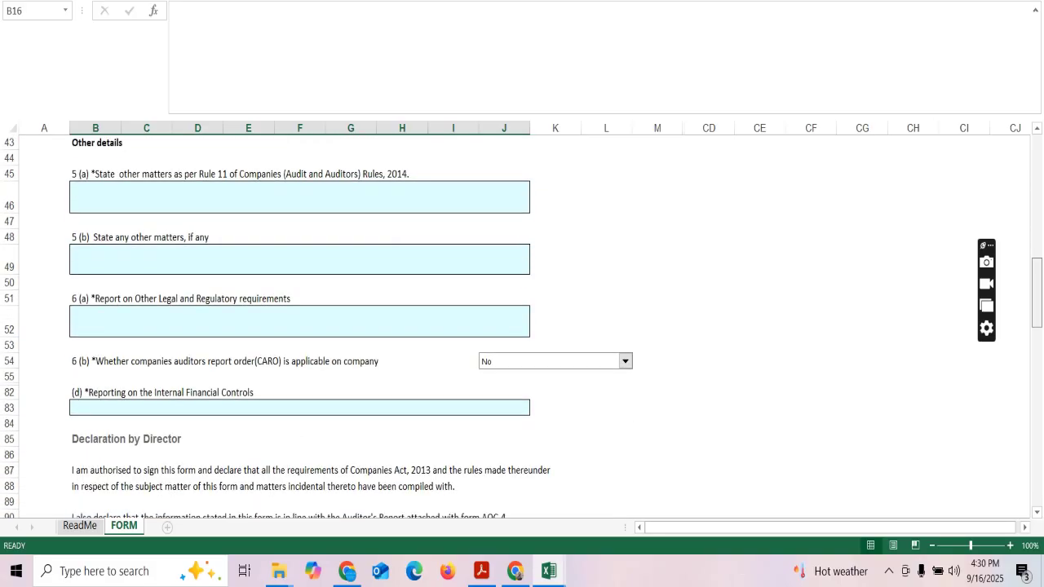
scroll(522, 327, "down", 4)
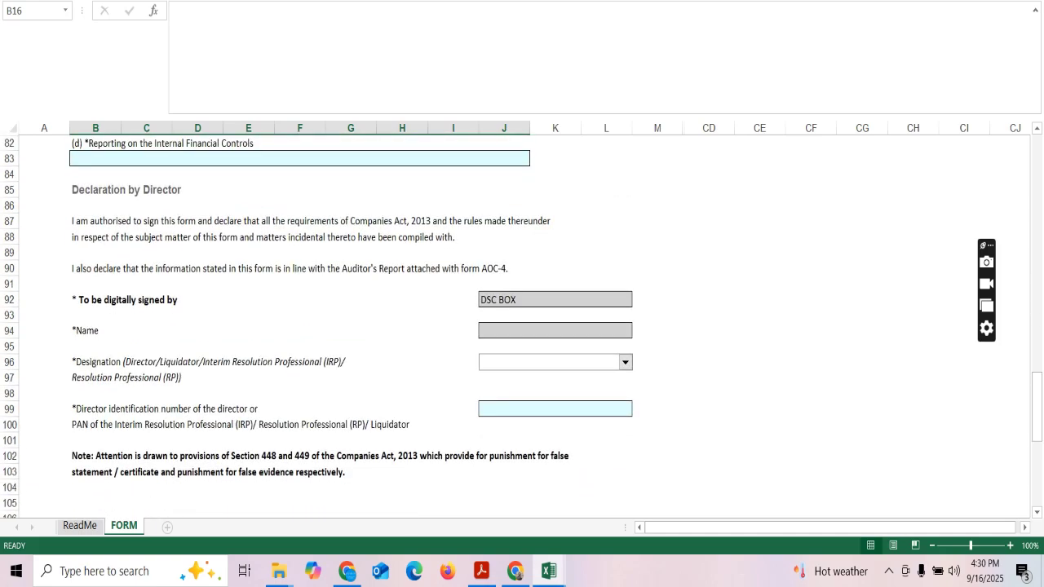
Browse the Designation choices without selecting one, then scroll back up the form.
key("alt+Down")
key("Down")
key("Down")
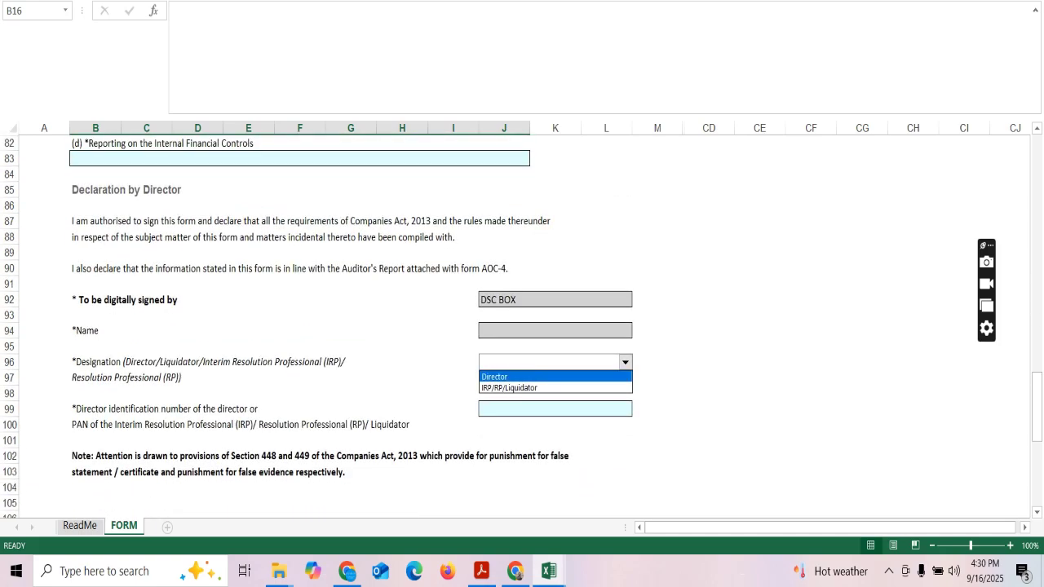
key("Escape")
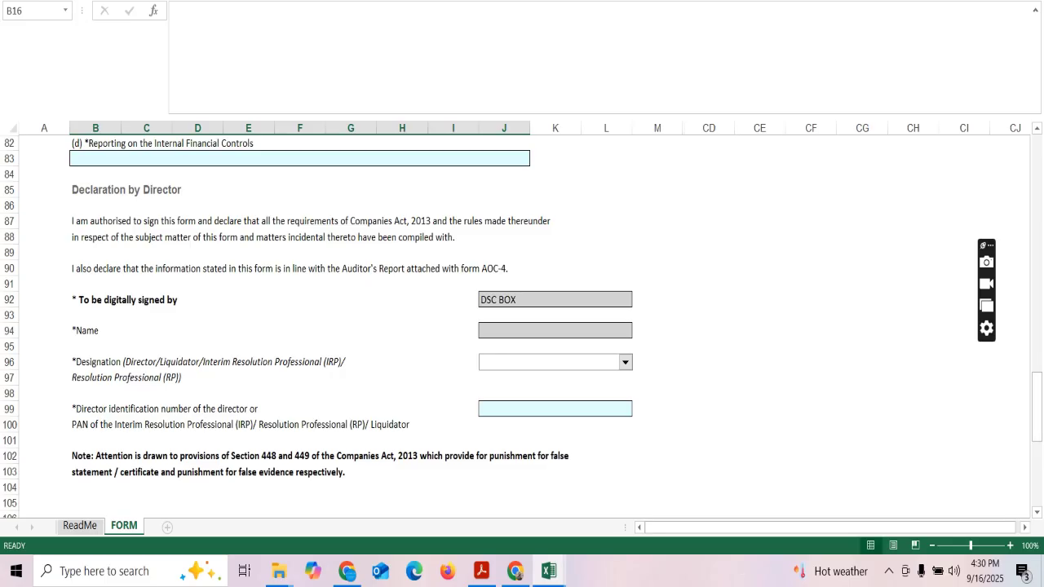
left_click_drag(1037, 407, 1037, 168)
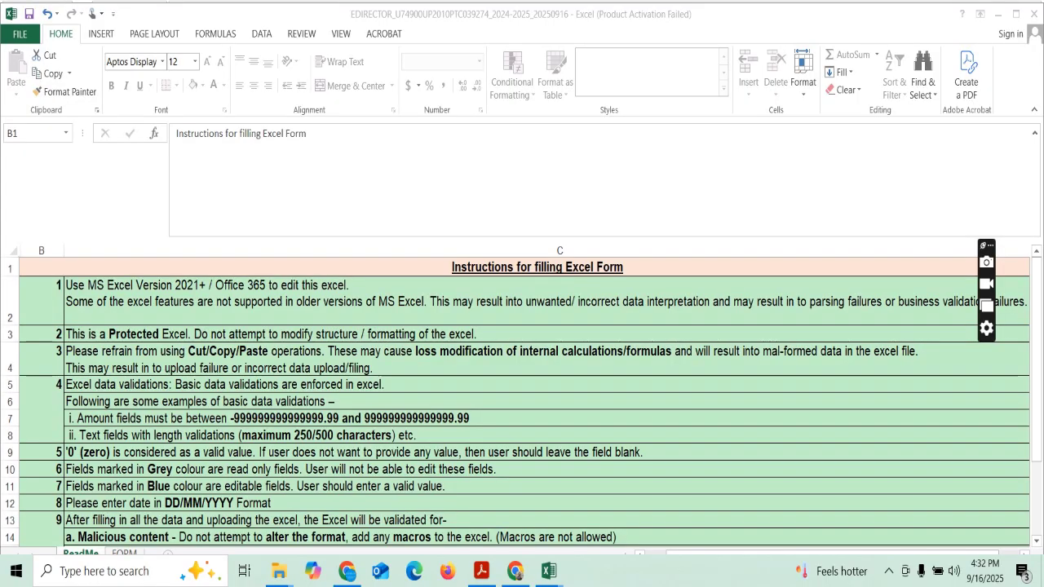
Maximise the board's report workbook and scroll its FORM sheet to the Declaration.
left_click_drag(1037, 269, 1036, 302)
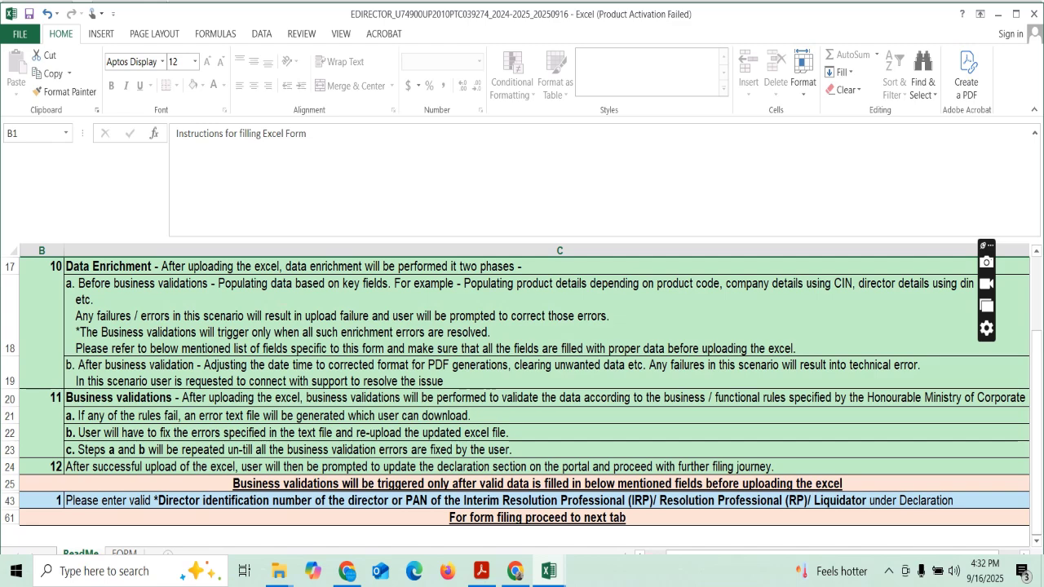
left_click(1017, 14)
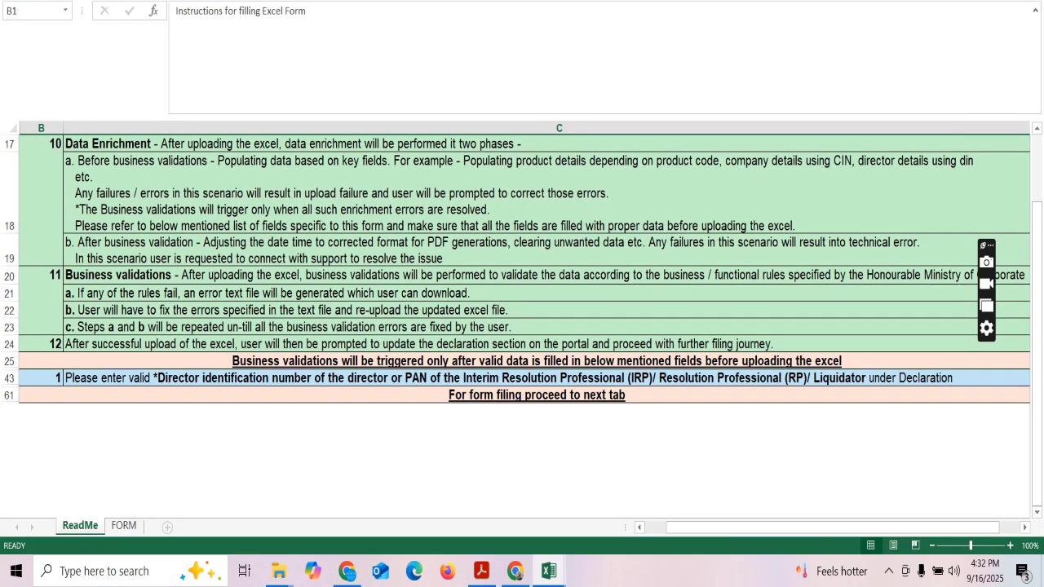
left_click(124, 526)
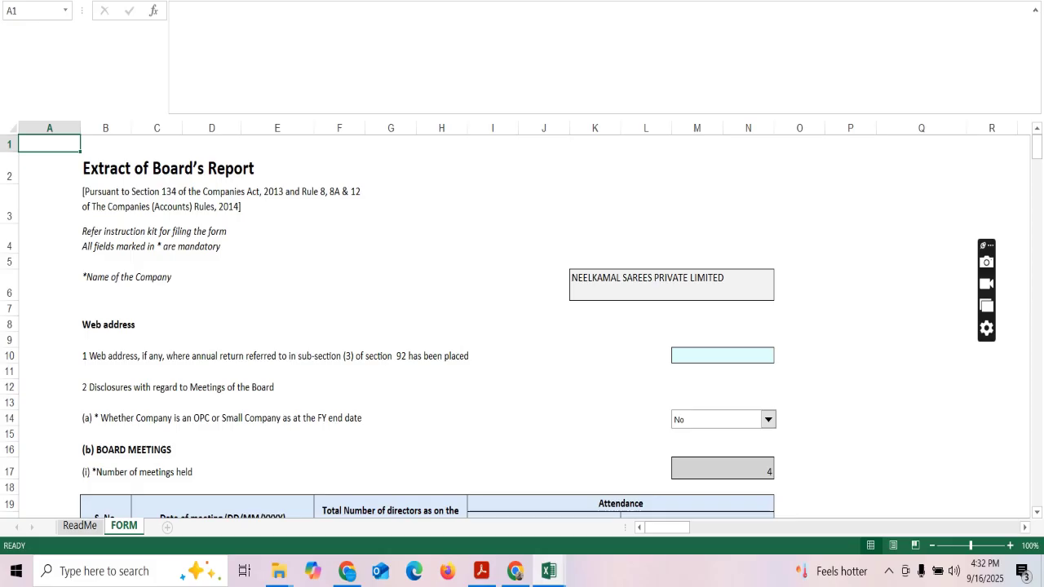
left_click_drag(1036, 148, 1037, 158)
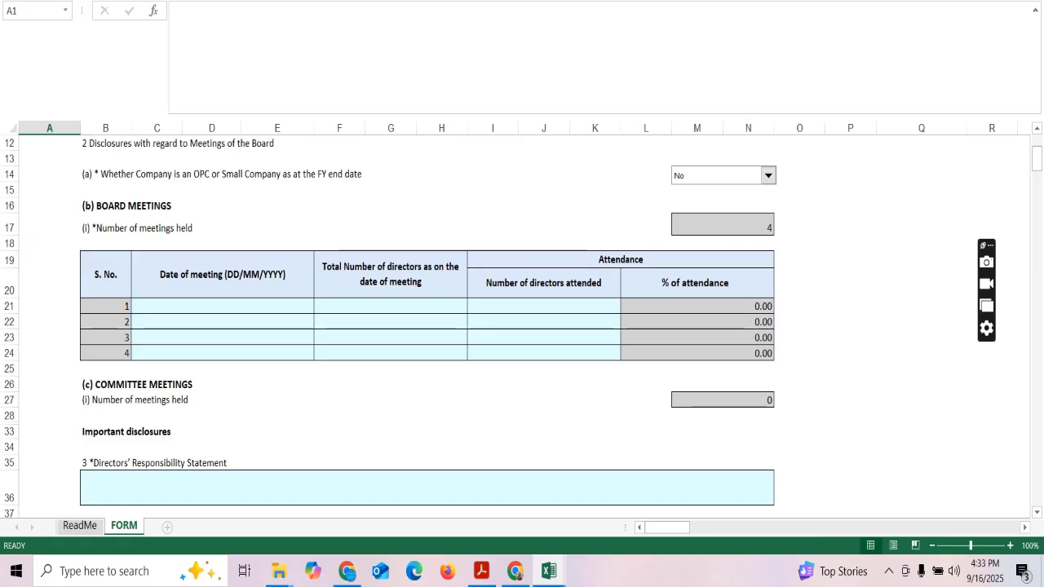
left_click_drag(1037, 159, 1037, 320)
left_click_drag(1037, 493, 1037, 407)
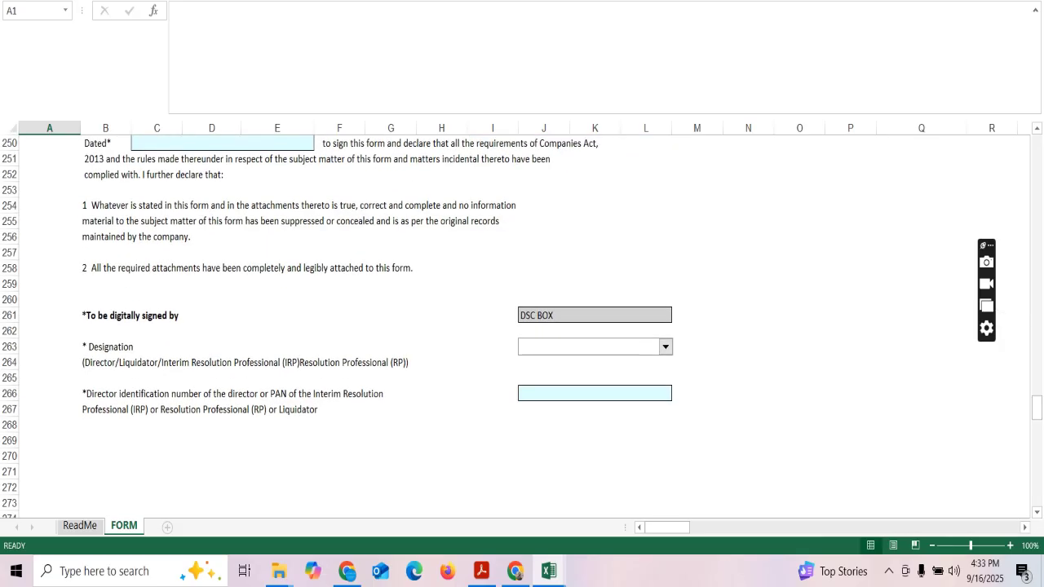
Set the designation to Director and leave the DIN field J266 blank.
left_click(666, 347)
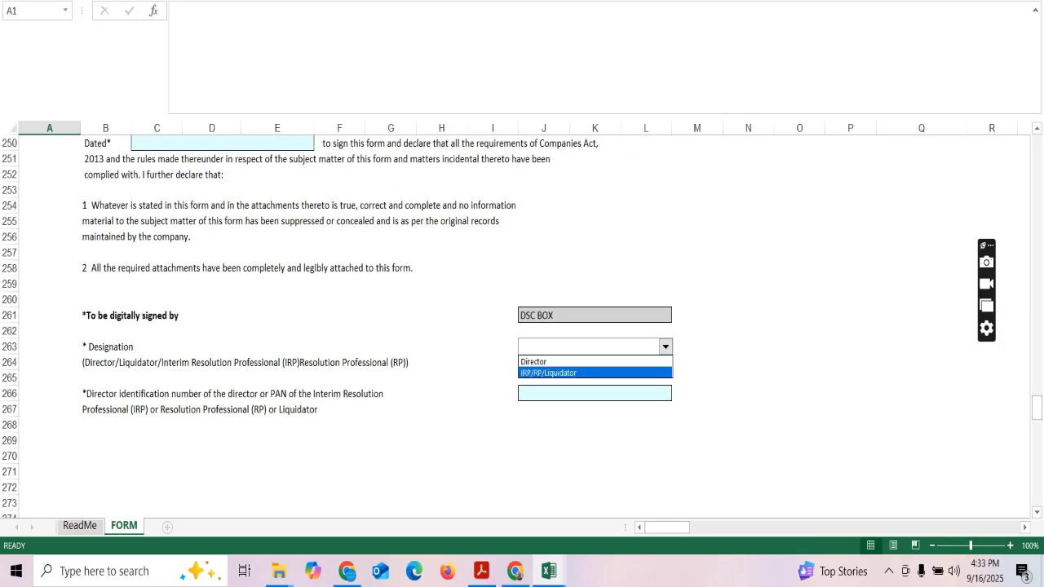
left_click(665, 346)
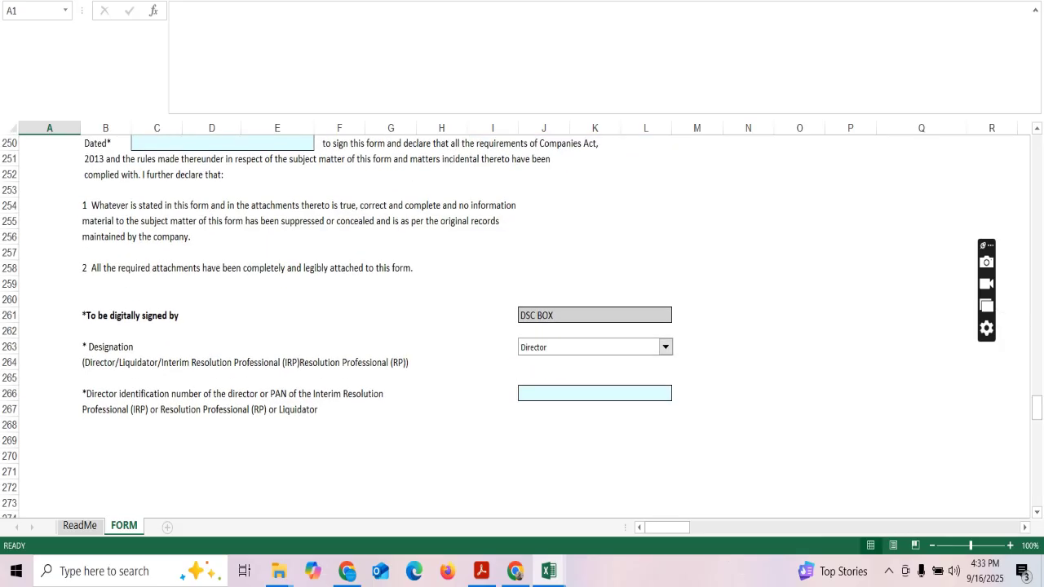
left_click(595, 394)
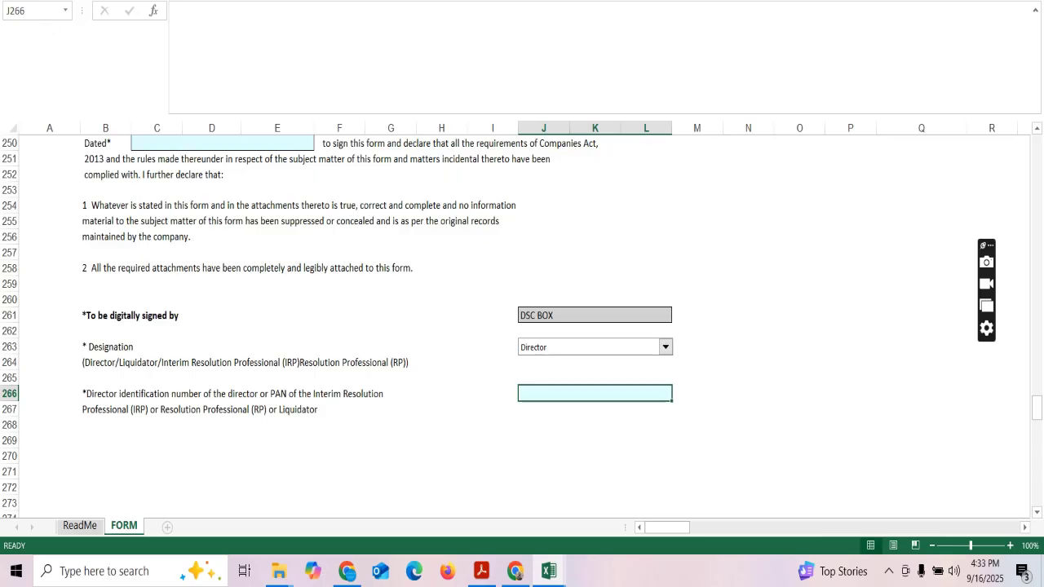
type("156")
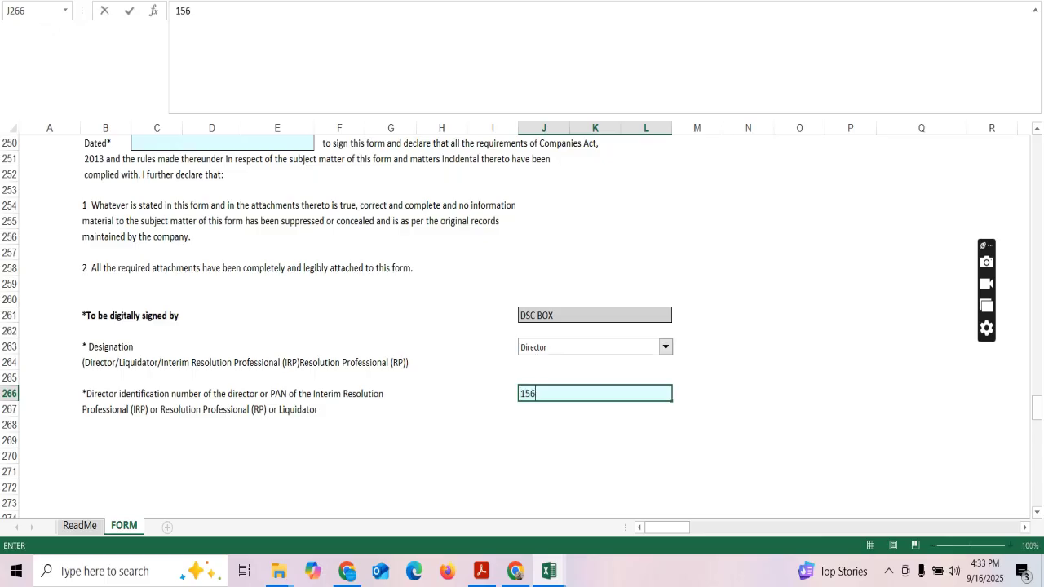
type("6")
key("BackSpace")
key("BackSpace")
key("BackSpace")
key("BackSpace")
mouse_move(1037, 408)
left_mouse_down()
mouse_move(1037, 433)
mouse_move(1037, 409)
left_mouse_up()
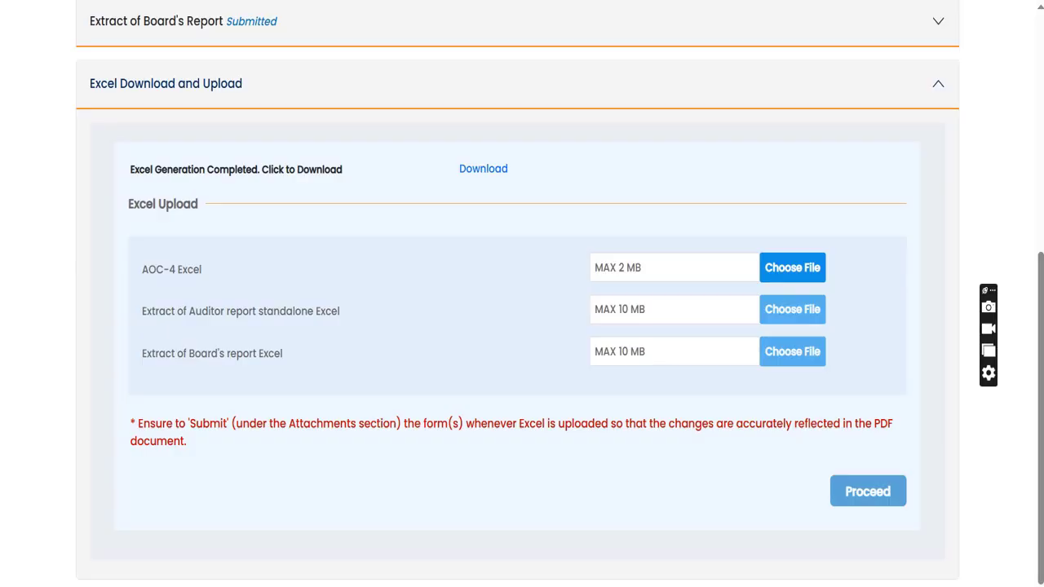
Upload the AOC-4 Excel file from the DEMO folder into the AOC-4 Excel slot.
left_click(792, 268)
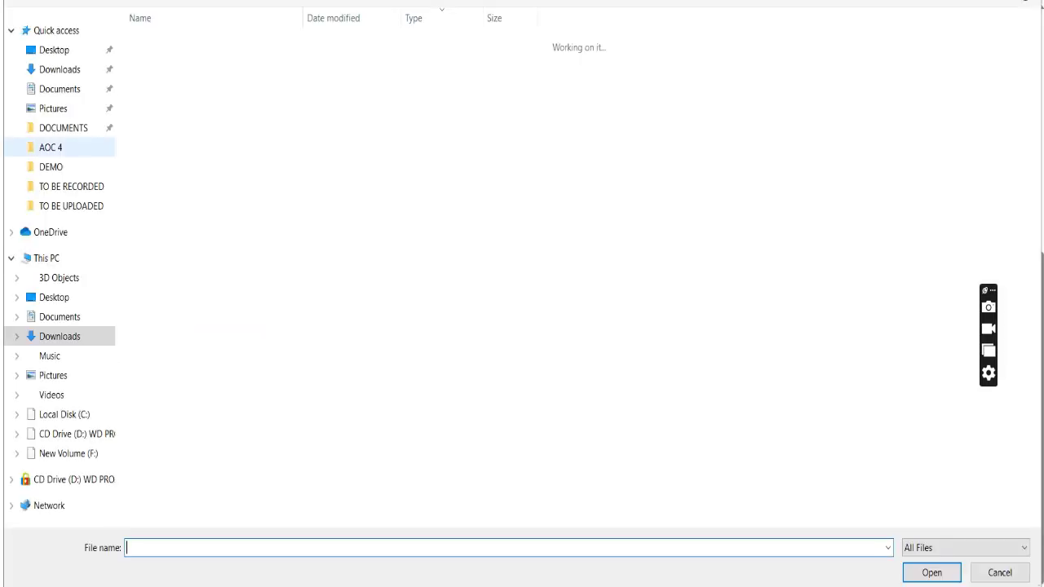
left_click(50, 166)
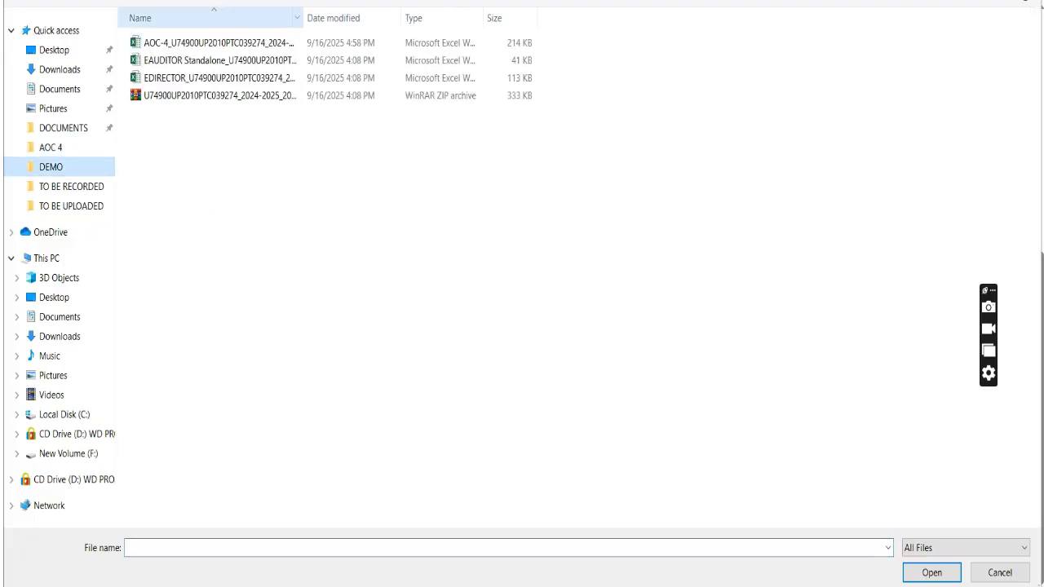
left_click(219, 42)
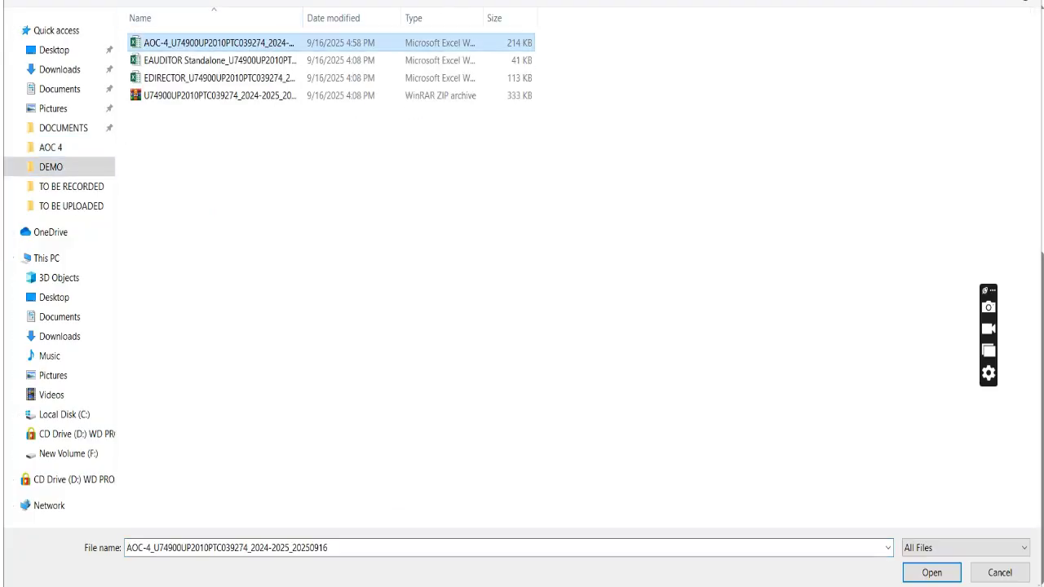
left_click(932, 573)
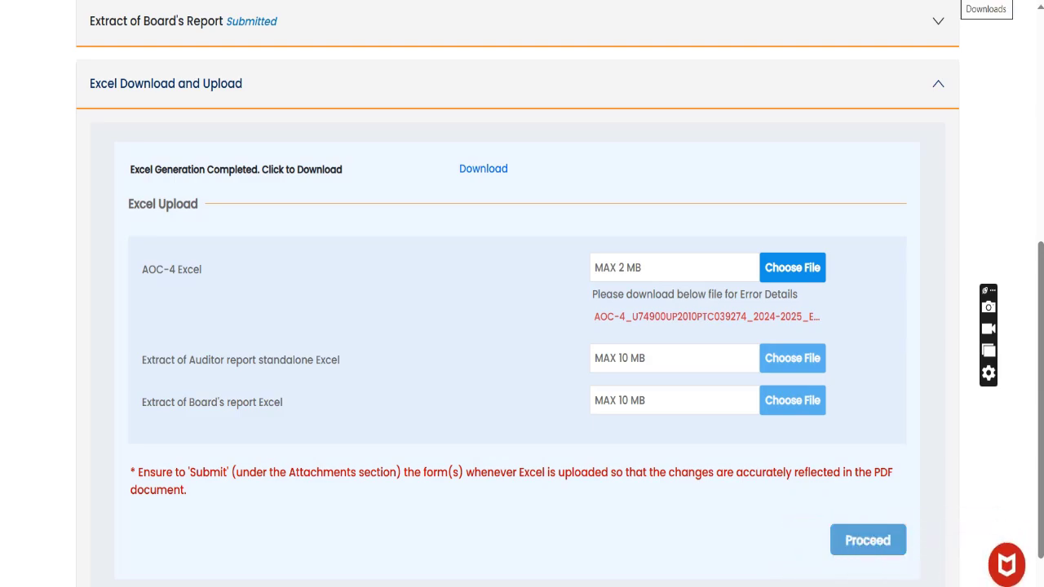
Open the downloaded Errors.txt in Notepad, read its blank-value validation errors, then close it.
left_click(986, 2)
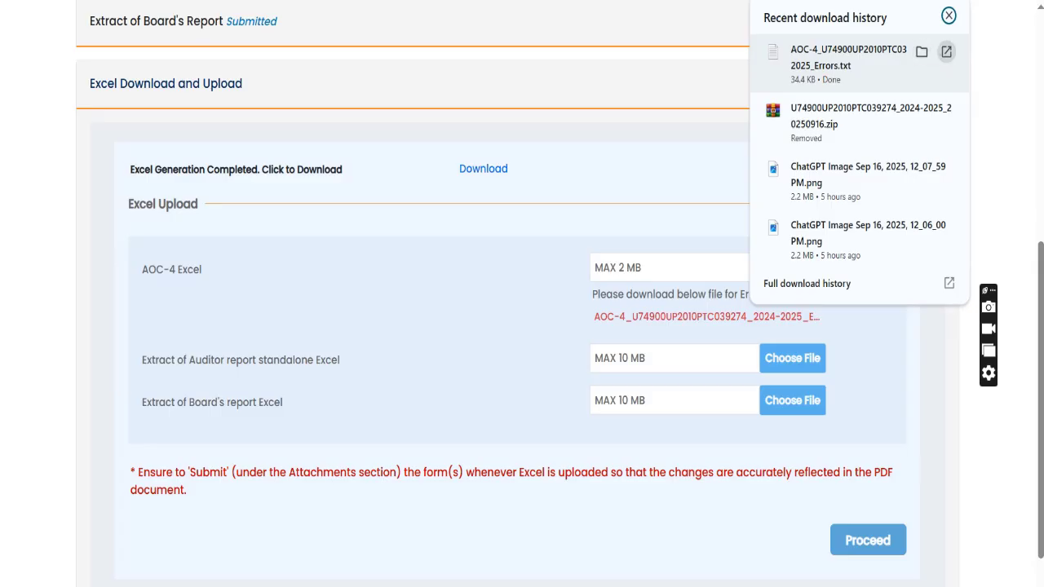
left_click(946, 51)
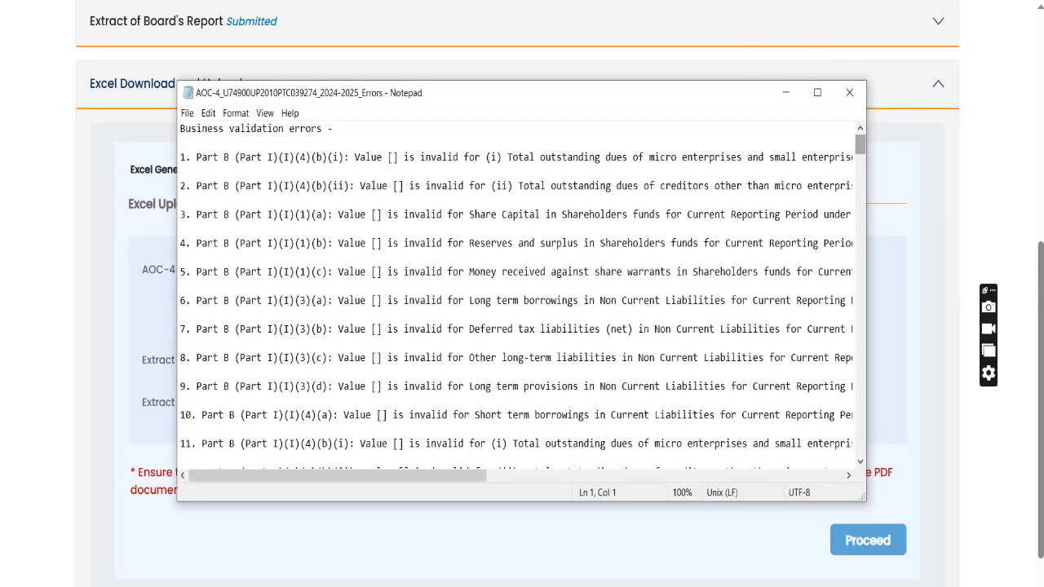
scroll(861, 147, "down", 6)
scroll(514, 294, "down", 20)
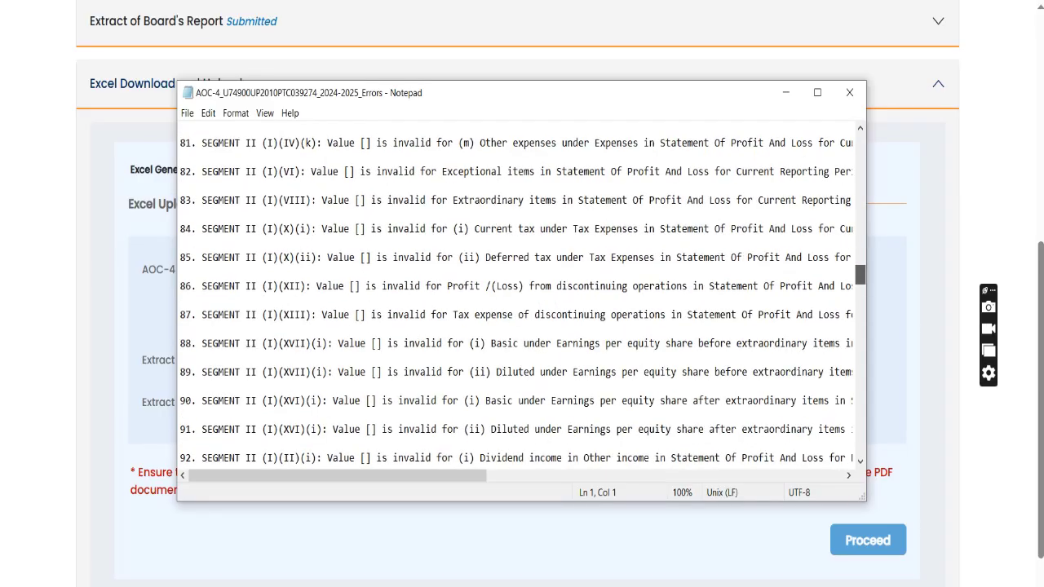
scroll(522, 294, "down", 7)
key("ctrl+Home")
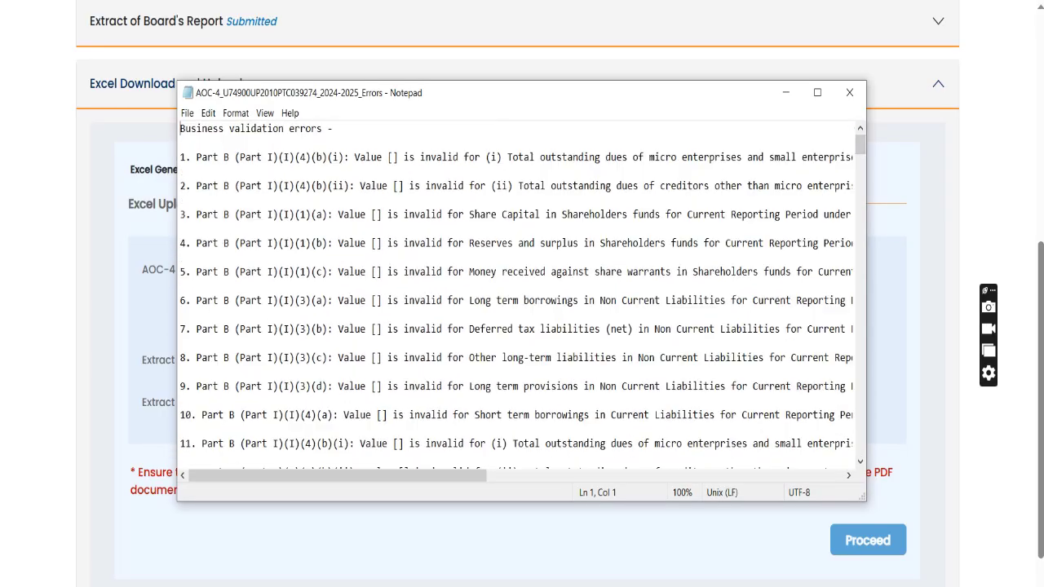
left_click(849, 92)
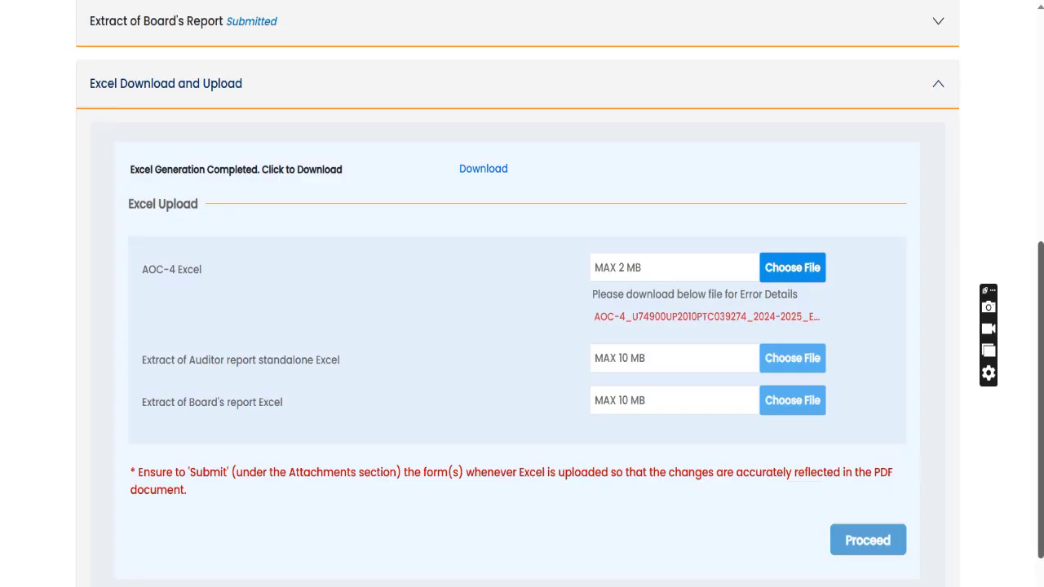
scroll(522, 294, "down", 2)
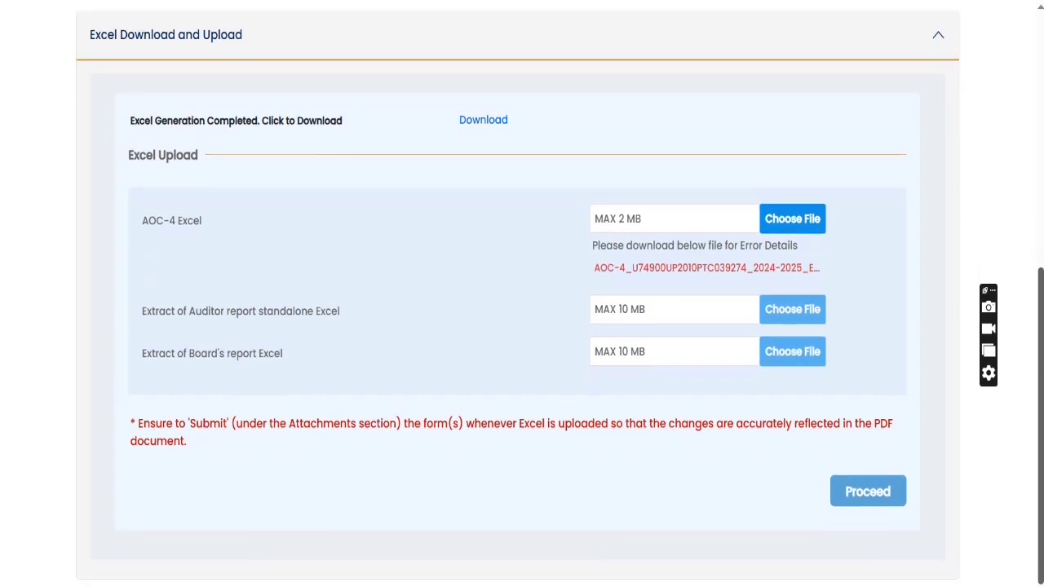